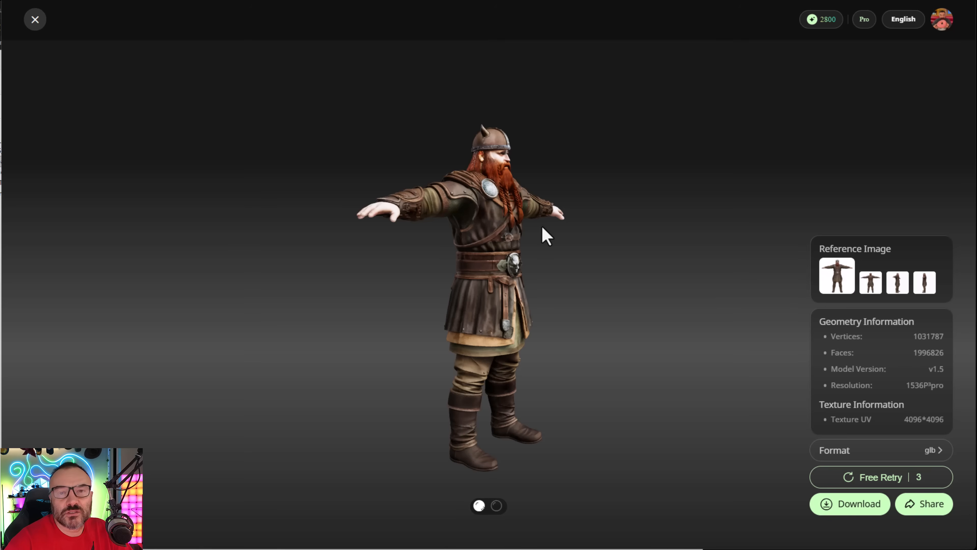
Inspect the textured Viking character model from several angles
left_click_drag(479, 235, 264, 218)
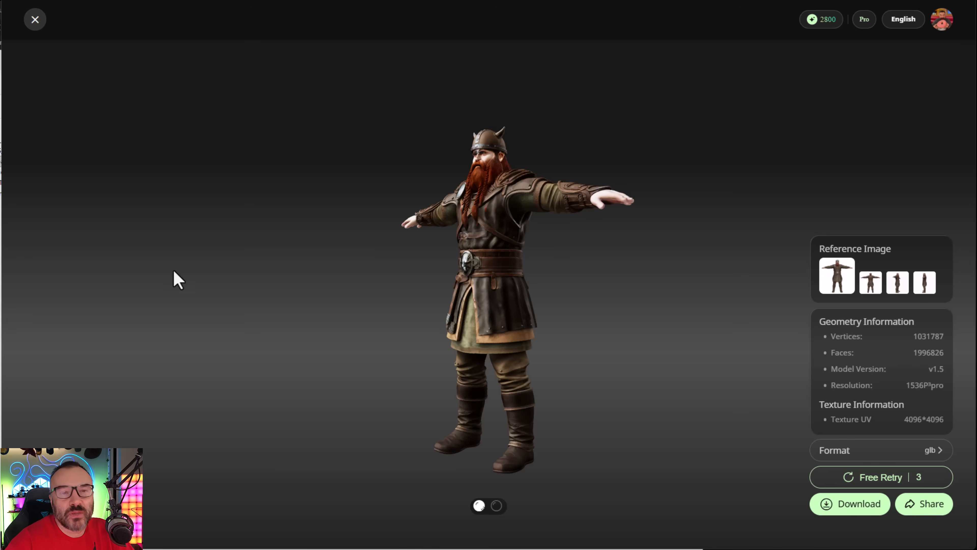
left_click_drag(454, 273, 567, 274)
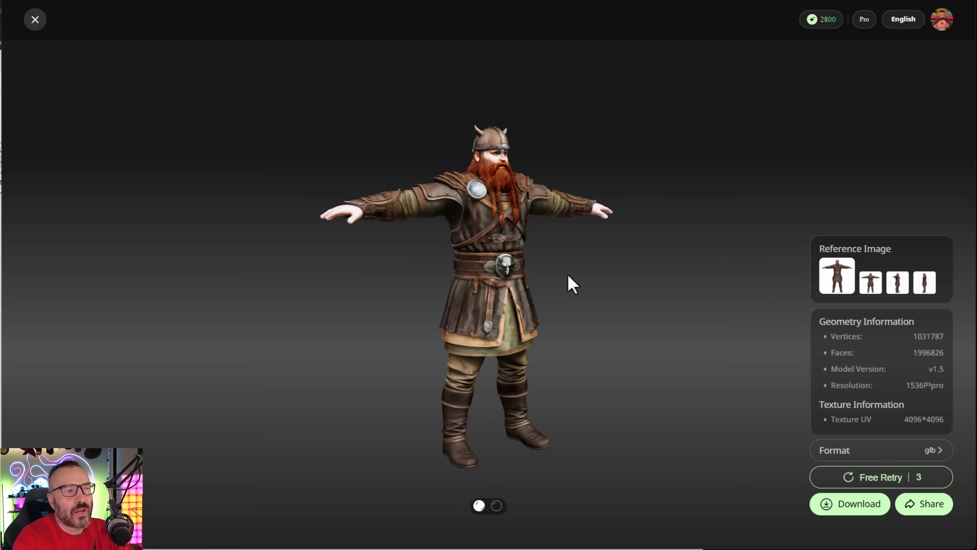
left_click_drag(547, 229, 491, 234)
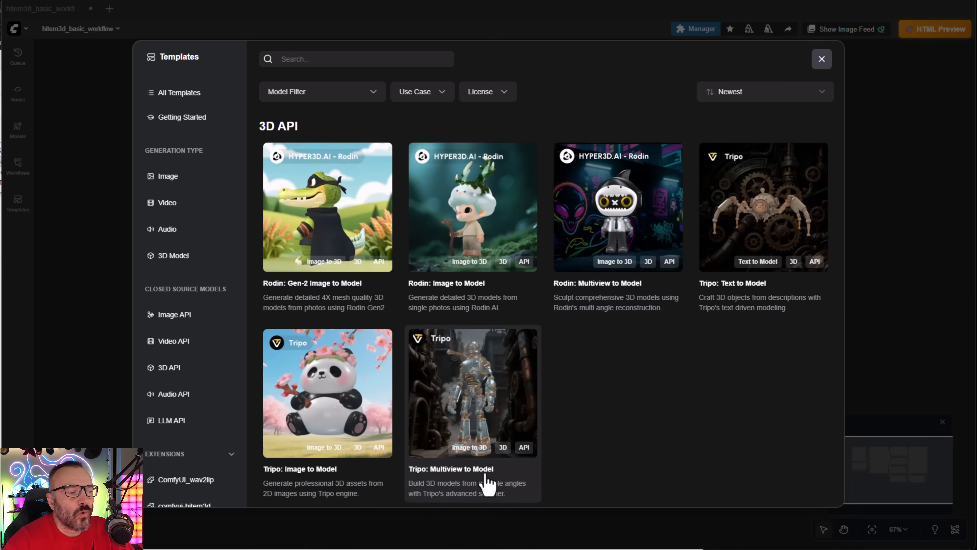
Look through the 3D API workflow templates and close the template library
scroll(554, 435, "down", 1)
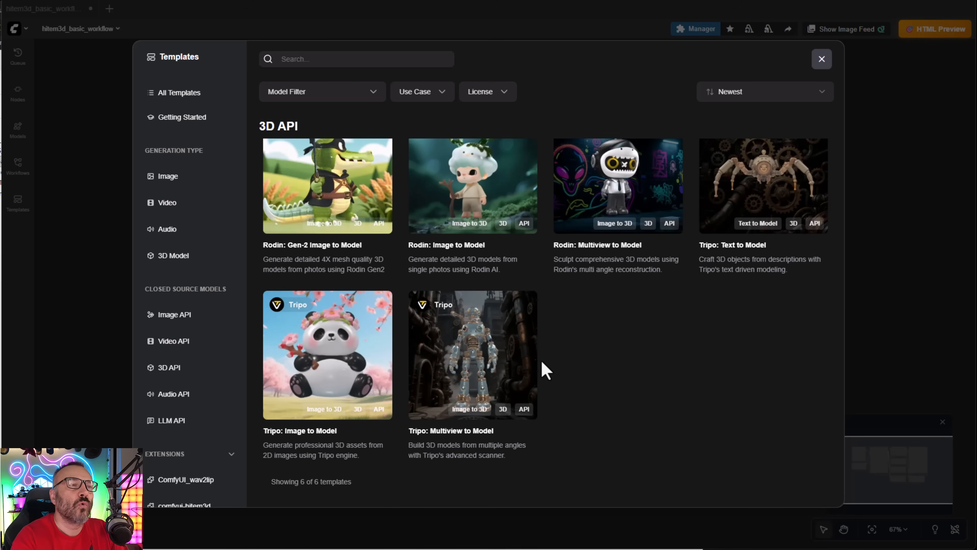
left_click(73, 125)
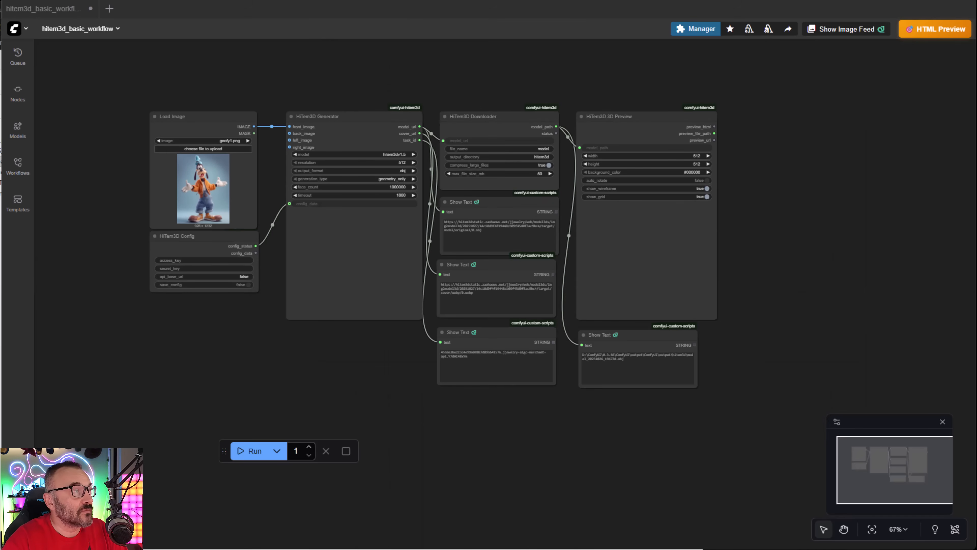
Switch to File Explorer and launch a command prompt (cmd) in ComfyUI's custom_nodes folder
key("alt+Tab")
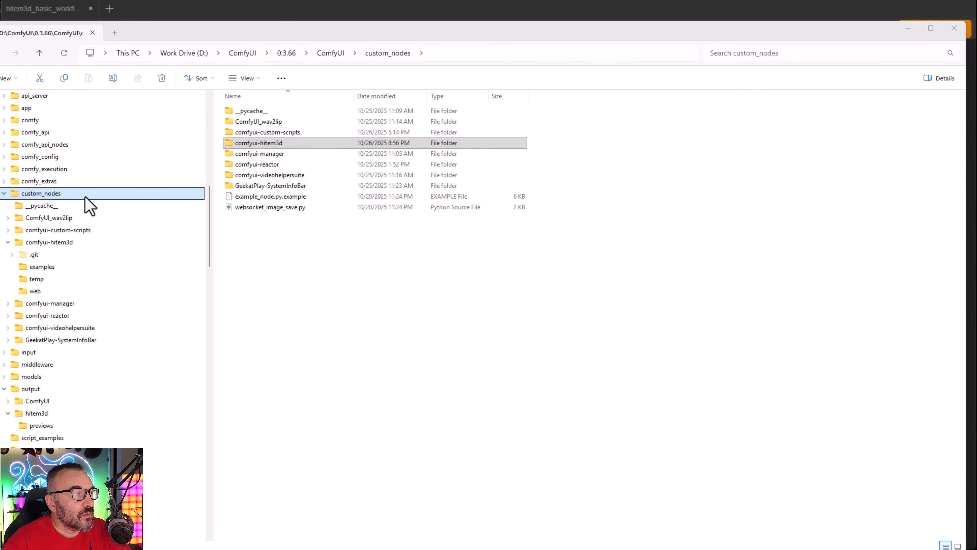
scroll(87, 203, "up", 3)
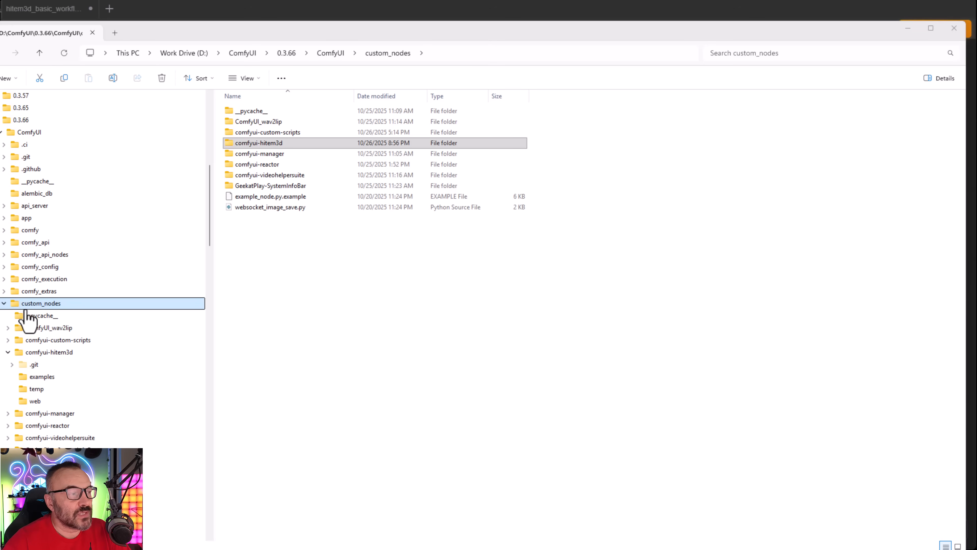
left_click(447, 54)
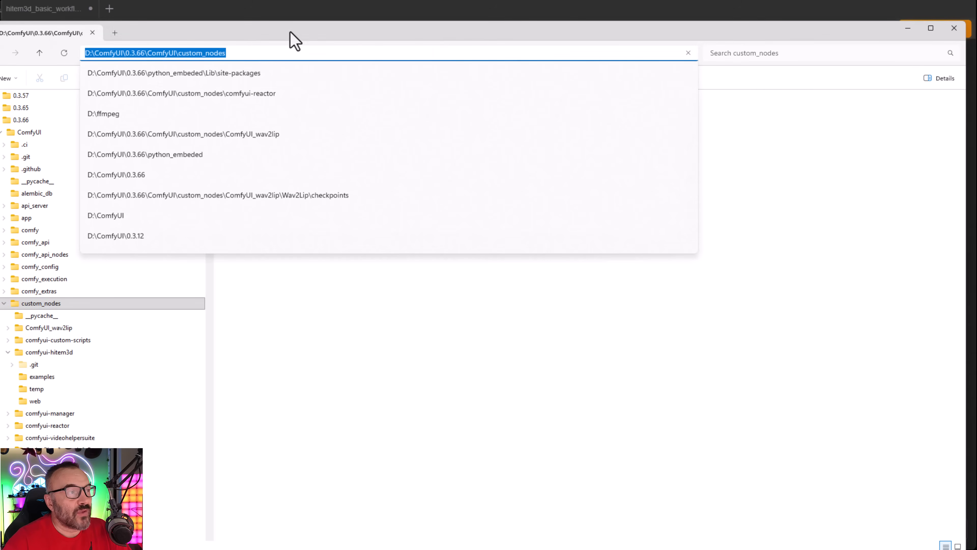
type("cmd")
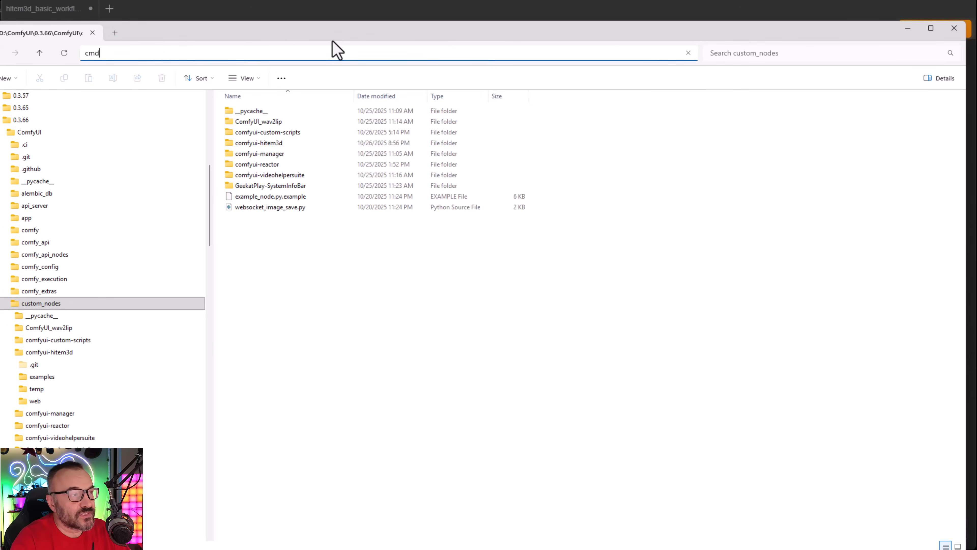
key("Return")
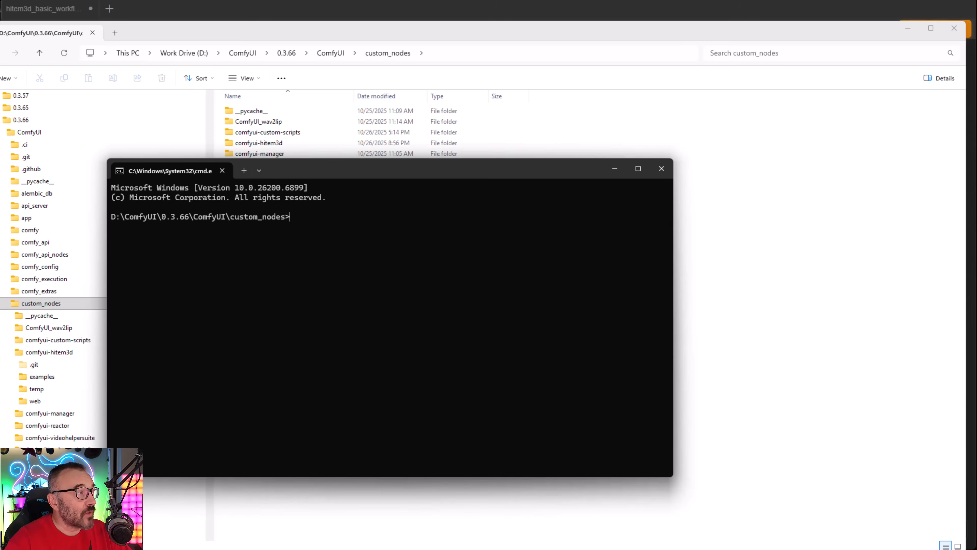
Check the installed Git version with git -v and view the Install page of the Git website
type("git -v")
key("Return")
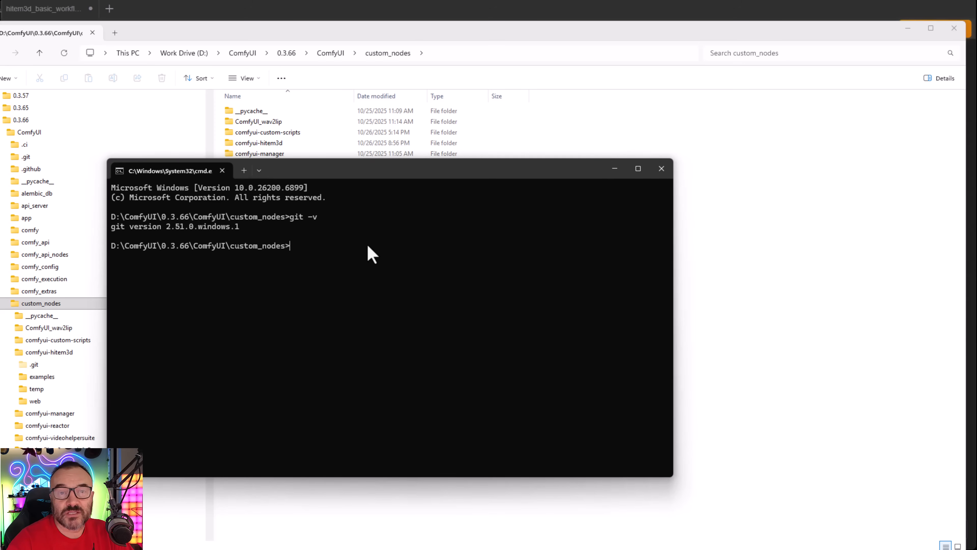
left_click_drag(252, 227, 109, 232)
left_click(402, 252)
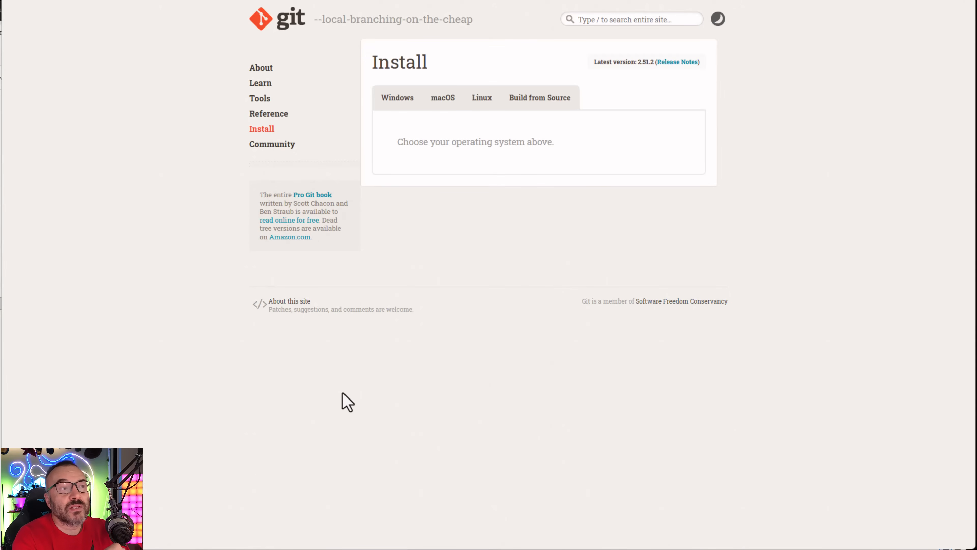
left_click(384, 109)
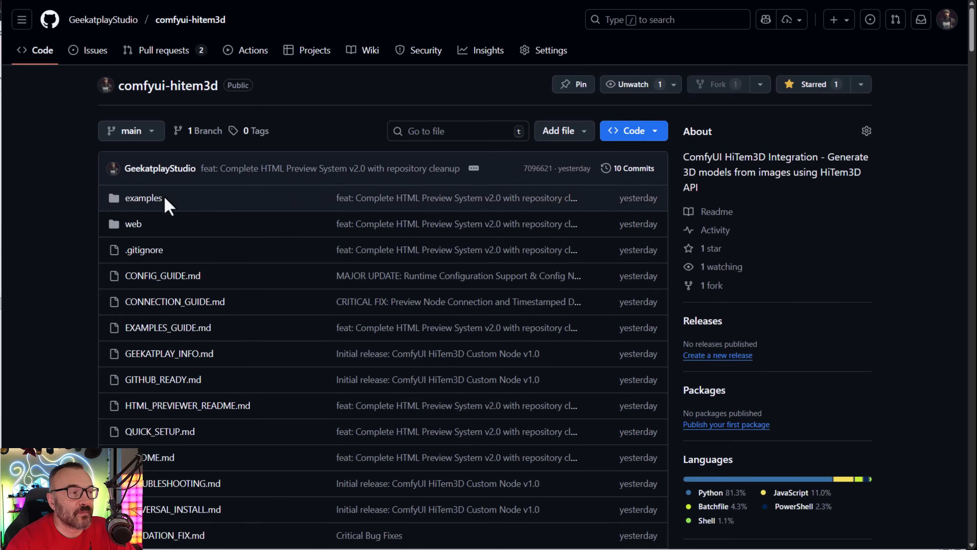
Look through the comfyui-hitem3d repository's files on GitHub and view the contents of __init__.py
scroll(183, 227, "down", 1)
scroll(183, 223, "down", 2)
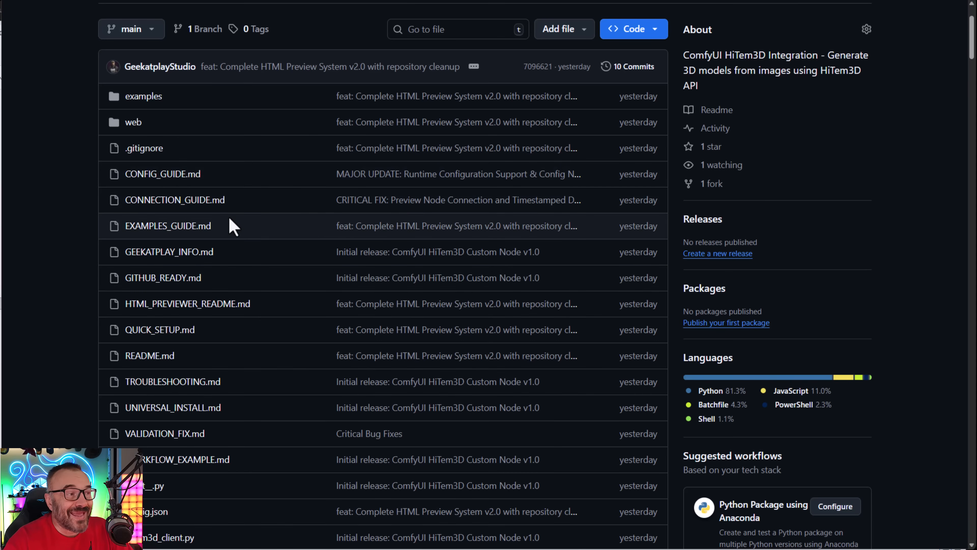
scroll(230, 219, "down", 2)
scroll(229, 218, "down", 3)
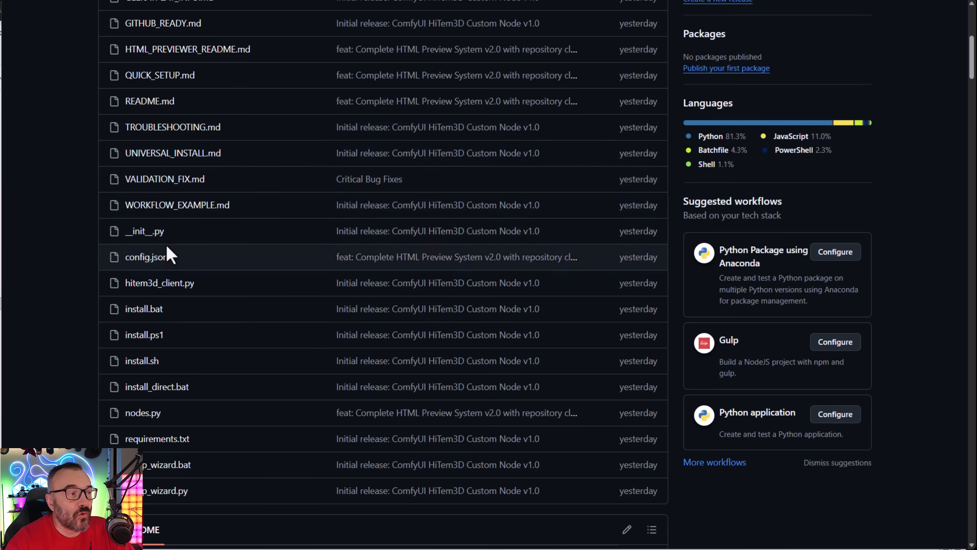
left_click(151, 231)
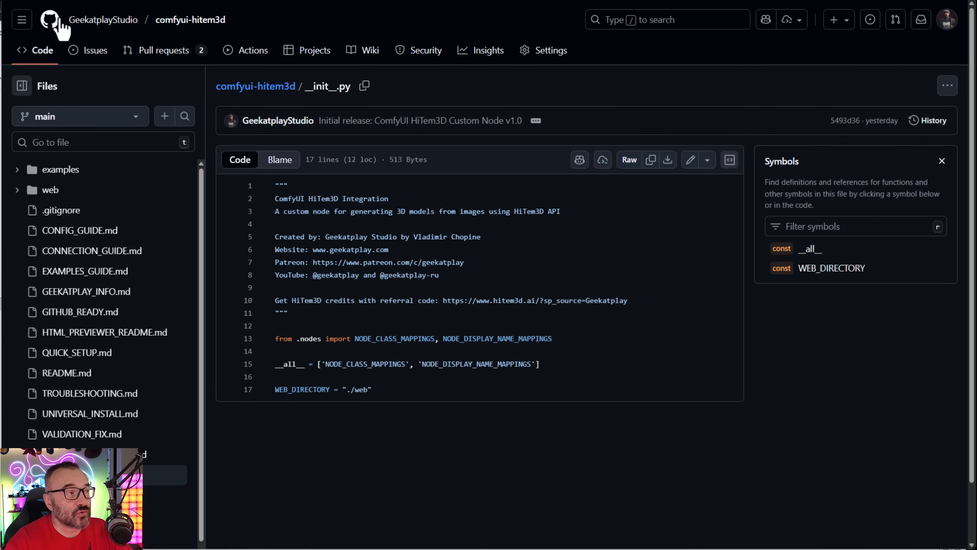
key("alt+Left")
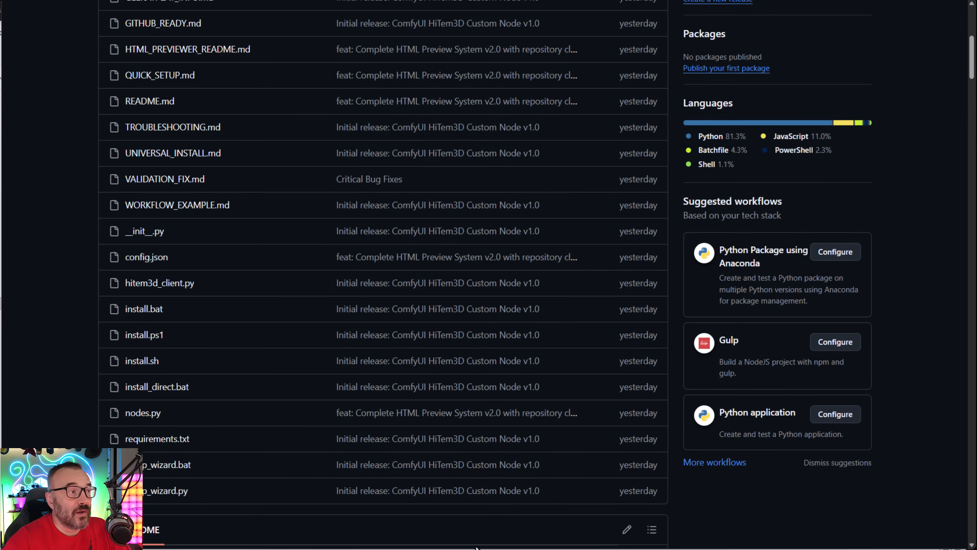
Open install.bat from the repository's file list and read through the installation script
scroll(303, 167, "up", 4)
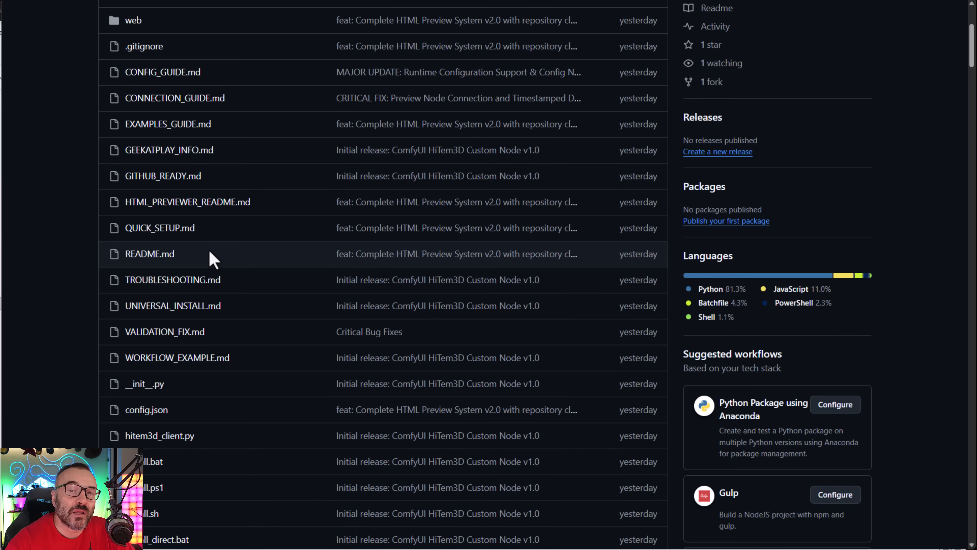
scroll(210, 252, "down", 8)
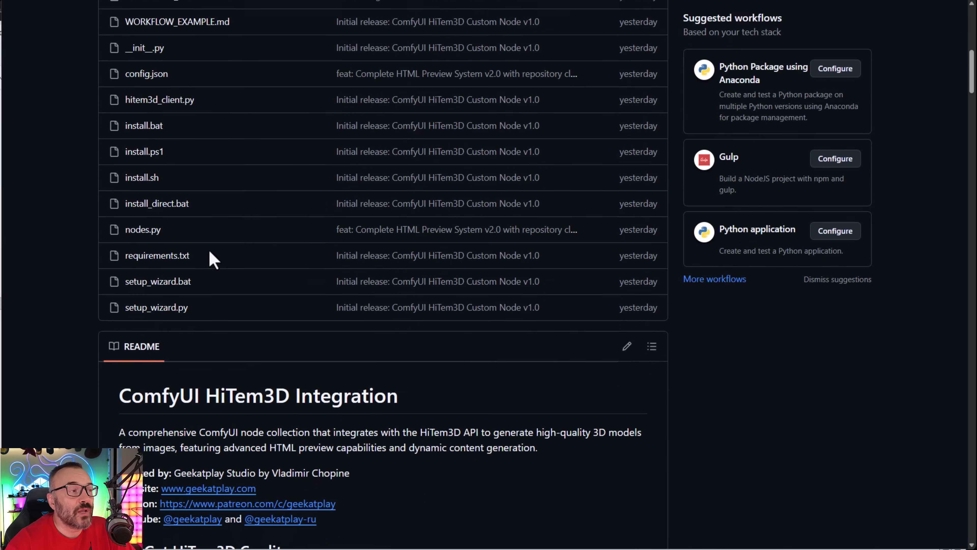
scroll(183, 227, "up", 3)
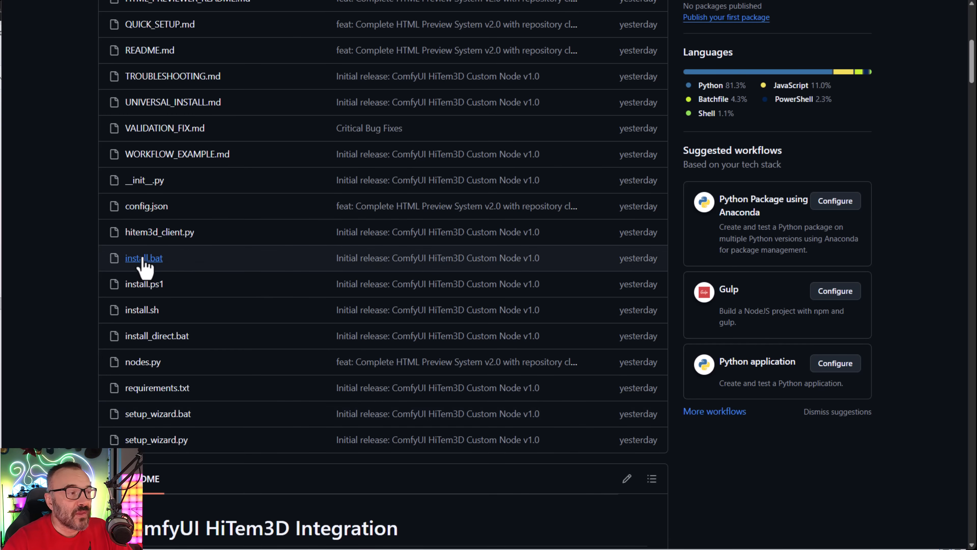
left_click(419, 289)
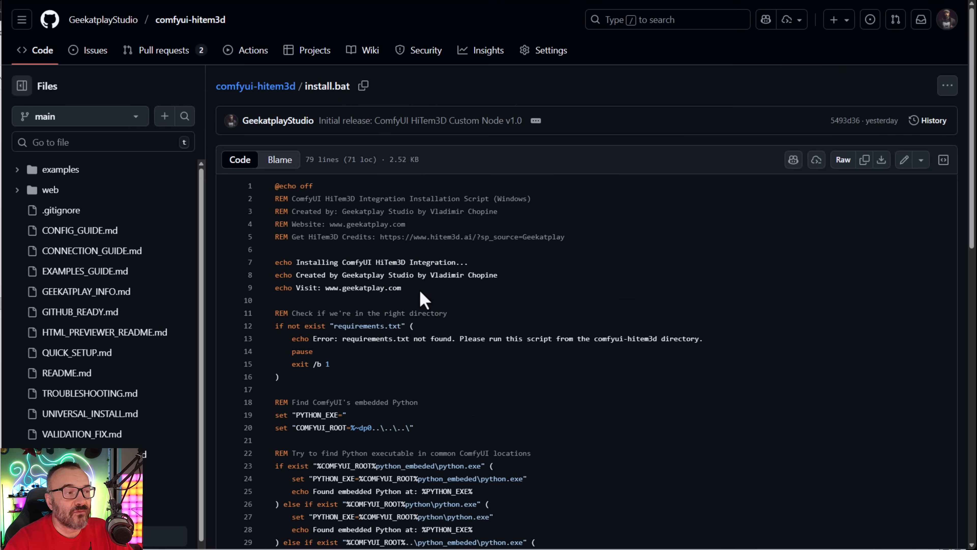
scroll(341, 147, "down", 2)
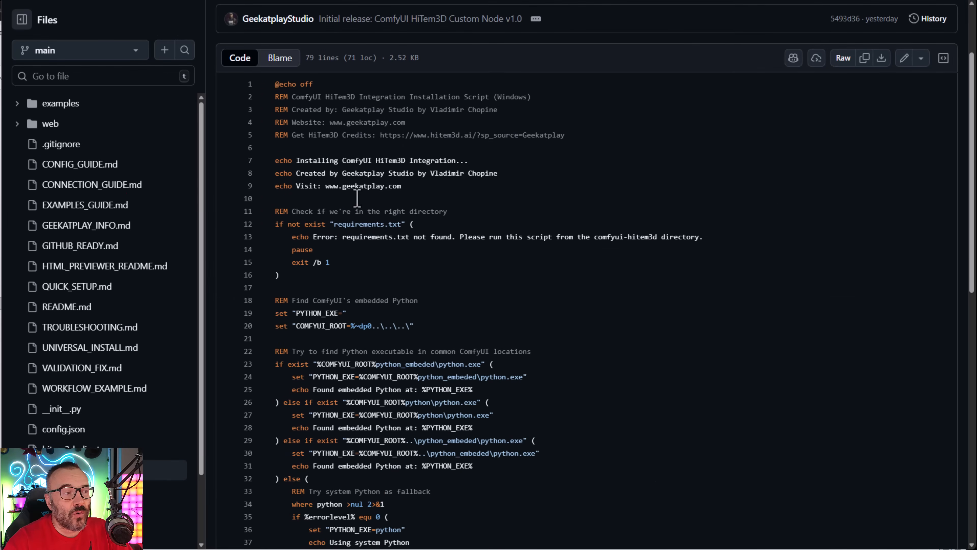
scroll(349, 223, "down", 2)
scroll(384, 265, "down", 3)
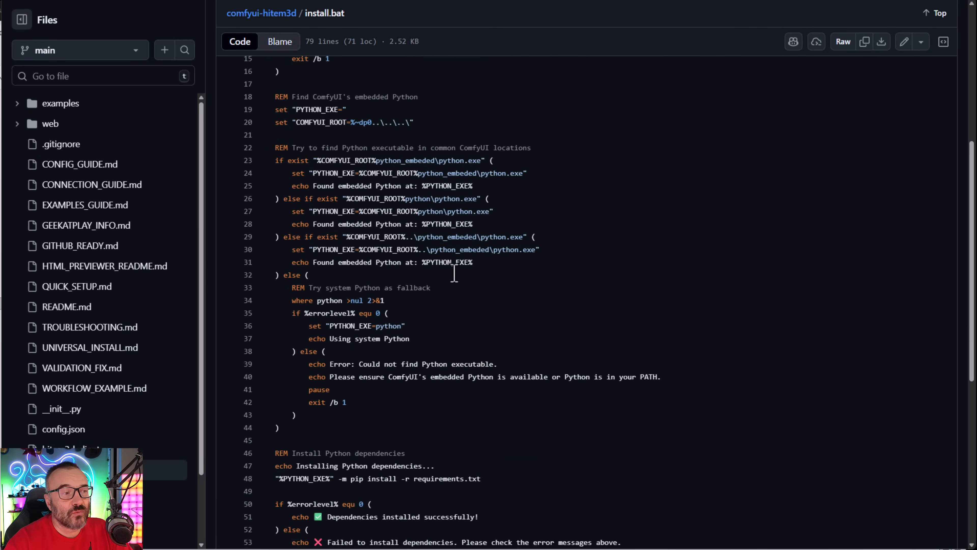
scroll(450, 293, "down", 3)
scroll(450, 297, "down", 3)
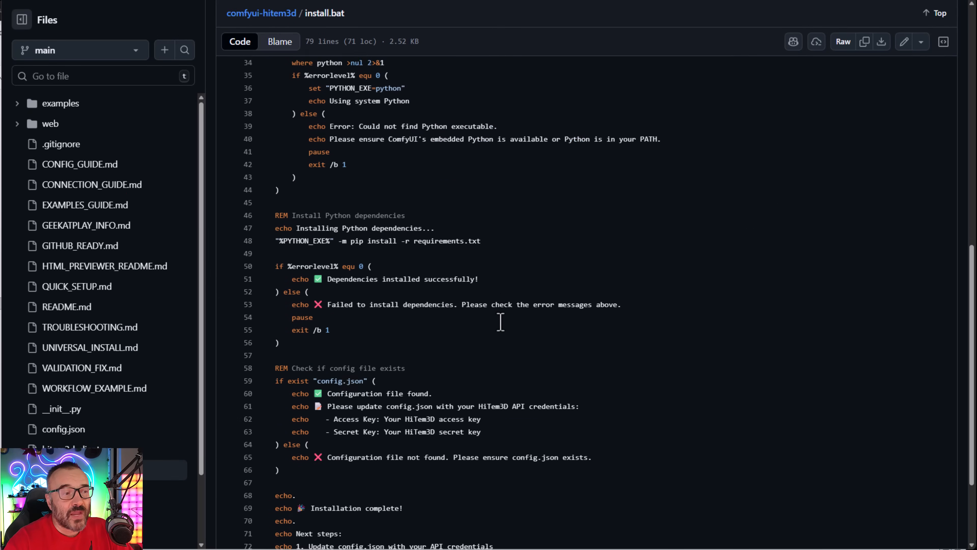
Highlight the pip install -r requirements.txt command on line 48 of install.bat and return to the repository's file list
left_click_drag(482, 224, 275, 224)
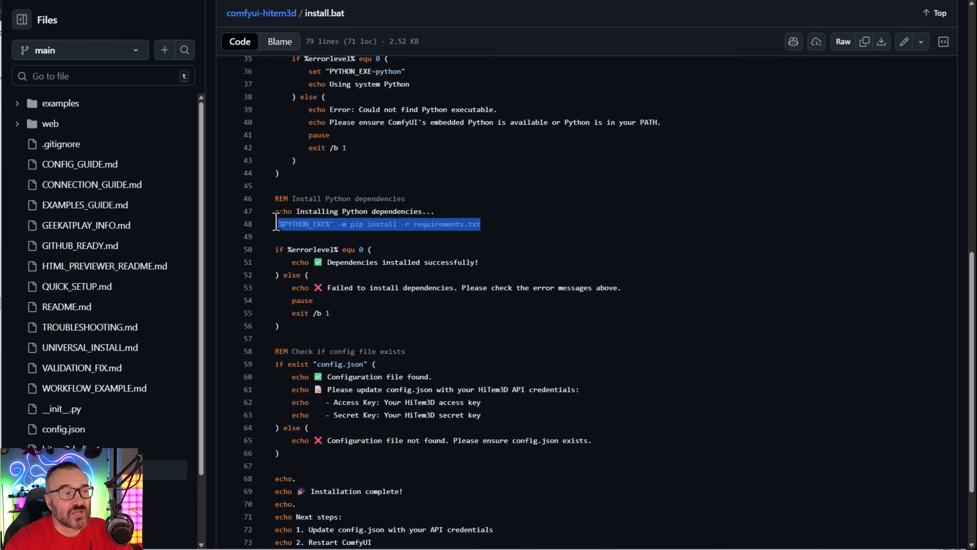
left_click(476, 225)
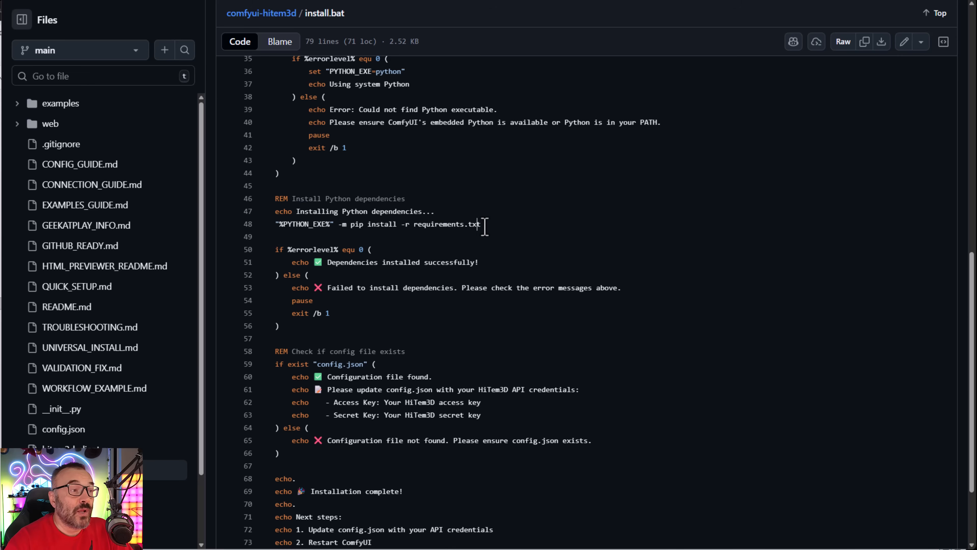
left_click_drag(480, 224, 271, 224)
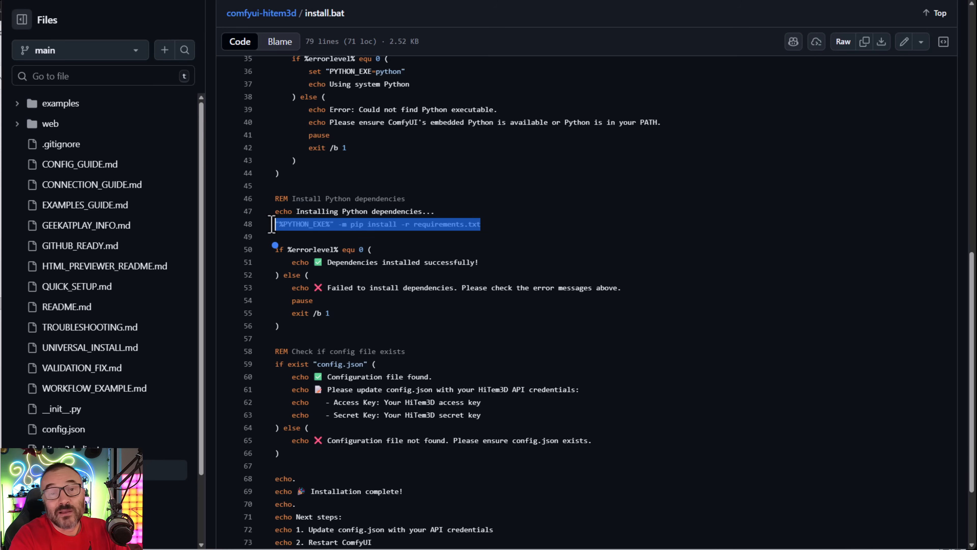
left_click(13, 1)
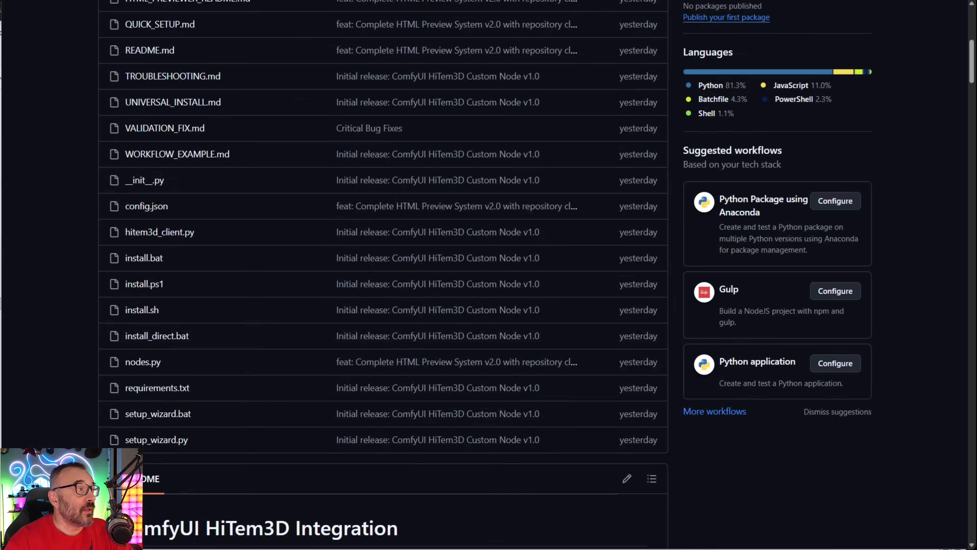
Switch to the ComfyUI workflow and open the HiTem3D Config node's access_key entry, closing it without a value
key("alt+Tab")
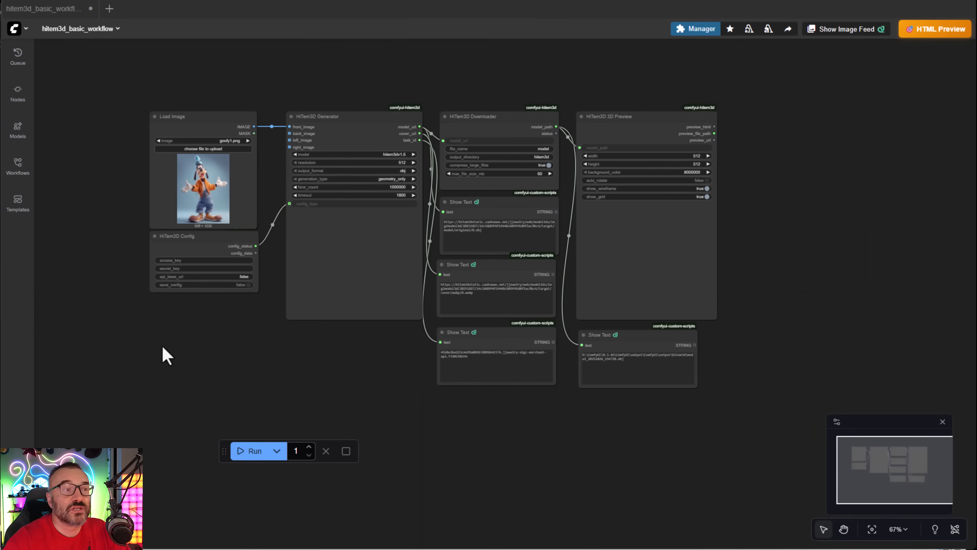
scroll(149, 231, "up", 10)
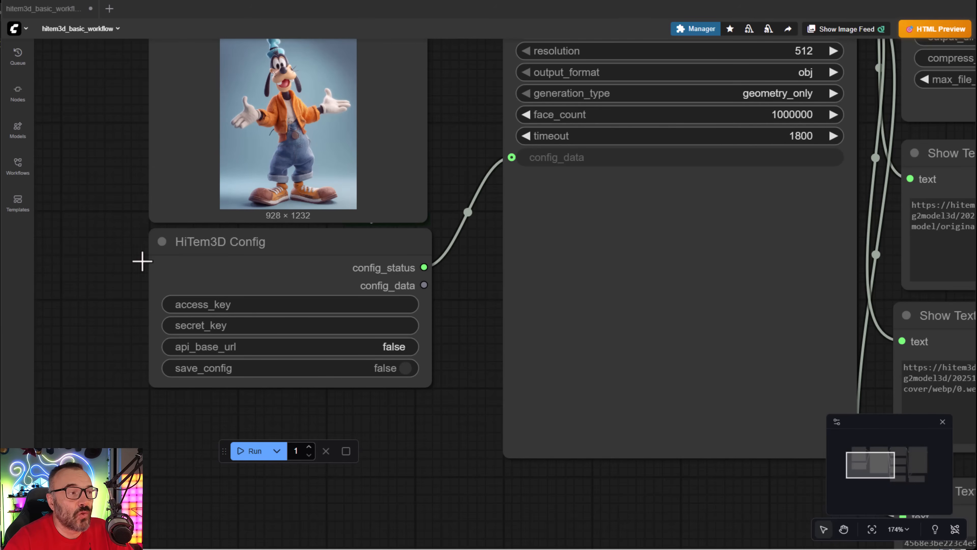
scroll(173, 269, "up", 2)
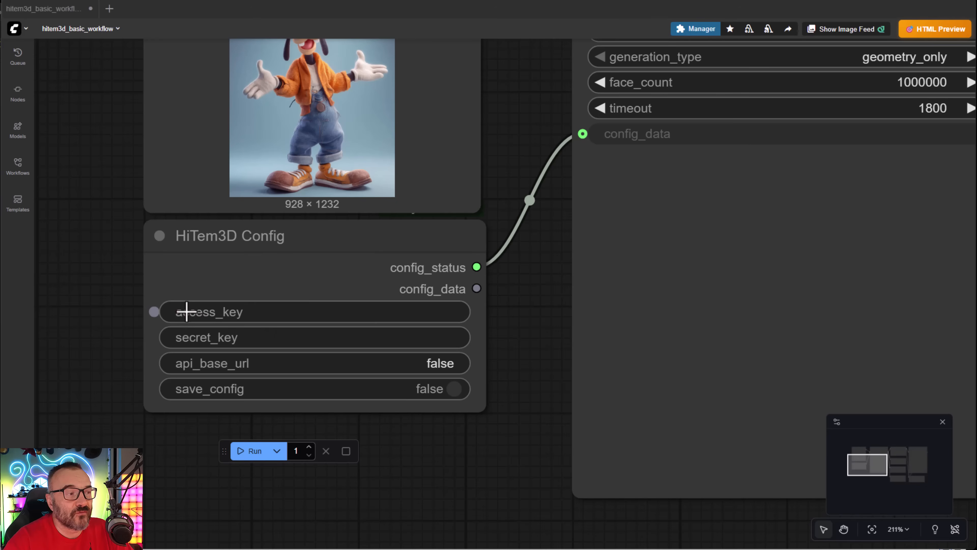
left_click(220, 312)
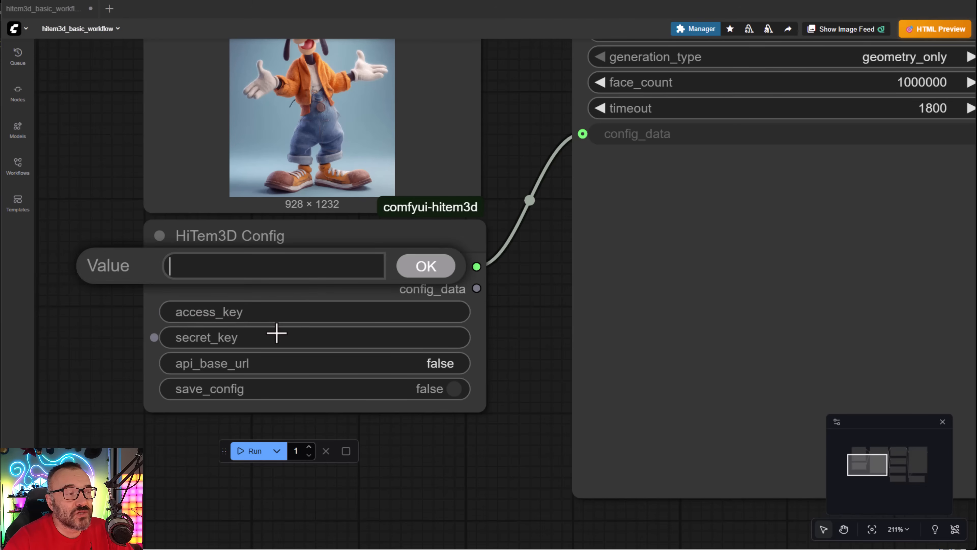
left_click(442, 274)
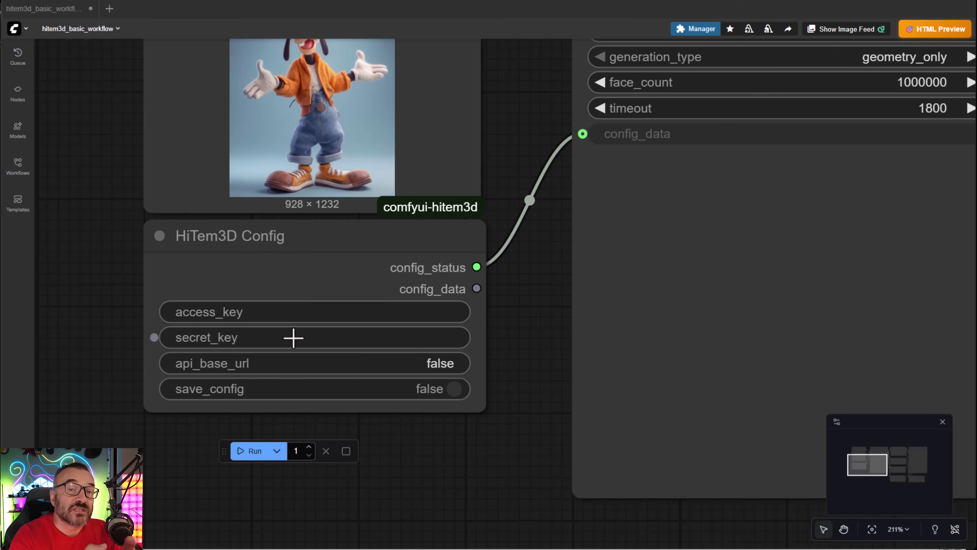
Return to the comfyui-hitem3d repository on GitHub and copy its HTTPS clone URL
scroll(433, 270, "down", 6)
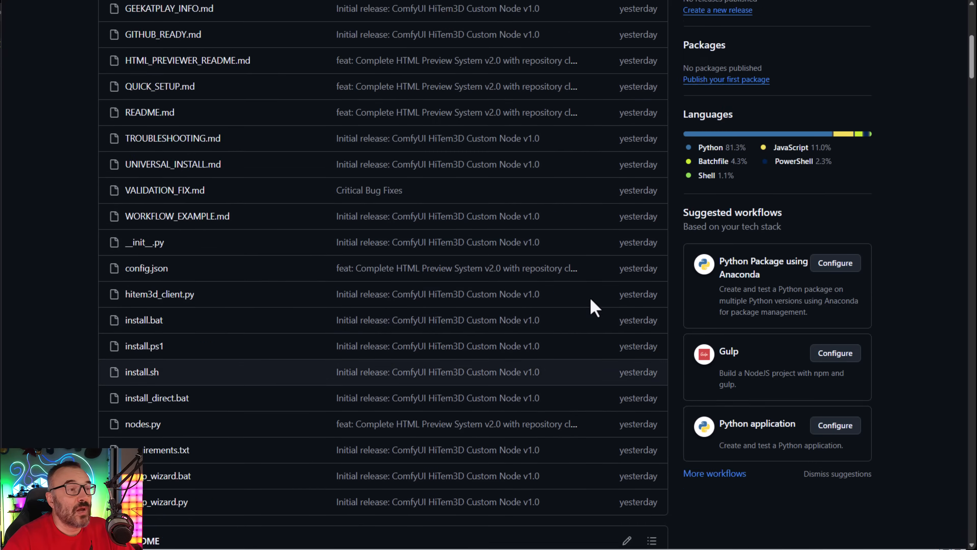
scroll(589, 304, "up", 8)
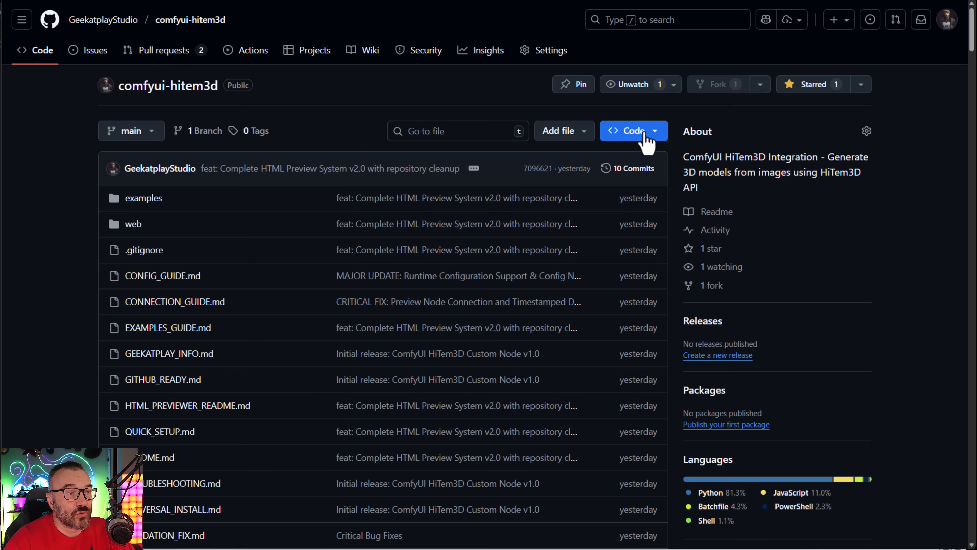
left_click(654, 133)
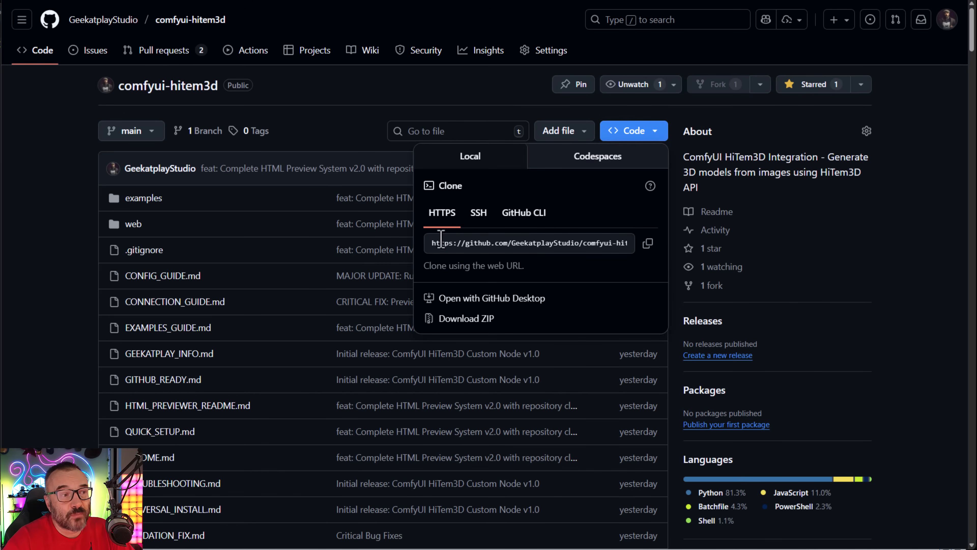
left_click(649, 243)
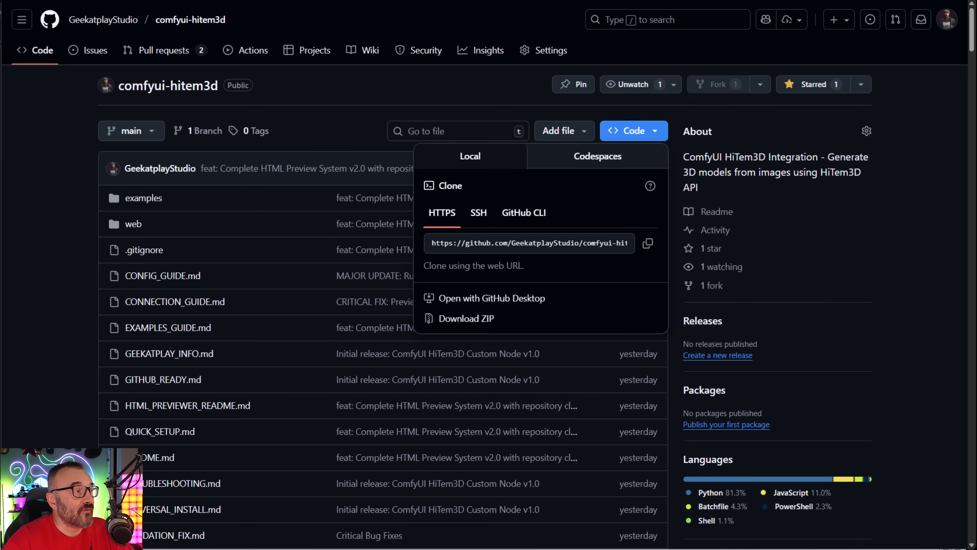
key("alt+Tab")
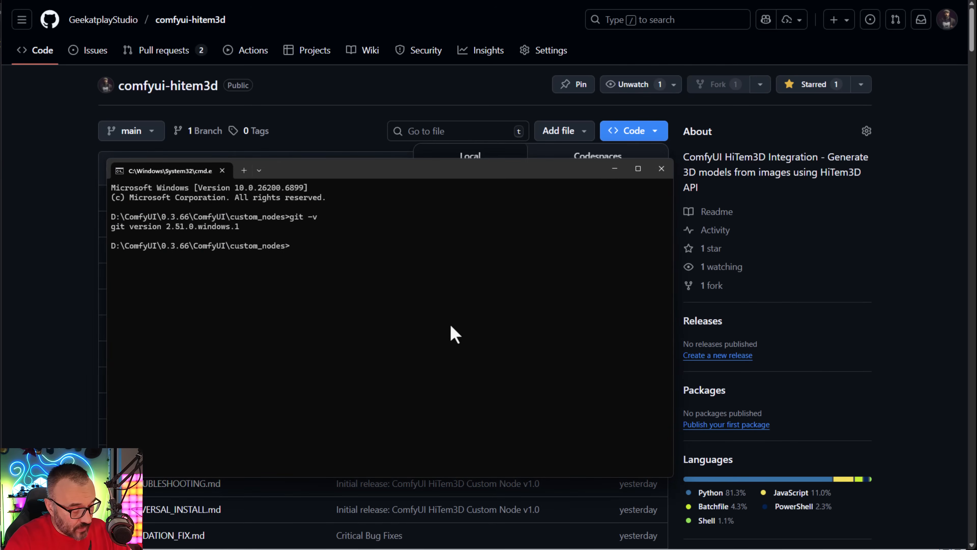
type("git cl")
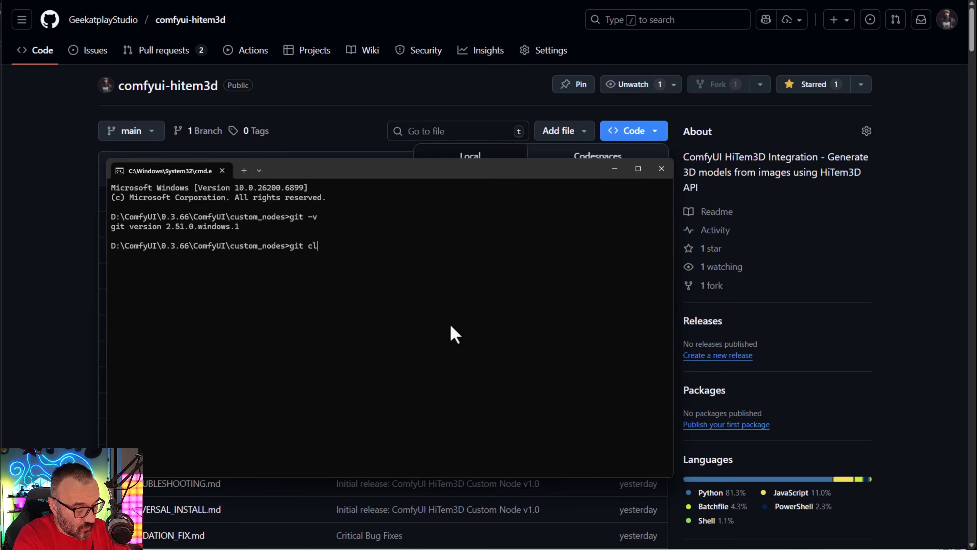
type("one")
key("ctrl+v")
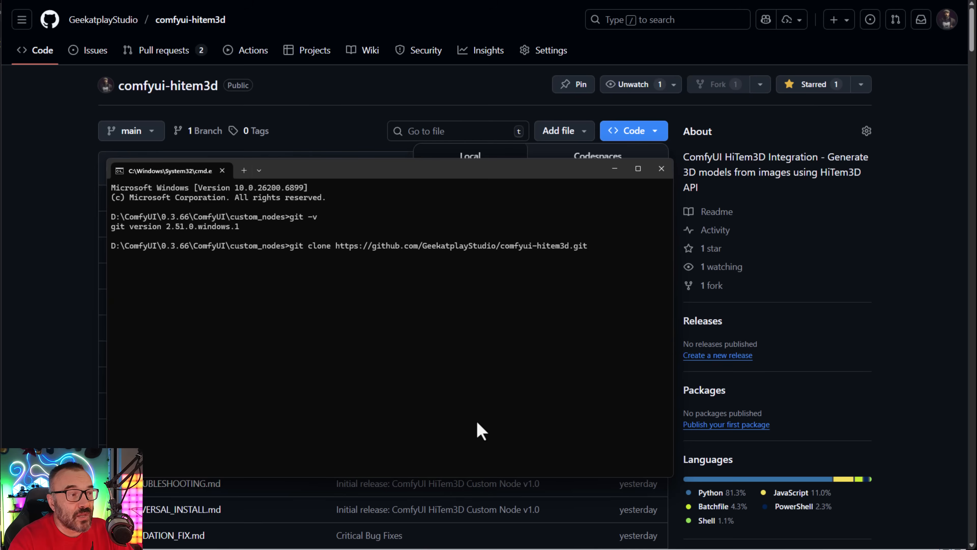
key("Return")
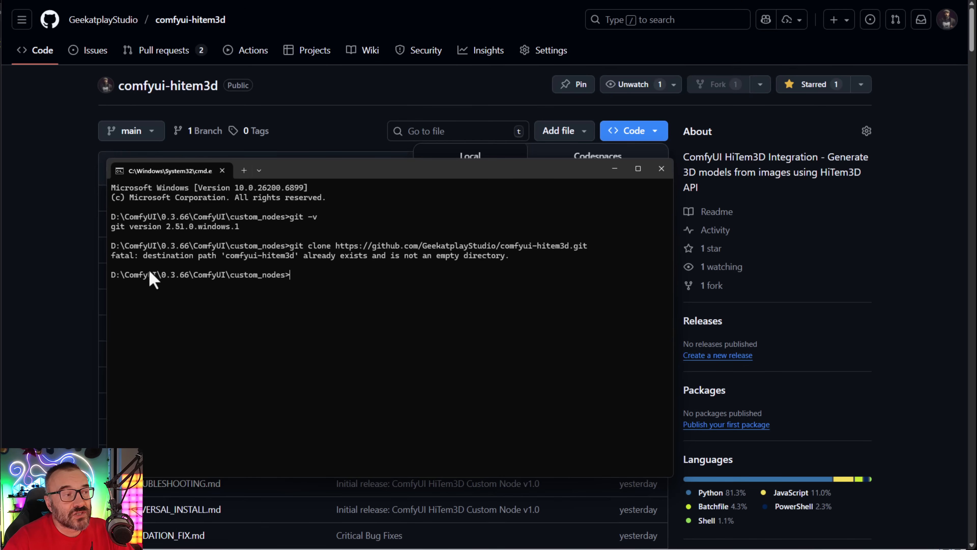
left_click_drag(111, 254, 513, 254)
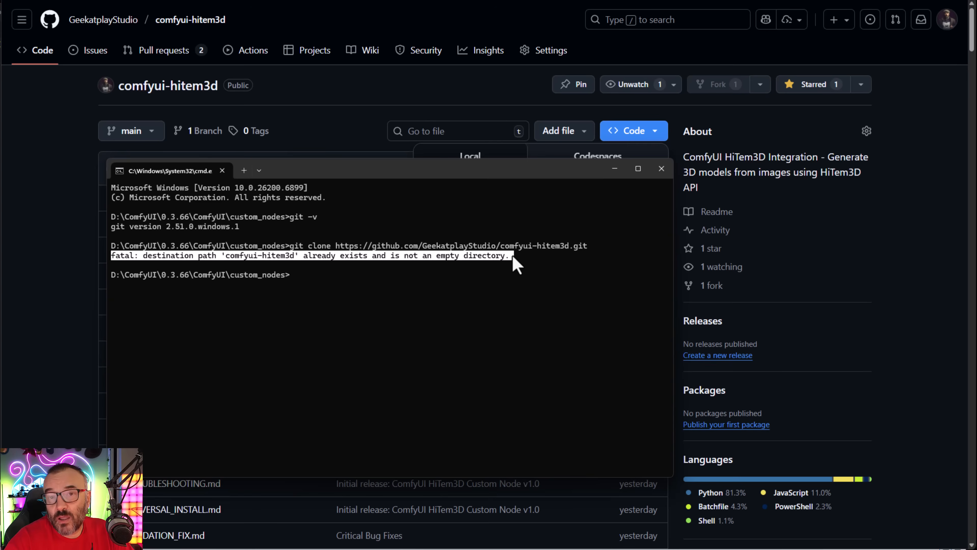
left_click(512, 256)
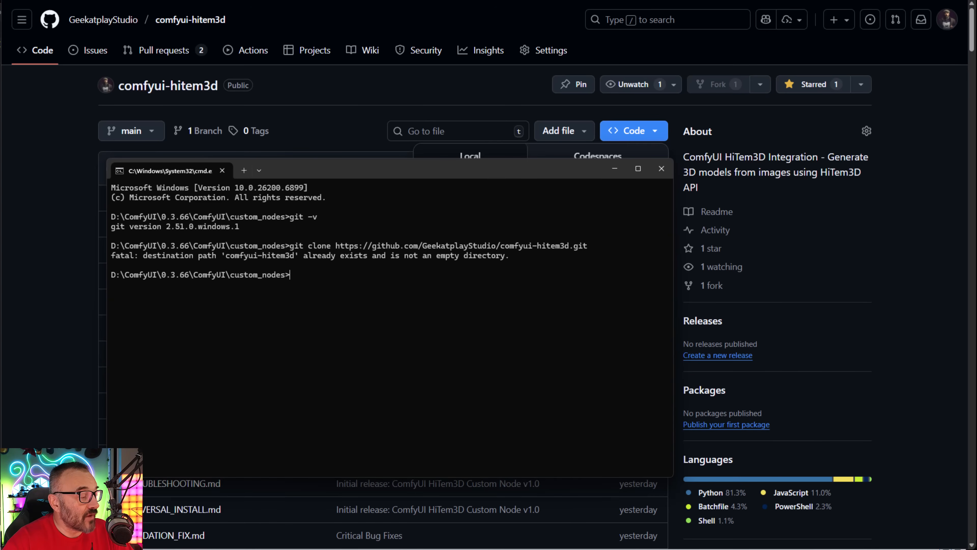
Open the comfyui-hitem3d folder inside custom_nodes in File Explorer and compare it with the repository's file list on GitHub
key("alt+Tab")
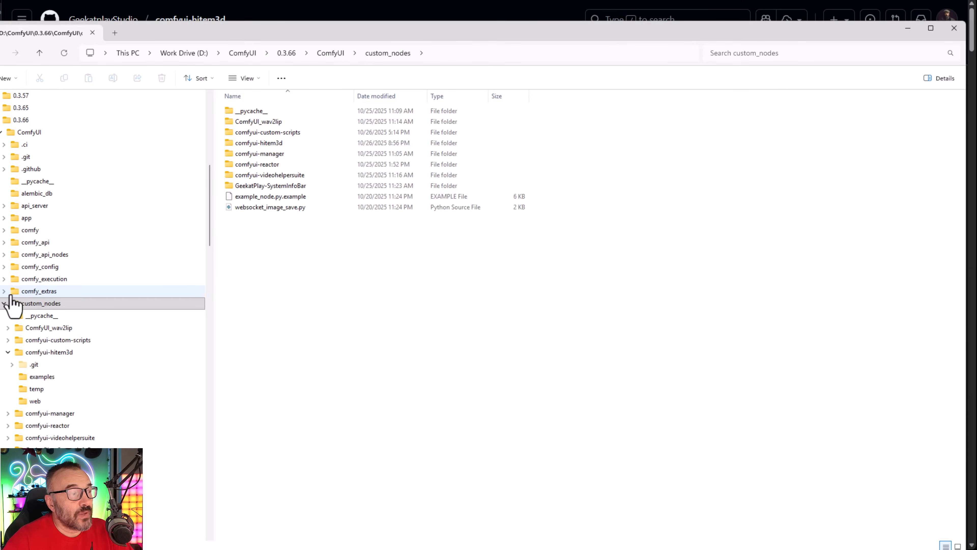
left_click(43, 355)
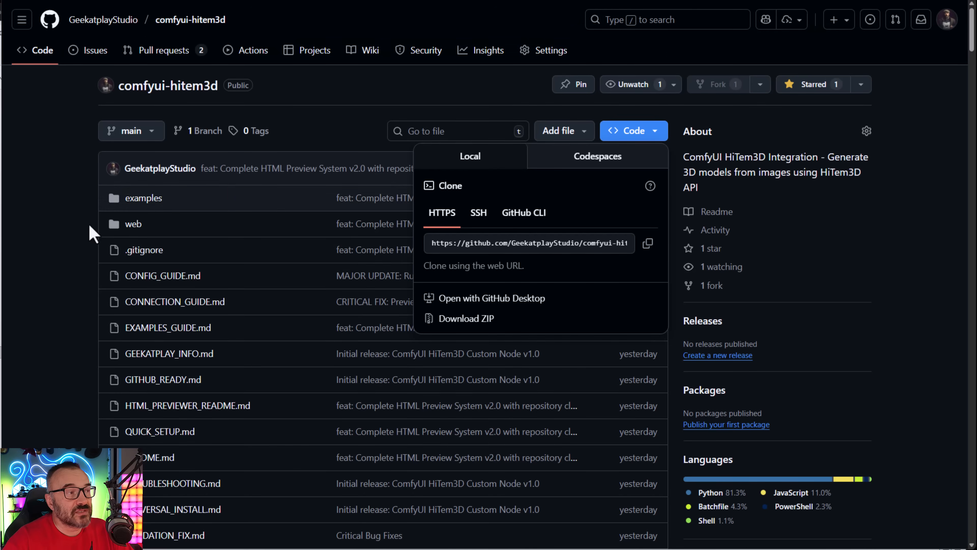
left_click(67, 241)
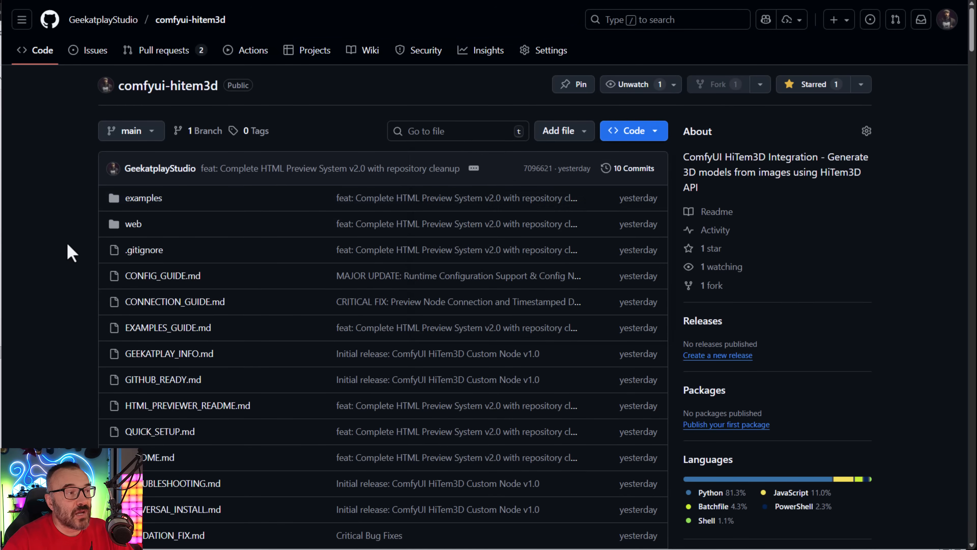
scroll(349, 220, "down", 5)
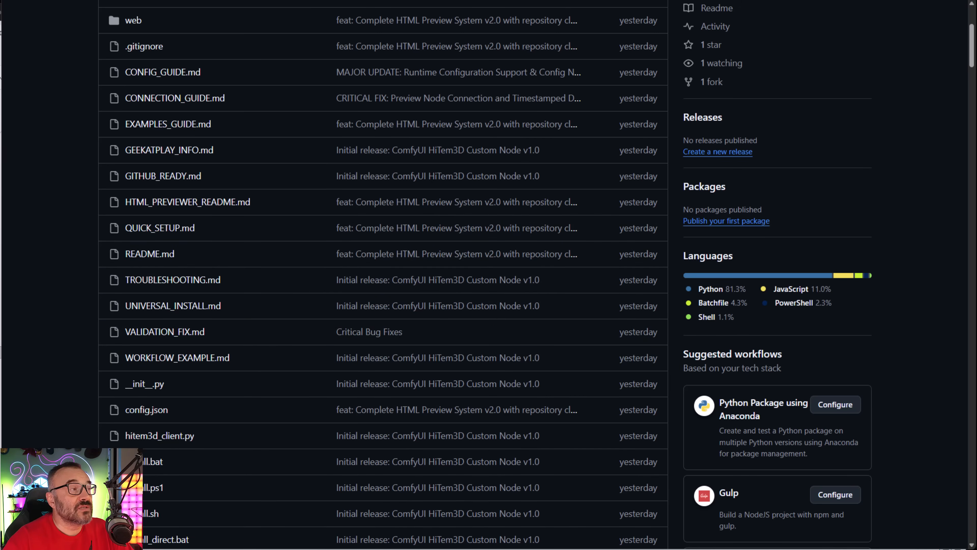
left_click(1, 127)
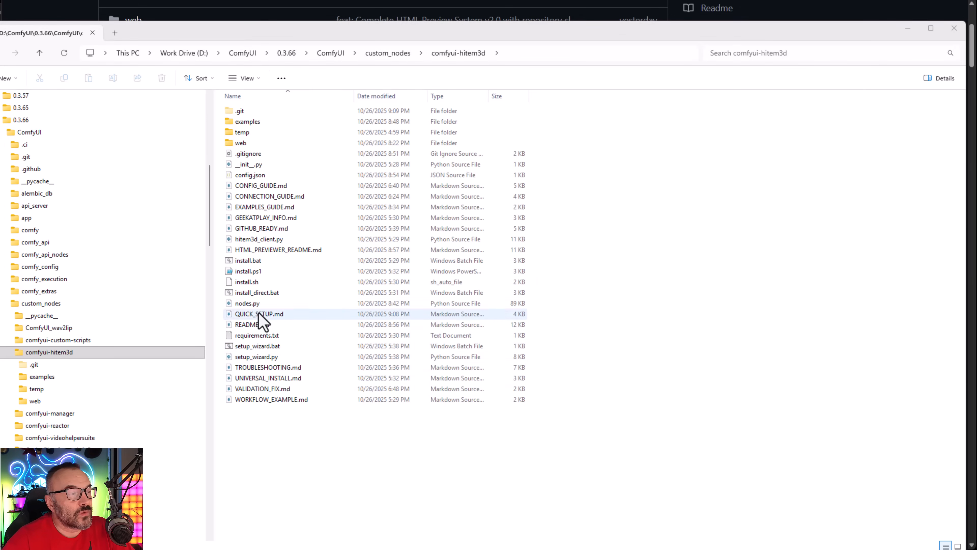
Run install.bat from the comfyui-hitem3d folder, read through the installation output, and dismiss the finished installer
left_click(247, 261)
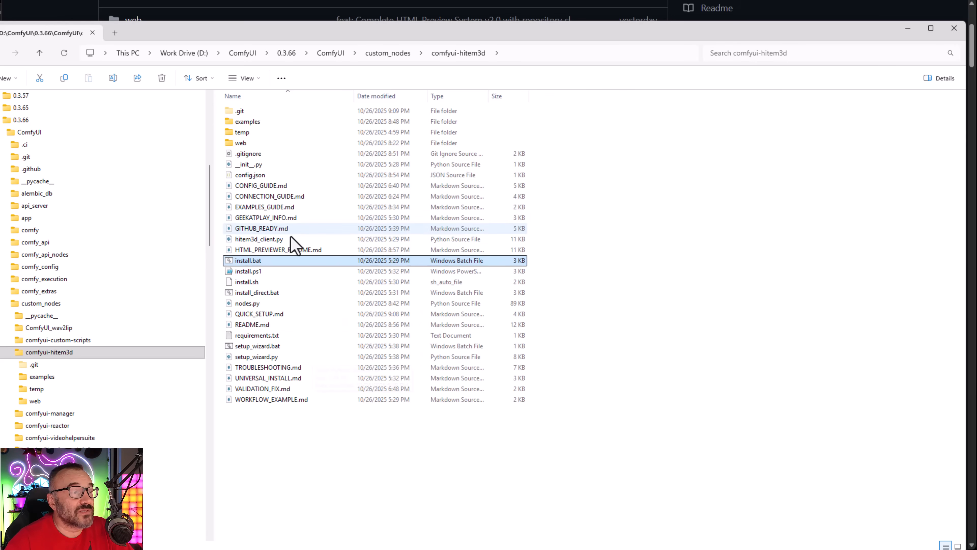
double_click(283, 266)
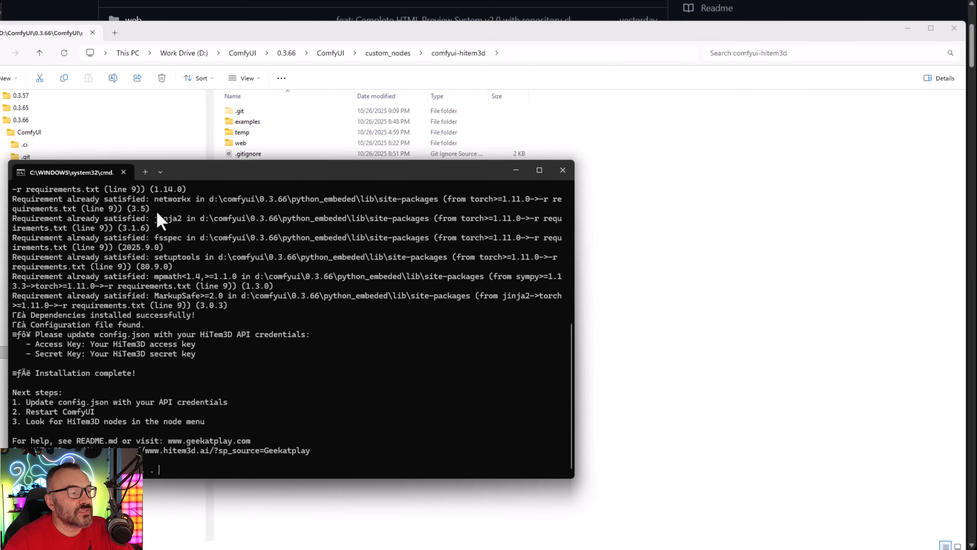
scroll(185, 362, "up", 9)
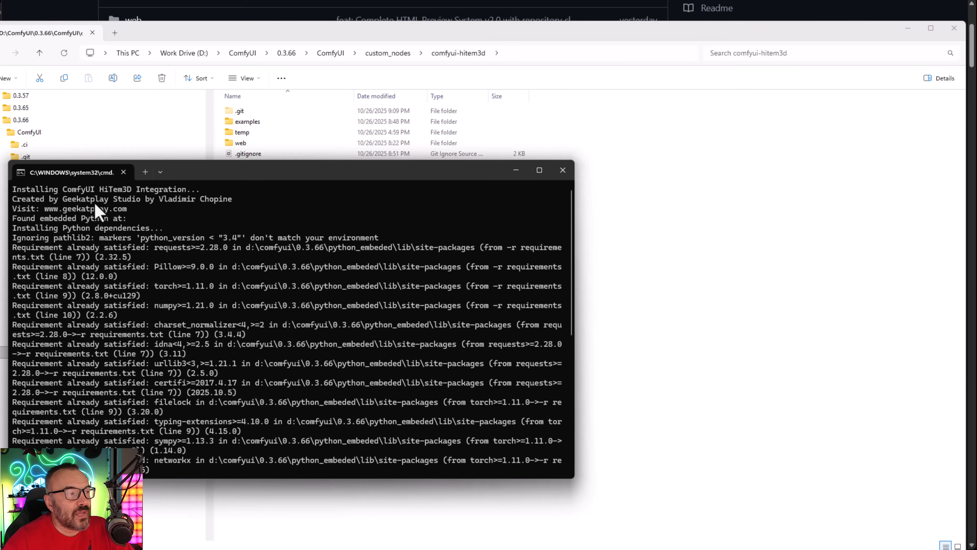
scroll(109, 232, "down", 8)
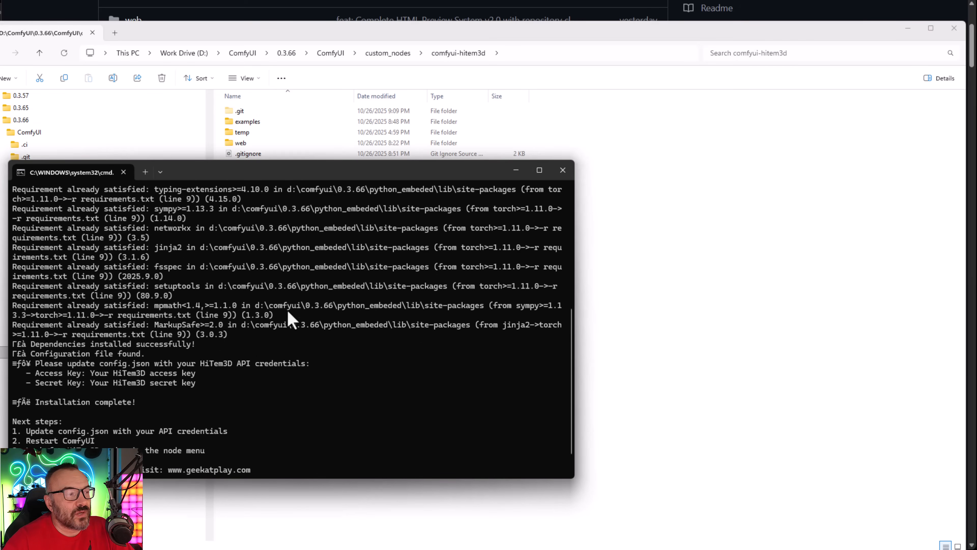
scroll(285, 319, "down", 1)
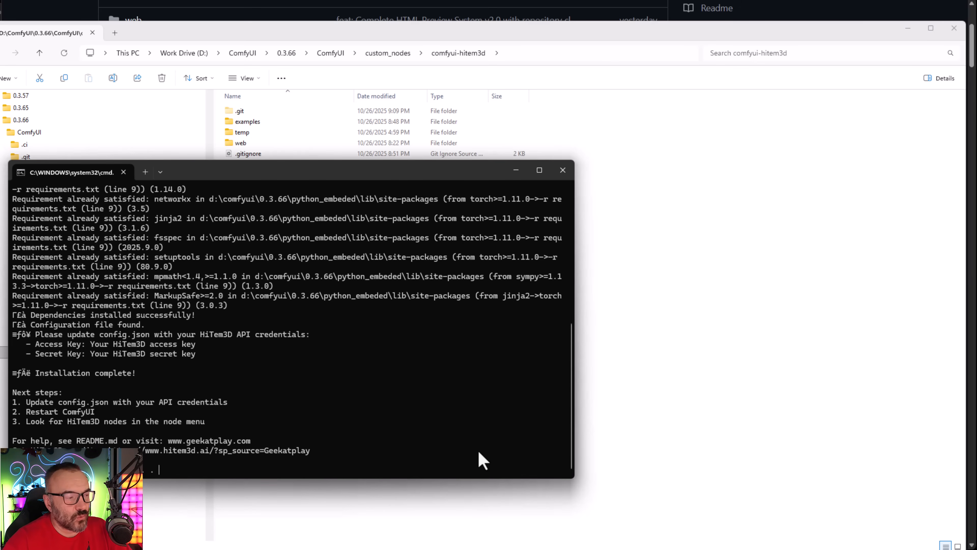
key("Return")
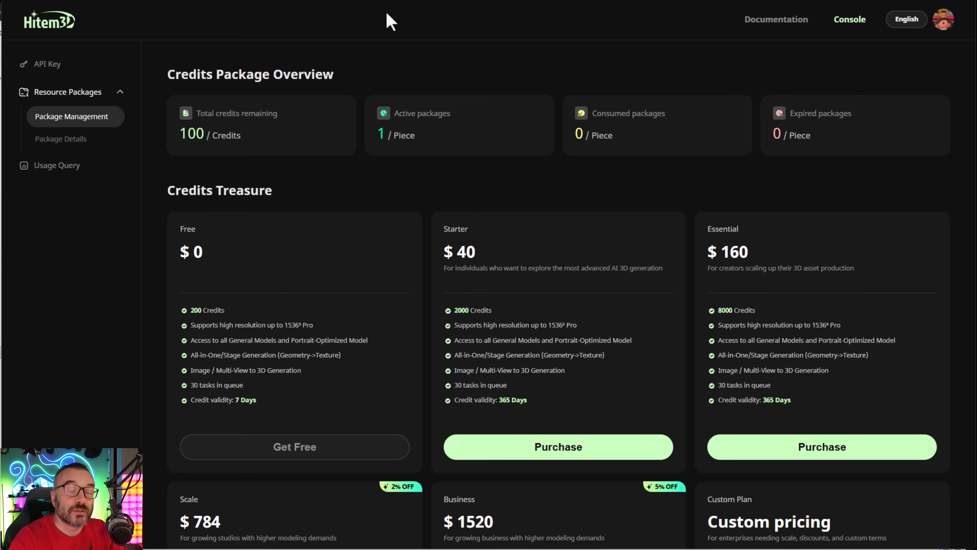
In the Hitem3D web console, open the API key page and highlight the existing comfyui key's credentials
left_click(70, 69)
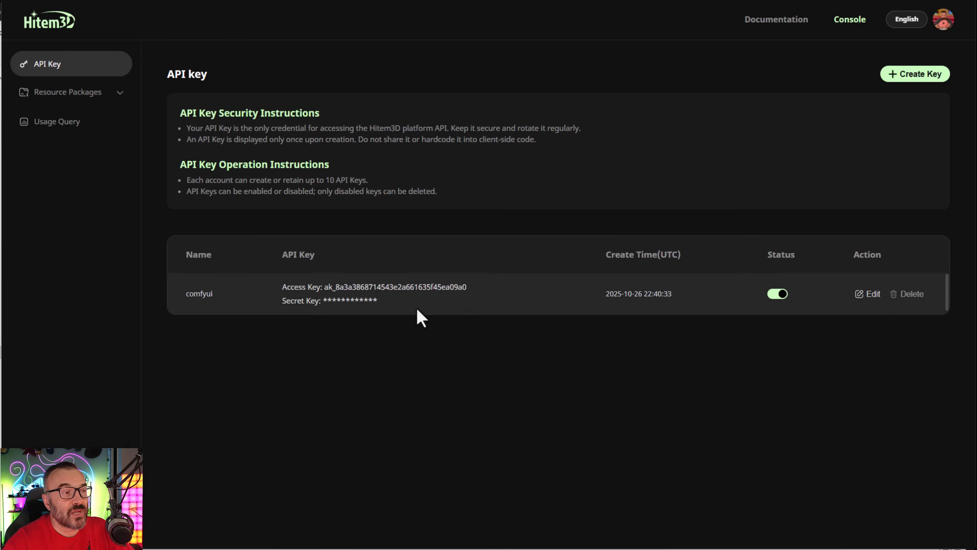
left_click_drag(417, 309, 266, 279)
left_click(500, 413)
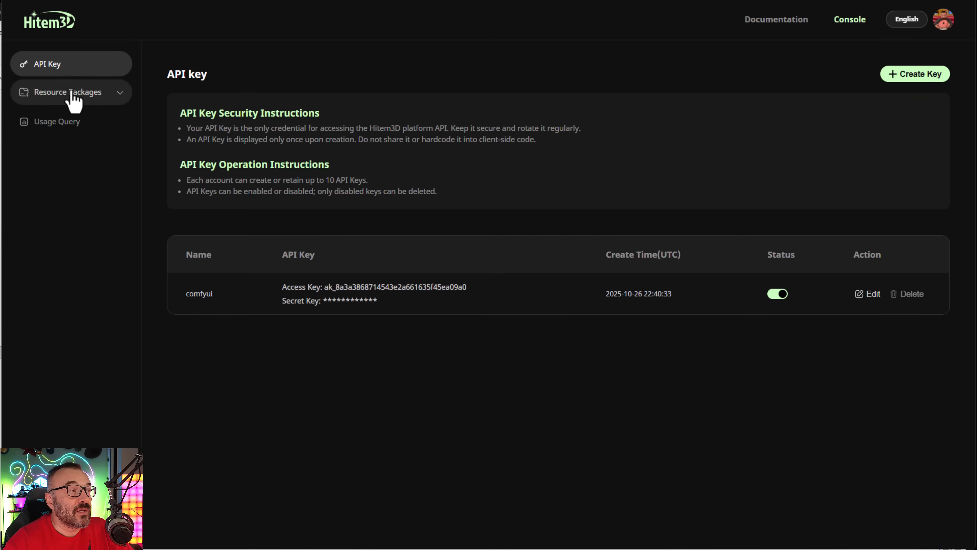
Create a new API key named DemoApiKey and copy its access and secret keys
left_click(917, 77)
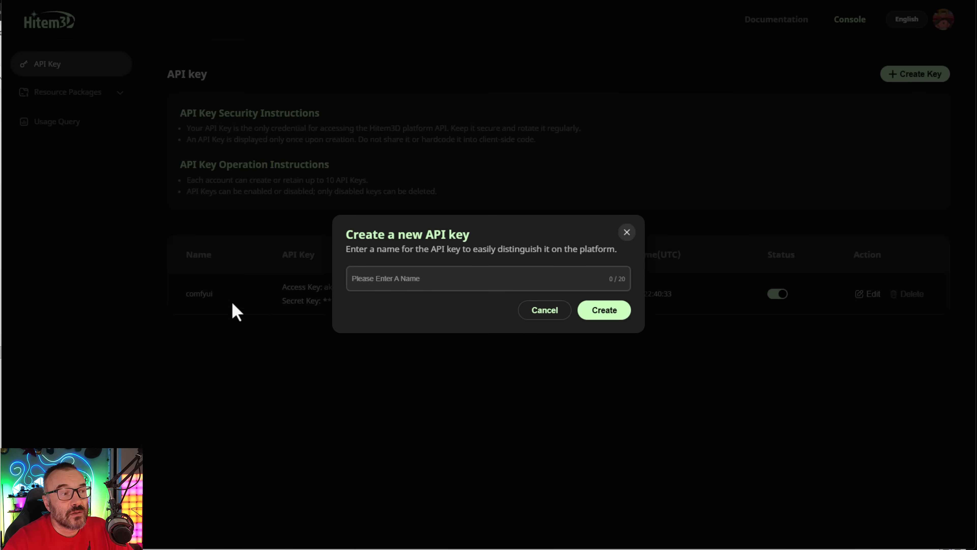
left_click(423, 278)
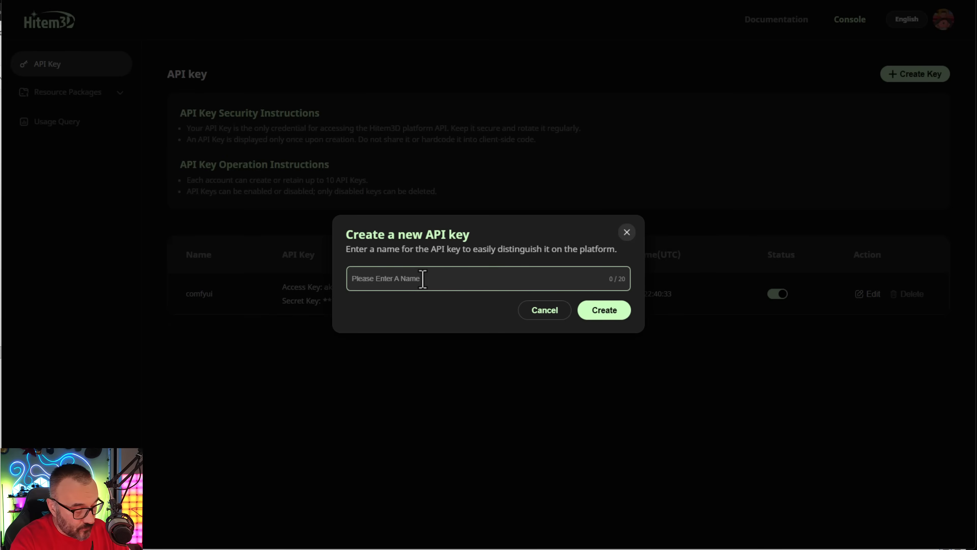
type("Demo")
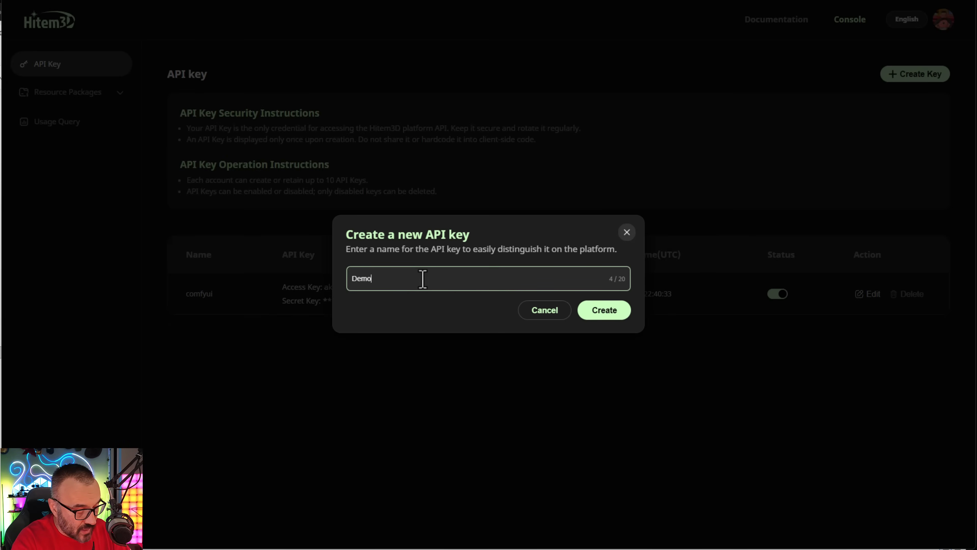
type("ApiKey")
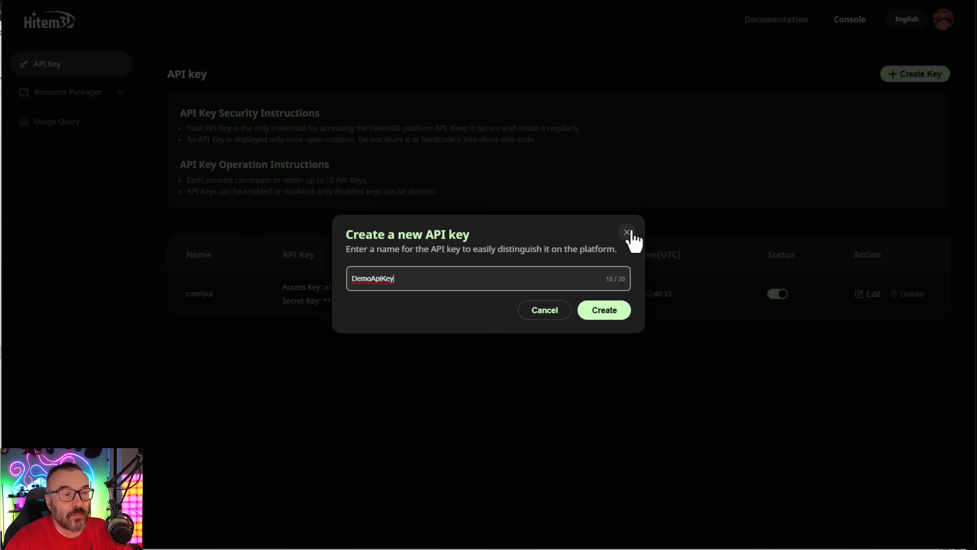
left_click(612, 314)
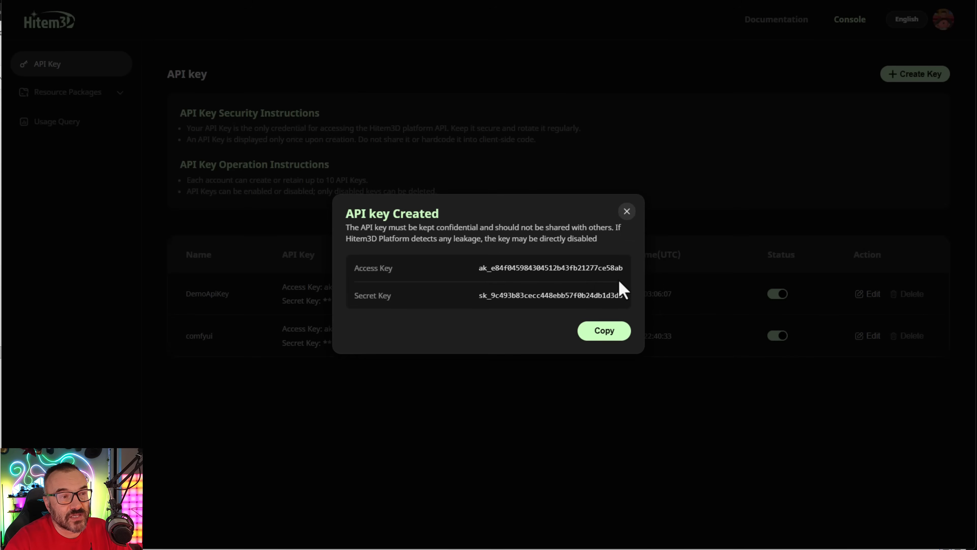
left_click(610, 334)
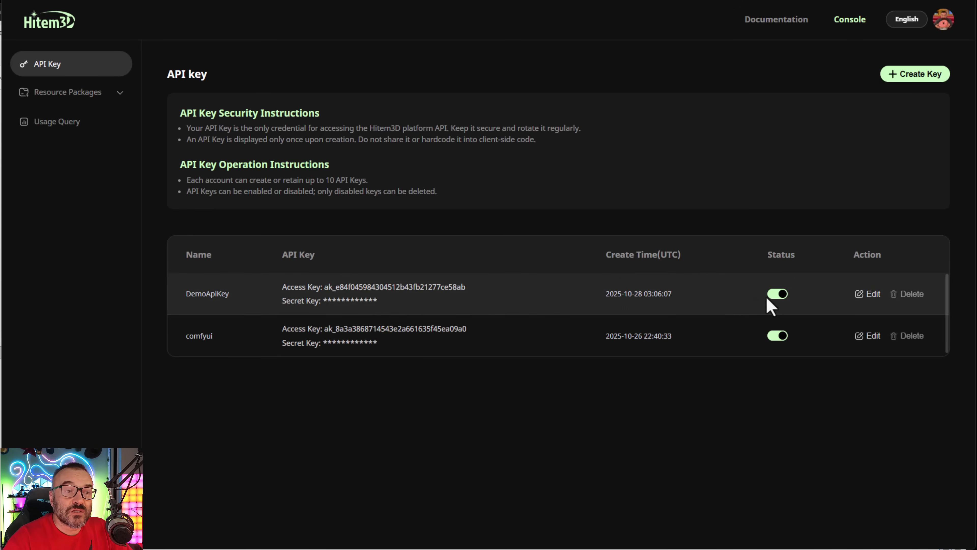
Disable the DemoApiKey entry and delete it from the API key list, confirming both actions
left_click(779, 296)
left_click(586, 307)
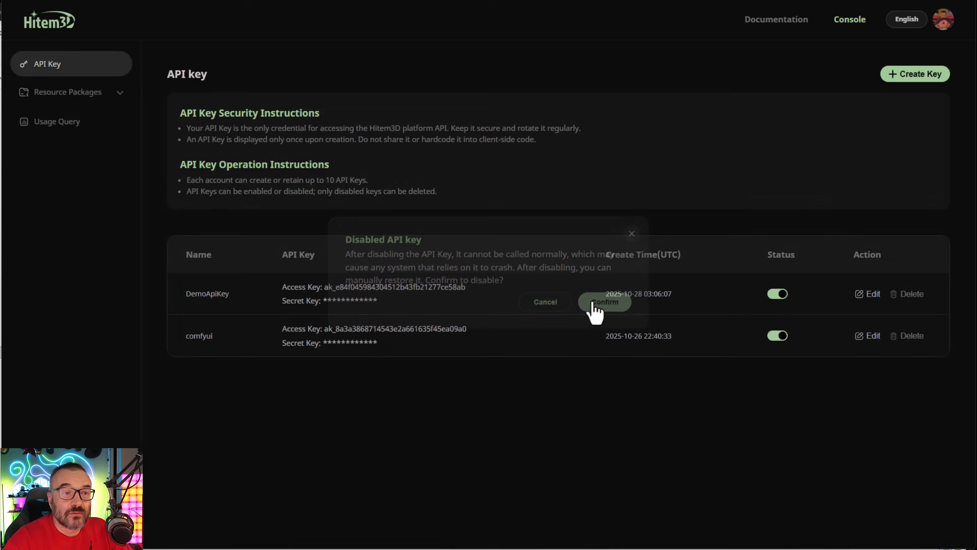
left_click(915, 297)
left_click(605, 311)
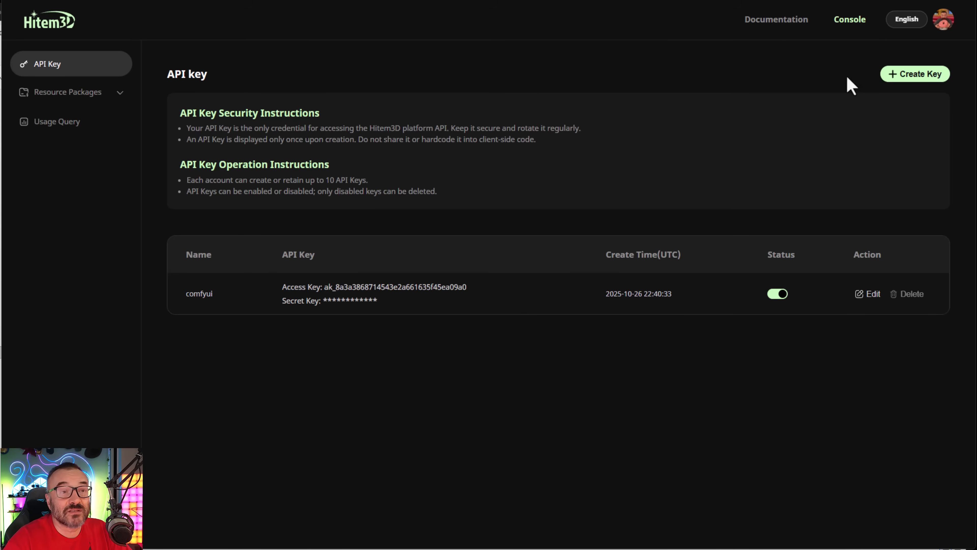
Create a new API key named Demo and select its secret key value
left_click(927, 85)
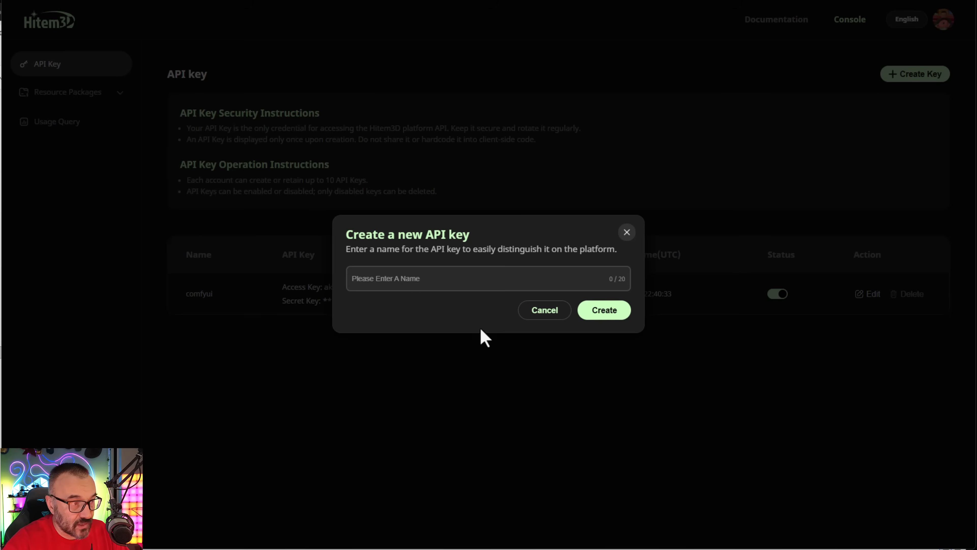
left_click(399, 273)
type("Demo")
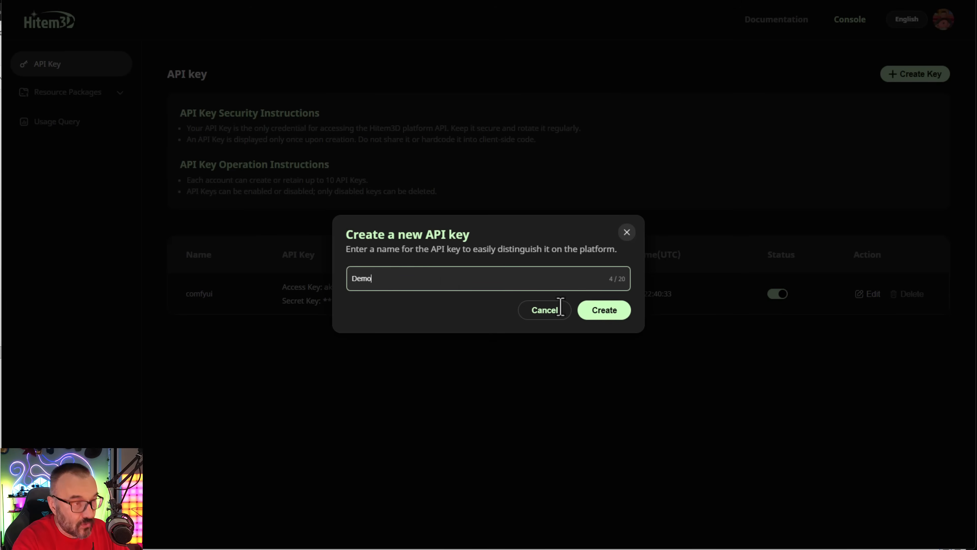
left_click(601, 316)
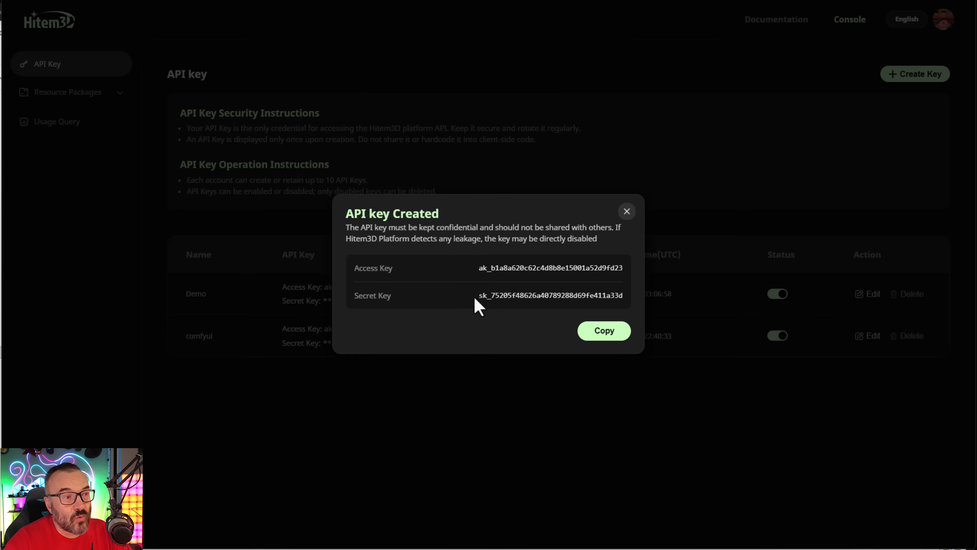
left_click_drag(474, 296, 626, 297)
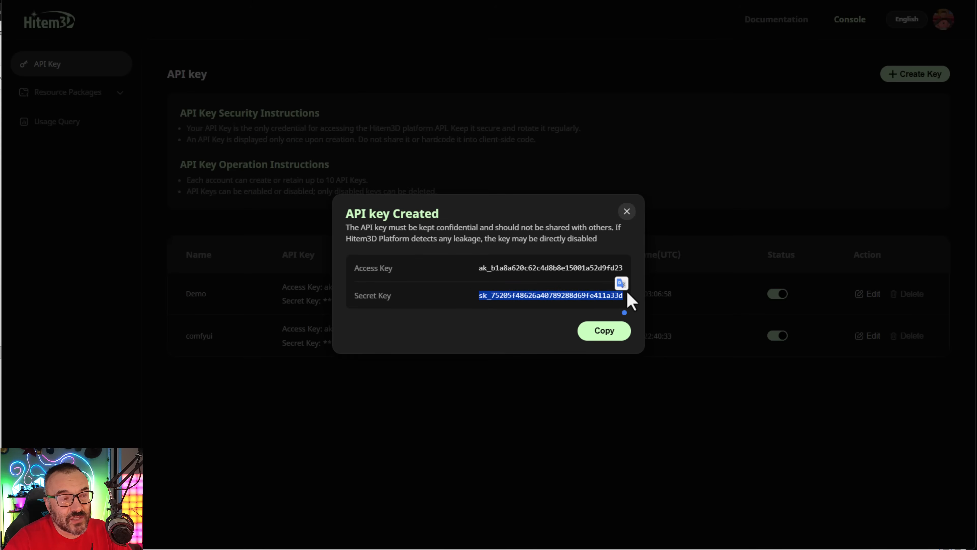
Copy the Demo key's access key, then copy both credentials and close the key creation dialog
left_click_drag(480, 266, 631, 266)
key("ctrl+c")
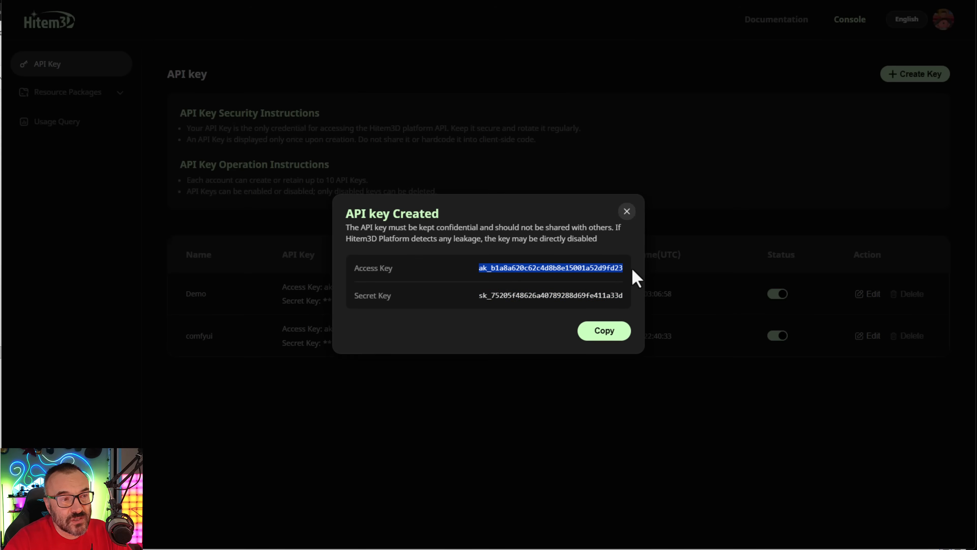
left_click(502, 332)
left_click(602, 331)
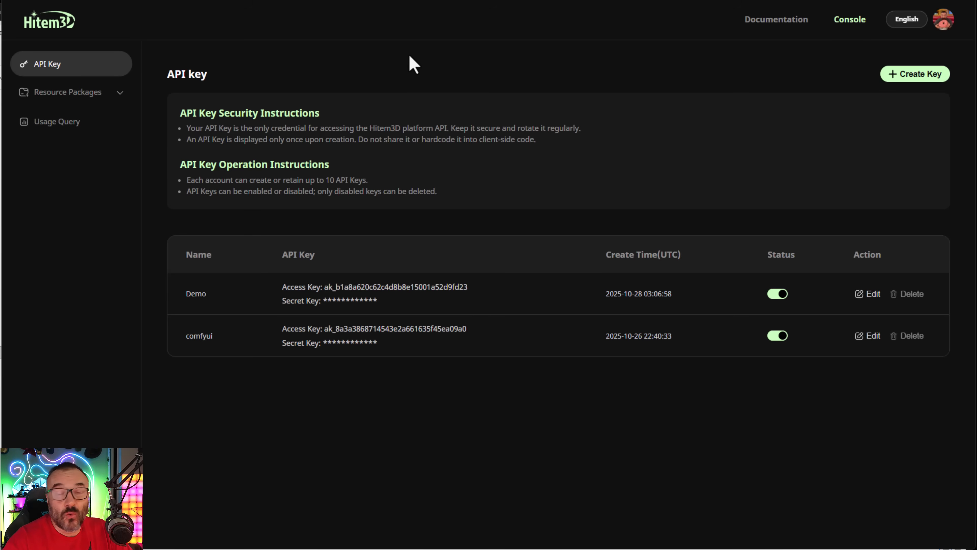
Check the total credits remaining in the Hitem3D package management overview
left_click(238, 1)
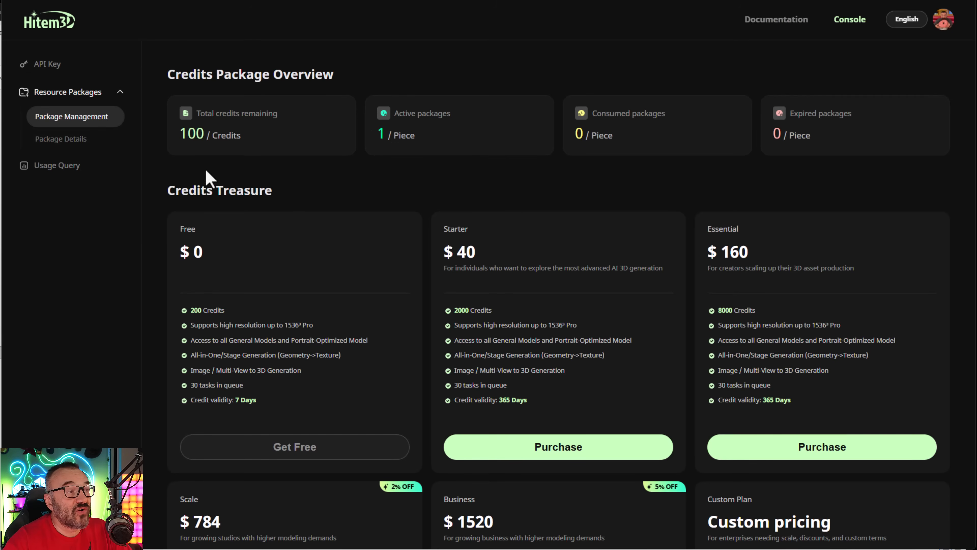
left_click_drag(270, 139, 177, 136)
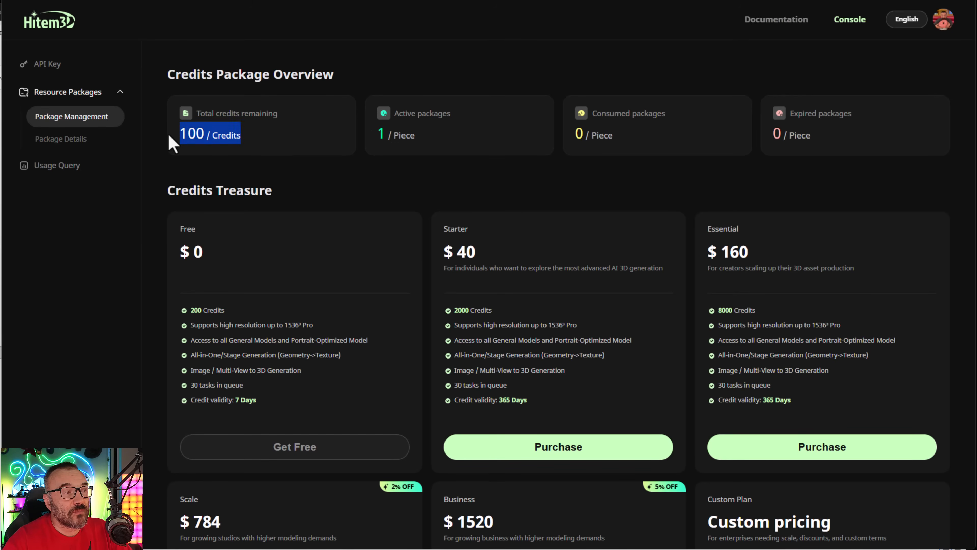
left_click(302, 151)
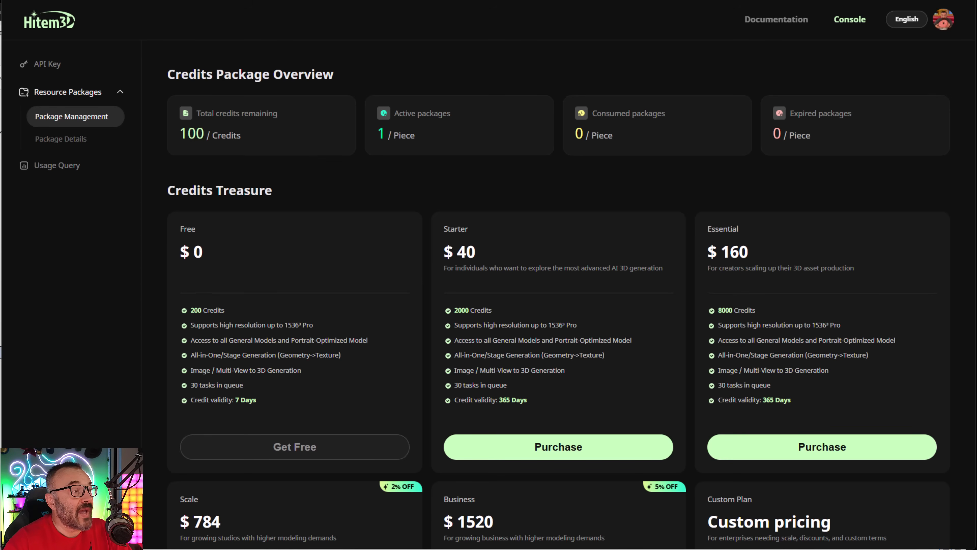
Run setup_wizard.bat from the comfyui-hitem3d folder in File Explorer and enter the API access key and secret key
key("alt+Tab")
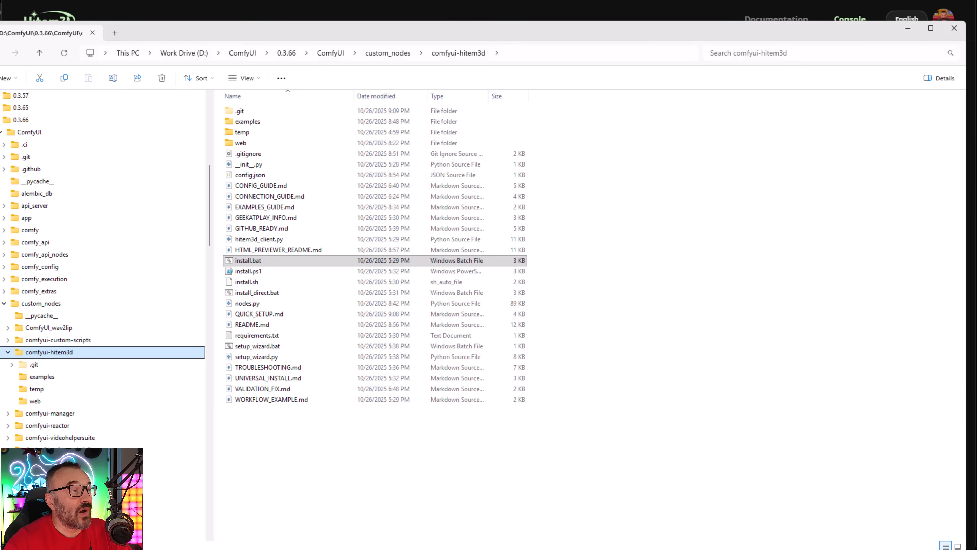
double_click(287, 349)
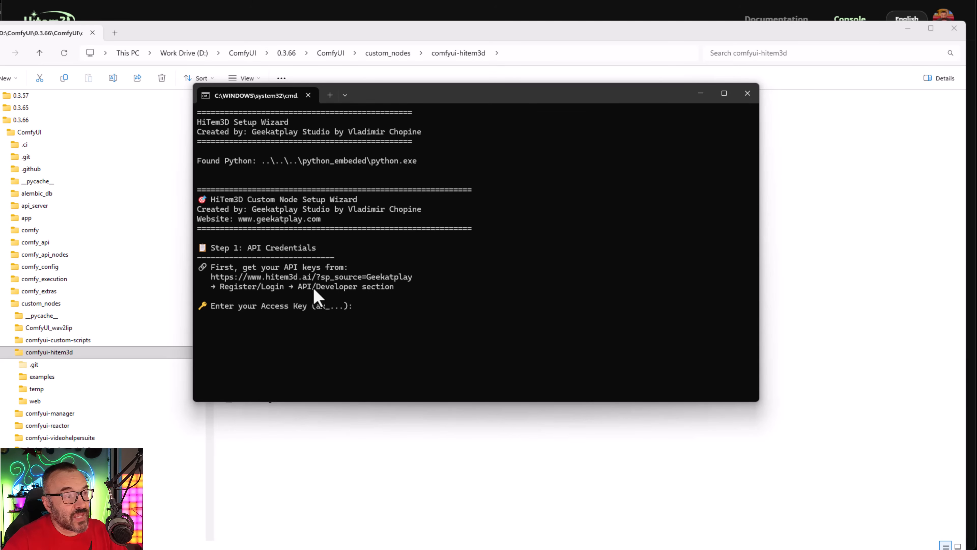
key("ctrl+v")
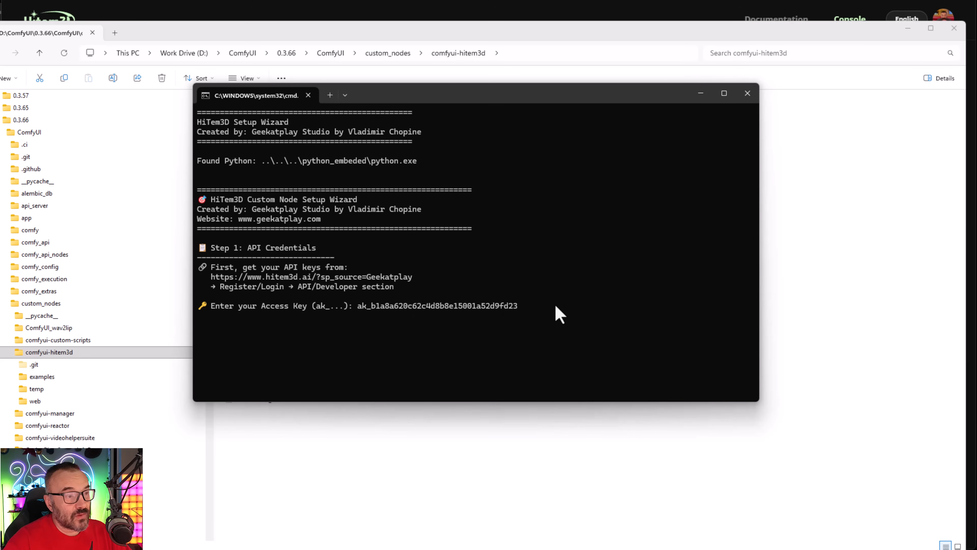
key("Return")
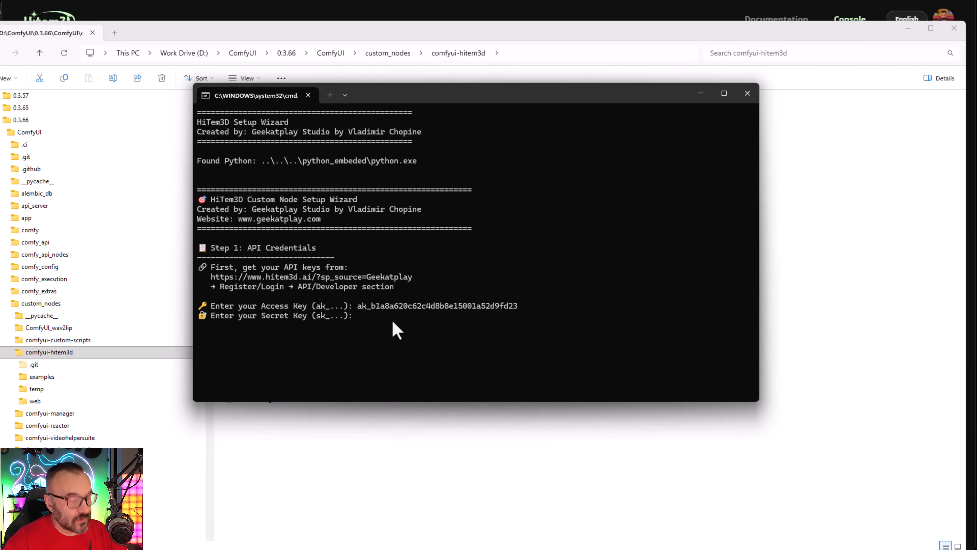
key("ctrl+v")
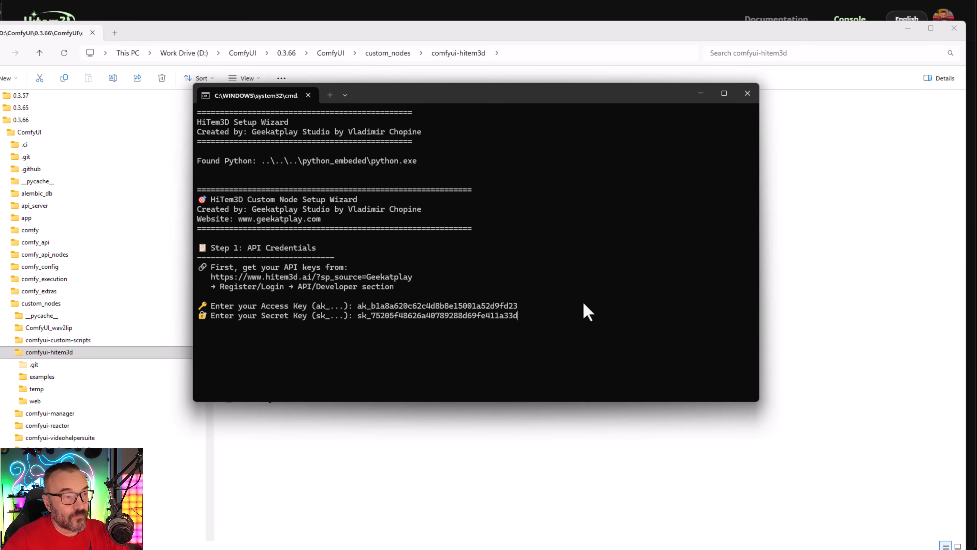
key("Return")
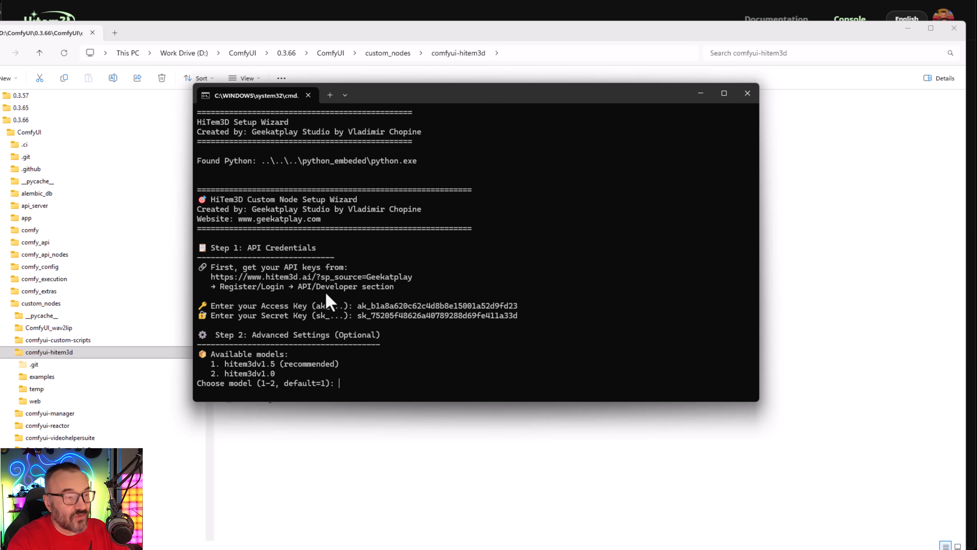
Choose model hitem3dv1.5, resolution 512 and a 600-second timeout in the setup wizard, then finish and close it
type("1")
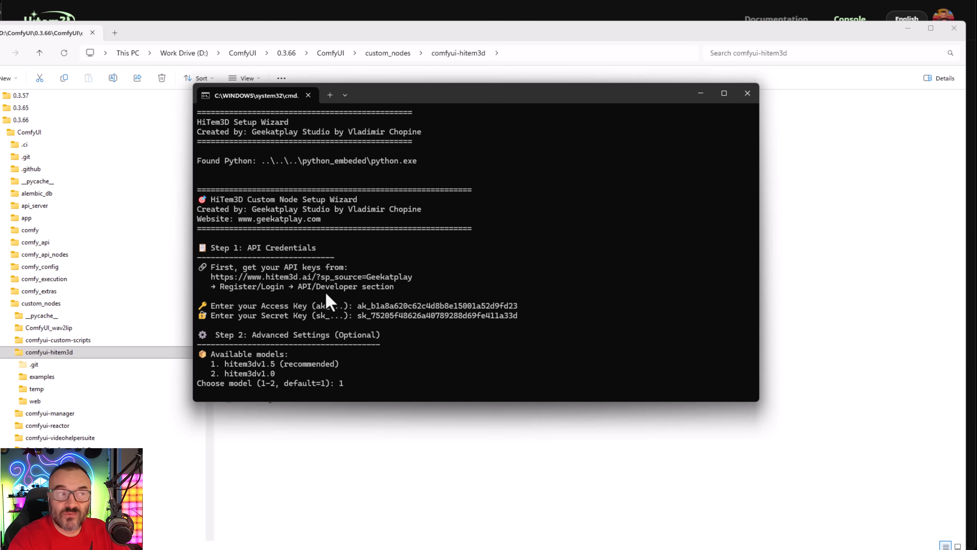
key("Return")
type("1")
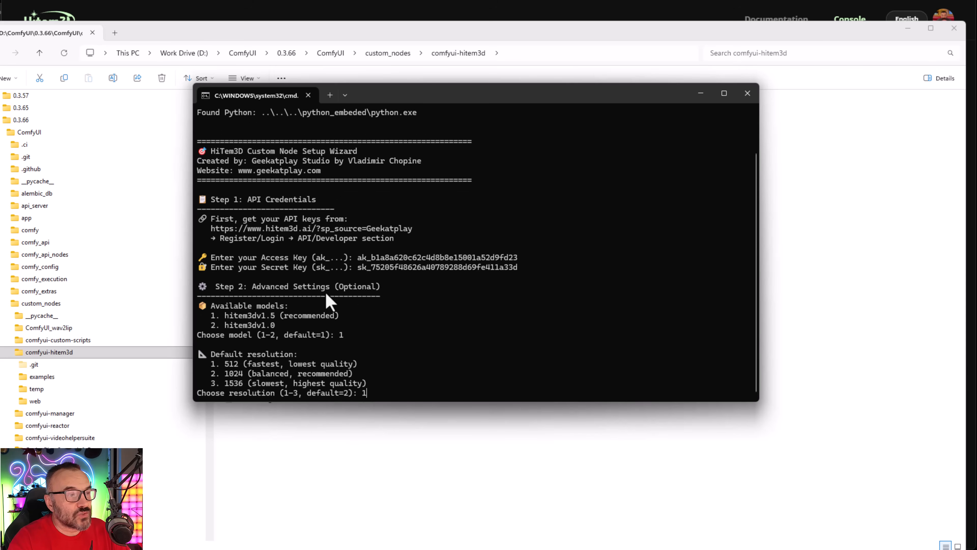
key("Return")
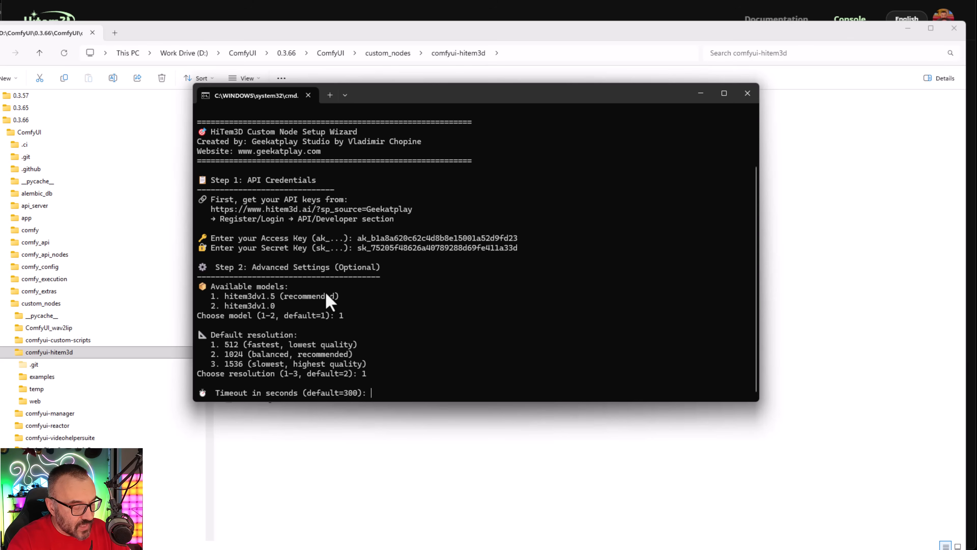
type("600")
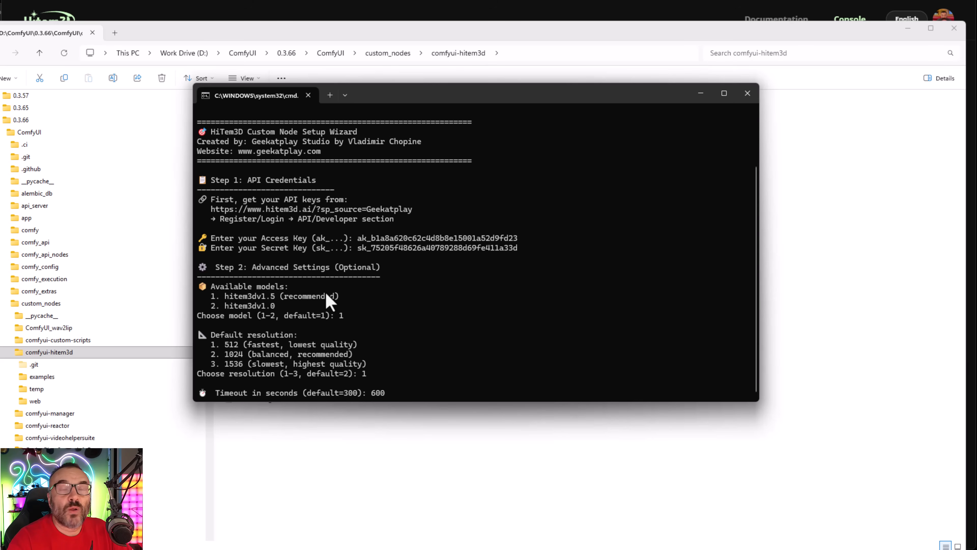
key("Return")
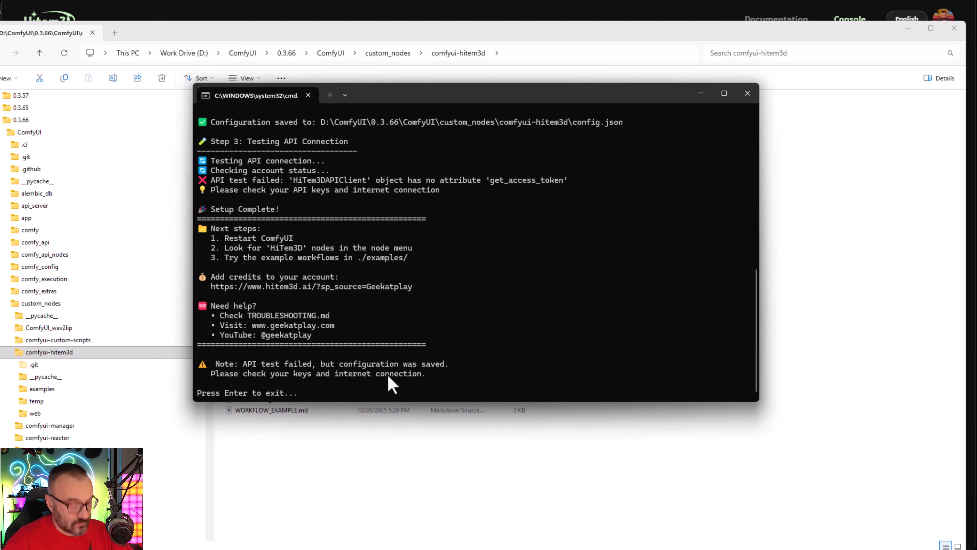
key("Return")
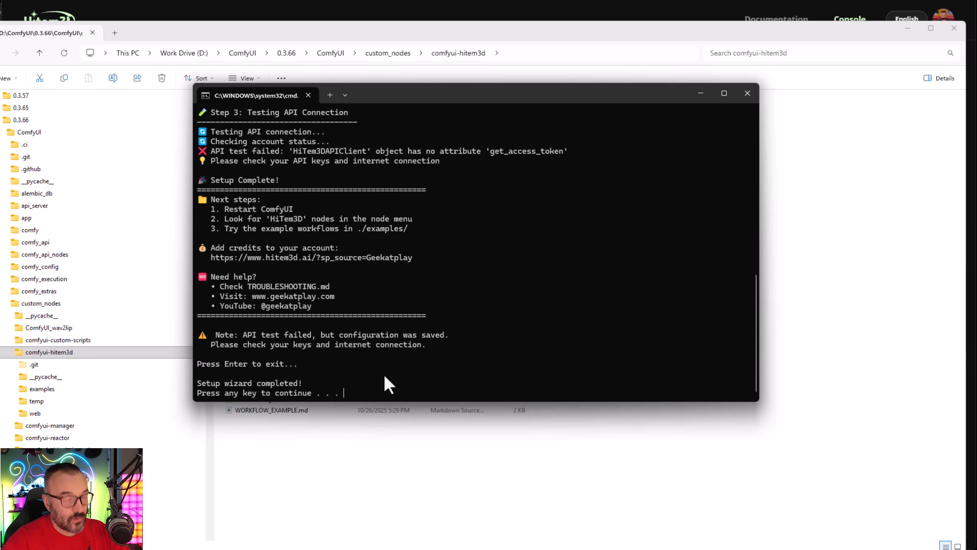
left_click(754, 95)
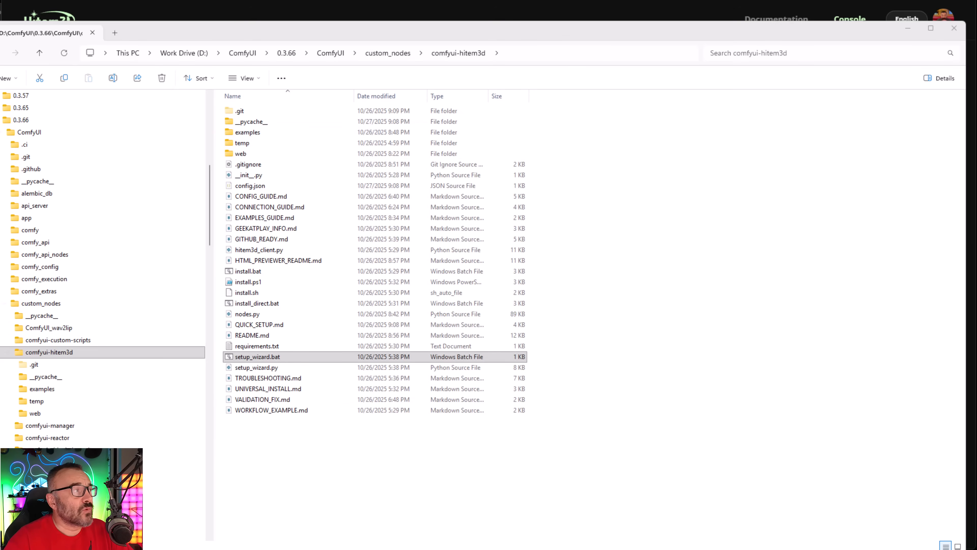
Switch to the code editor and review the access key, secret key and other settings saved in config.json
key("alt+Tab")
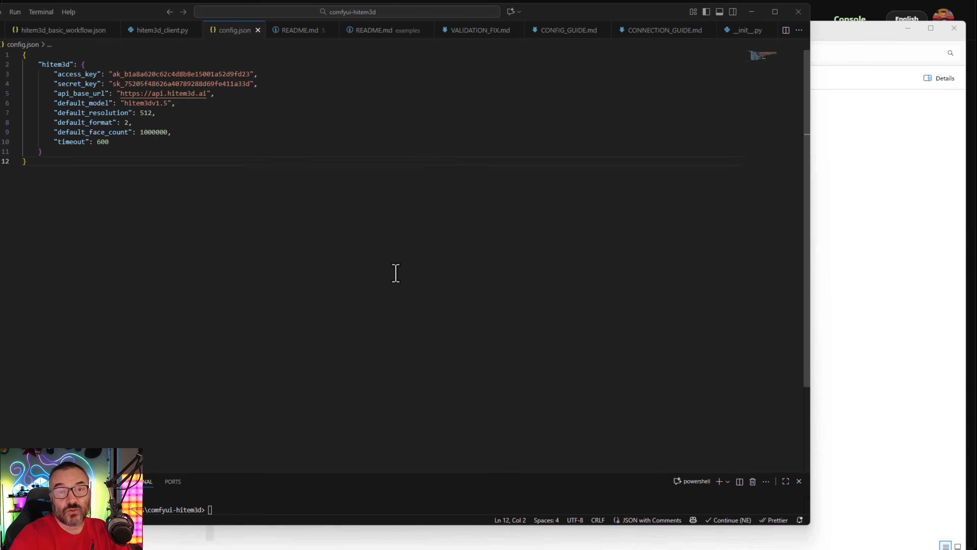
left_click(146, 151)
left_click_drag(146, 151, 27, 54)
left_click(264, 178)
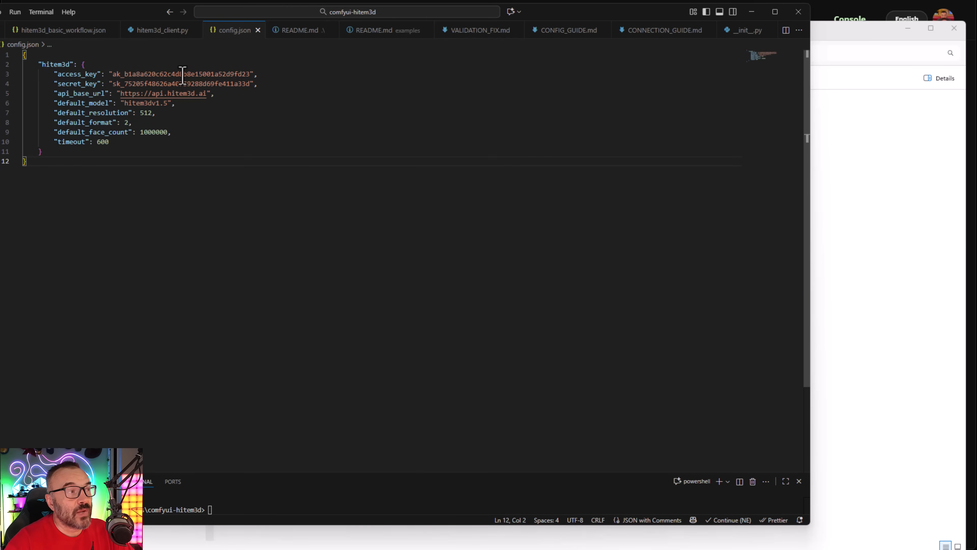
double_click(182, 74)
double_click(184, 83)
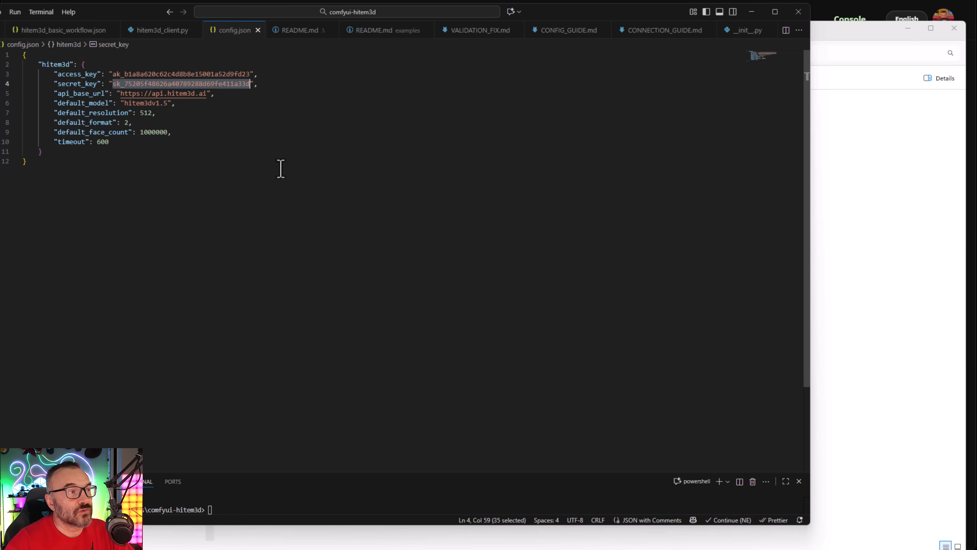
left_click(310, 195)
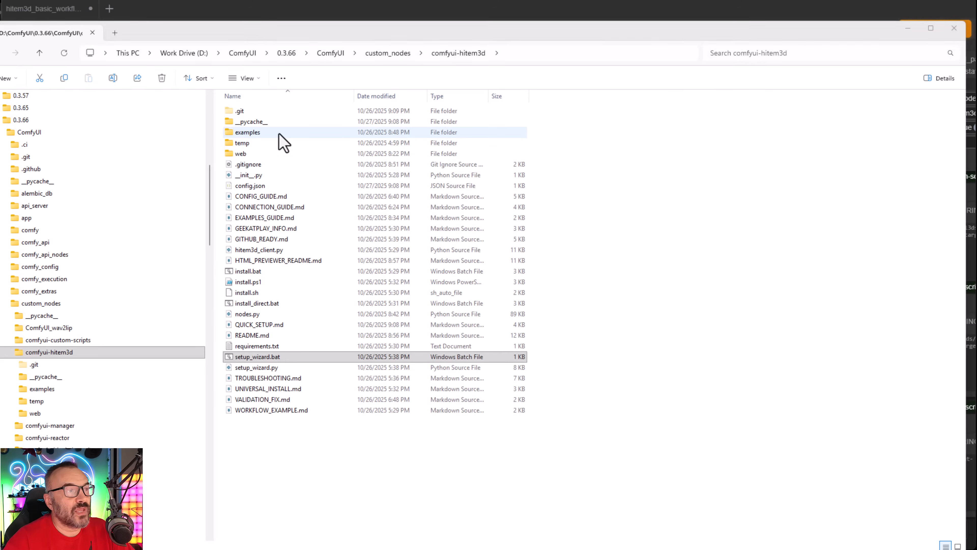
Open the examples folder of comfyui-hitem3d in File Explorer and select hitem3d_basic_workflow.json
double_click(279, 132)
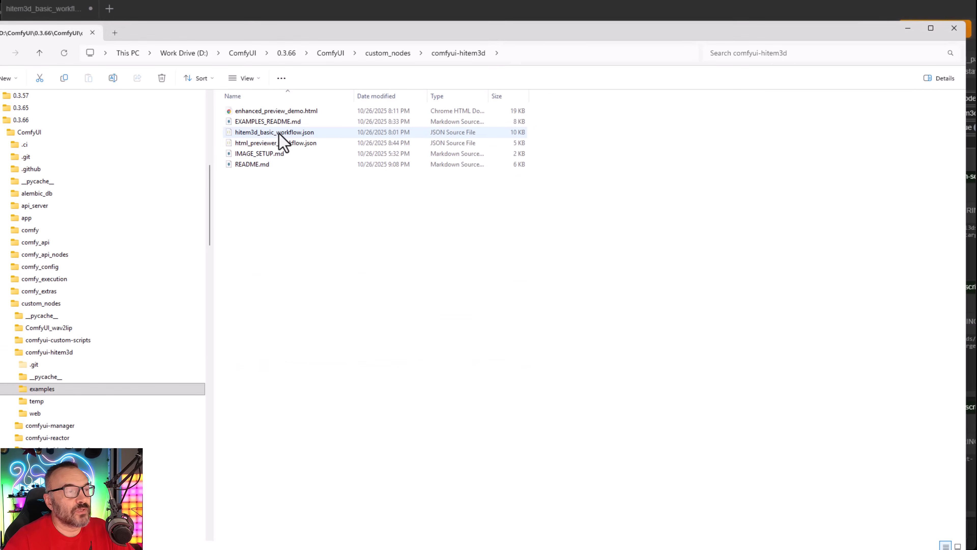
left_click(248, 134)
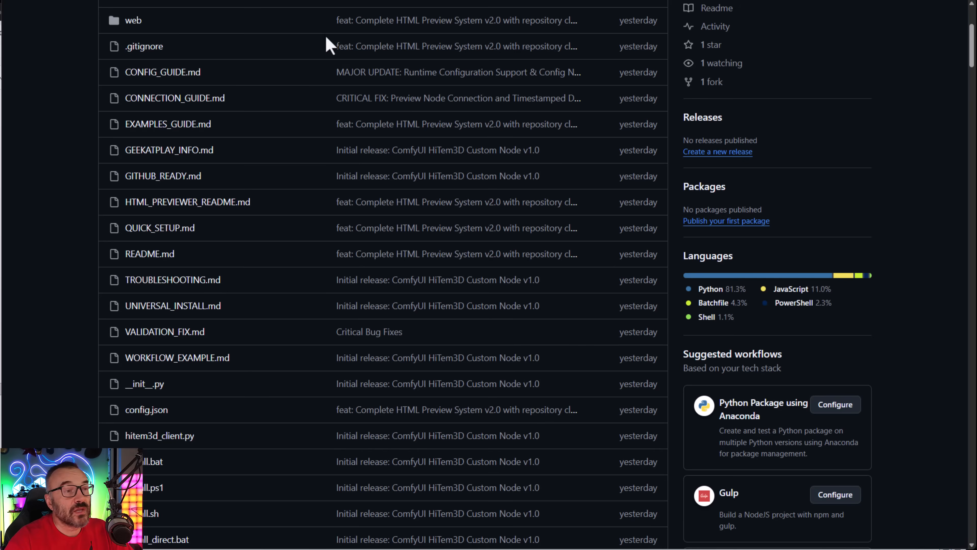
scroll(741, 192, "up", 5)
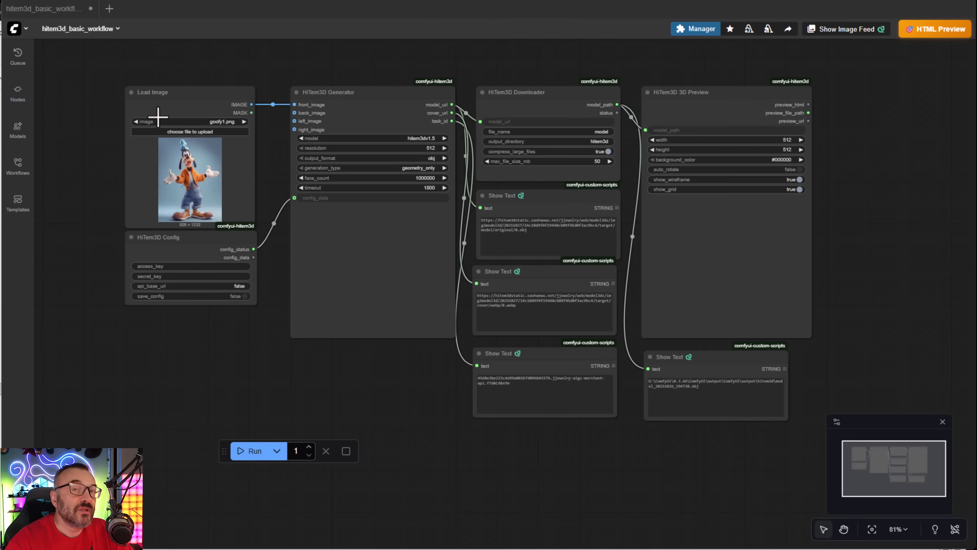
Inspect the Show Text nodes connected to the HiTem3D Generator outputs in the ComfyUI workflow
scroll(543, 300, "up", 3)
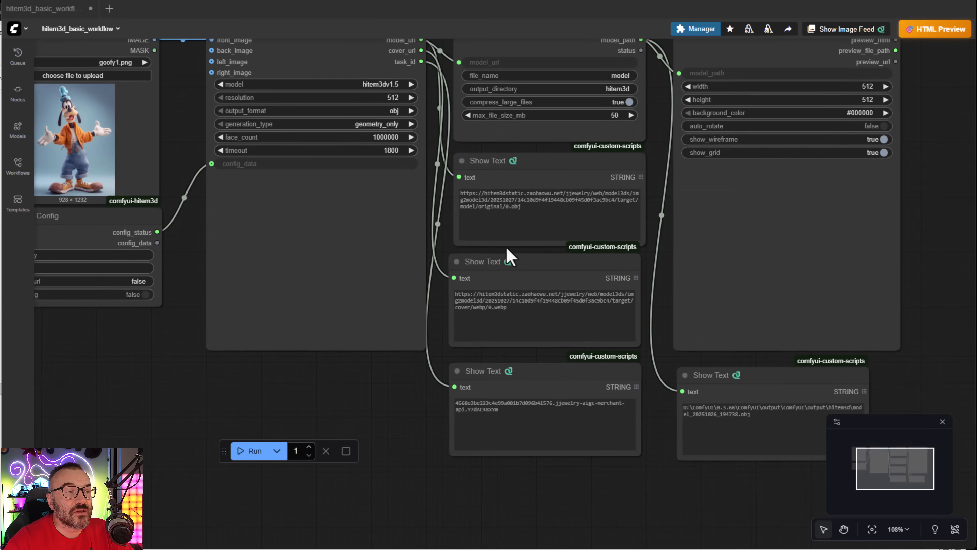
left_click(532, 265)
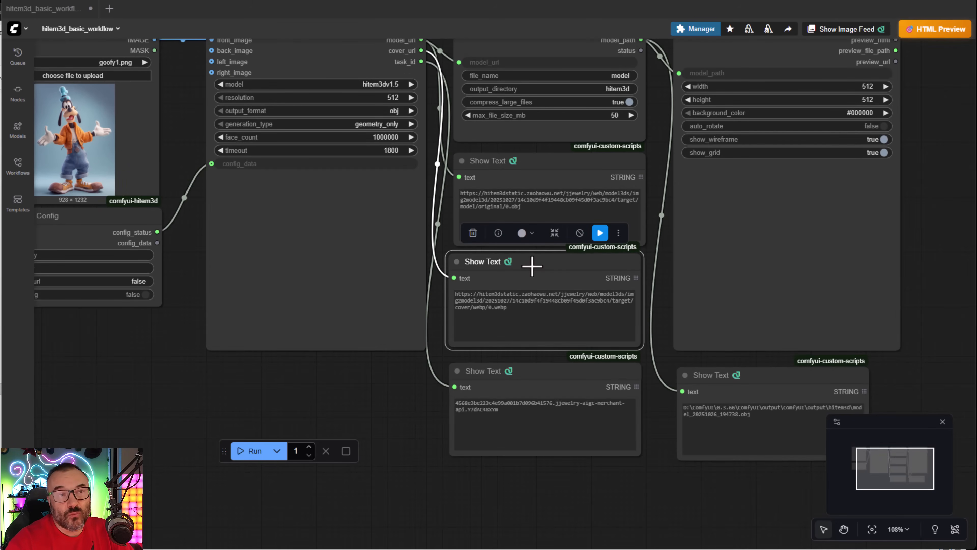
scroll(739, 131, "down", 3)
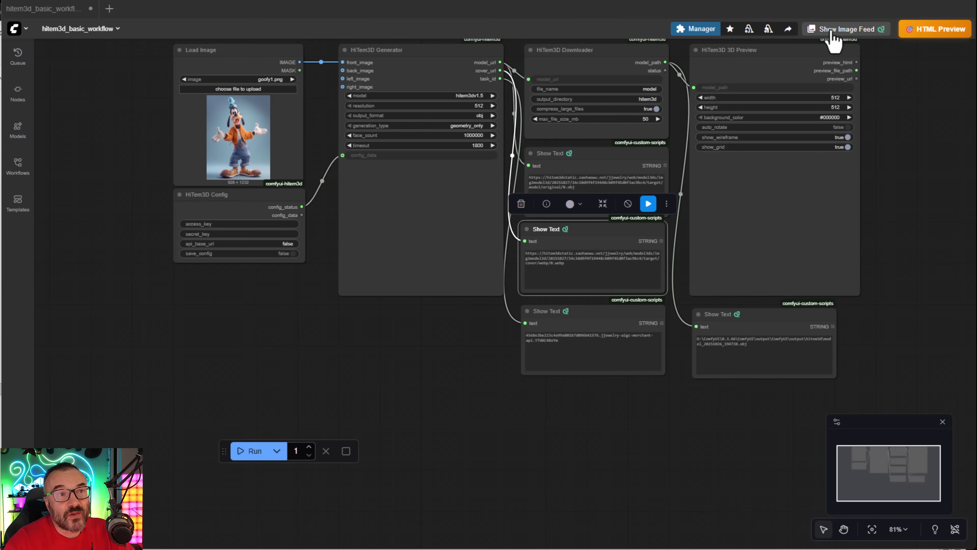
Check the workflow for missing custom nodes in ComfyUI Manager and close the manager
left_click(700, 30)
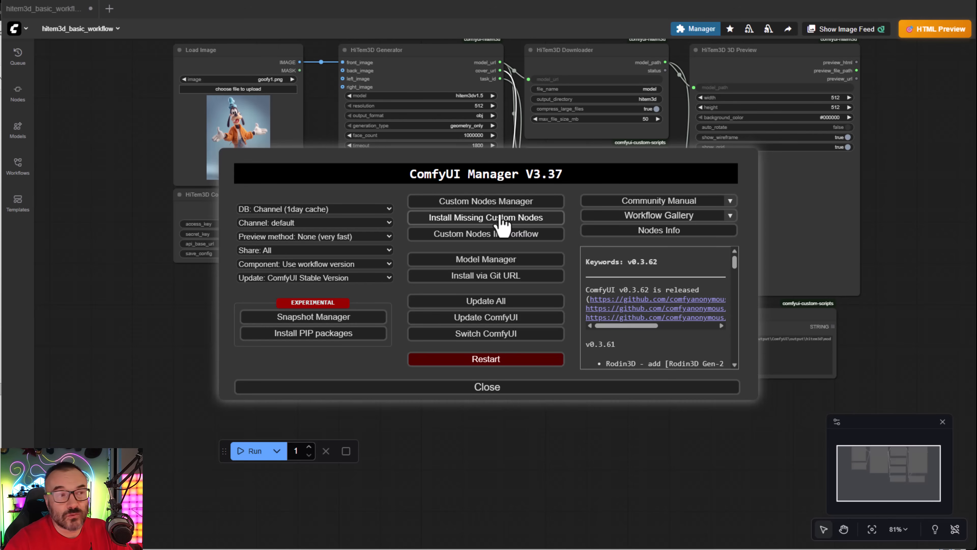
left_click(458, 218)
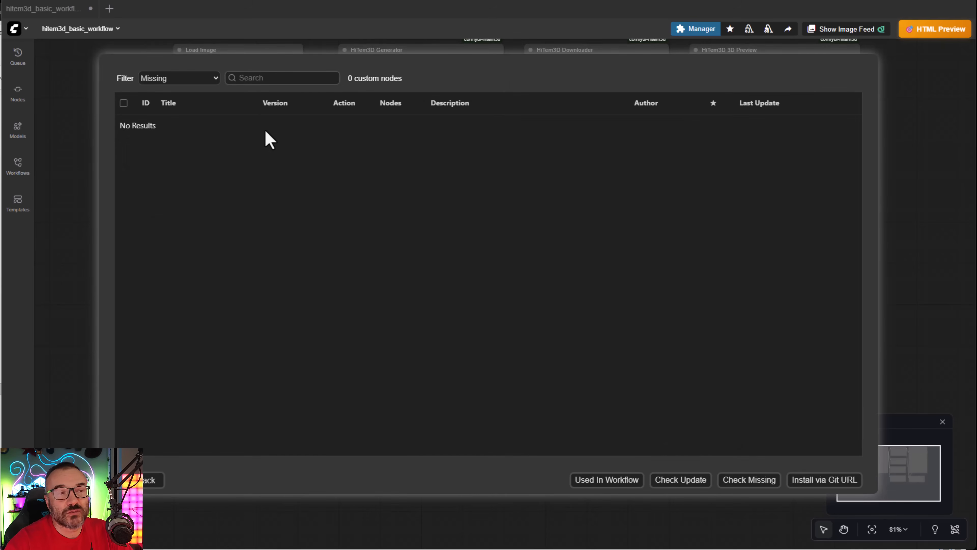
left_click(133, 481)
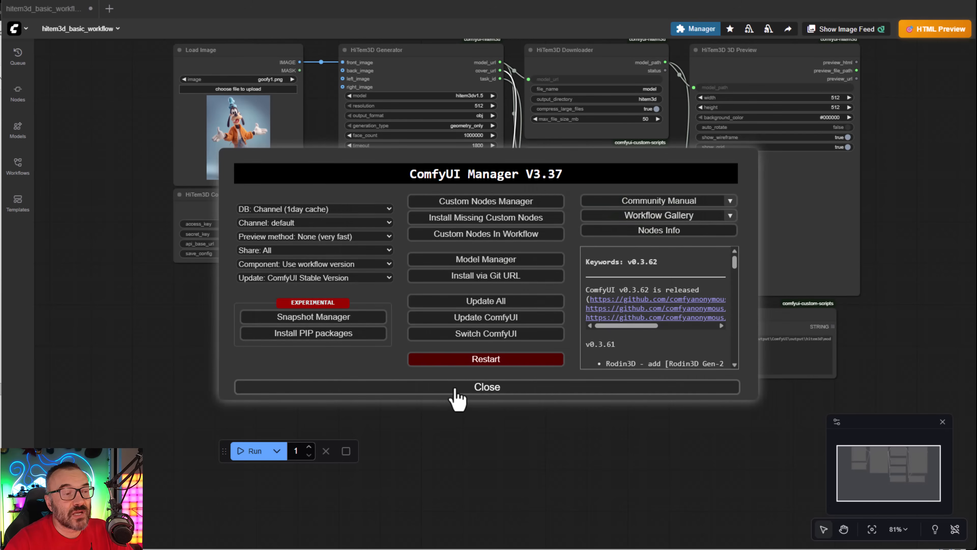
left_click(456, 388)
Deselect the Show Text node and examine the Load Image, HiTem3D Config and HiTem3D Generator nodes up close
left_click_drag(925, 320, 860, 346)
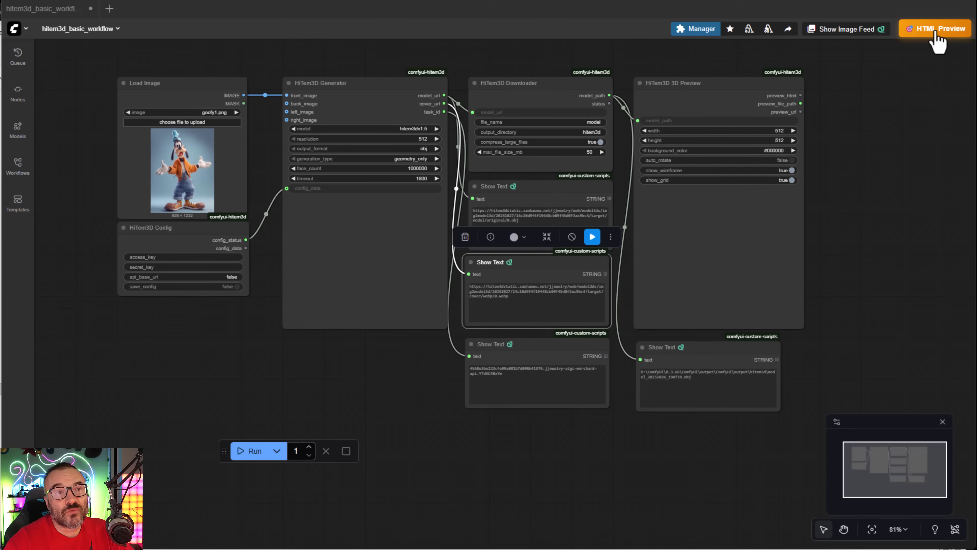
left_click(870, 226)
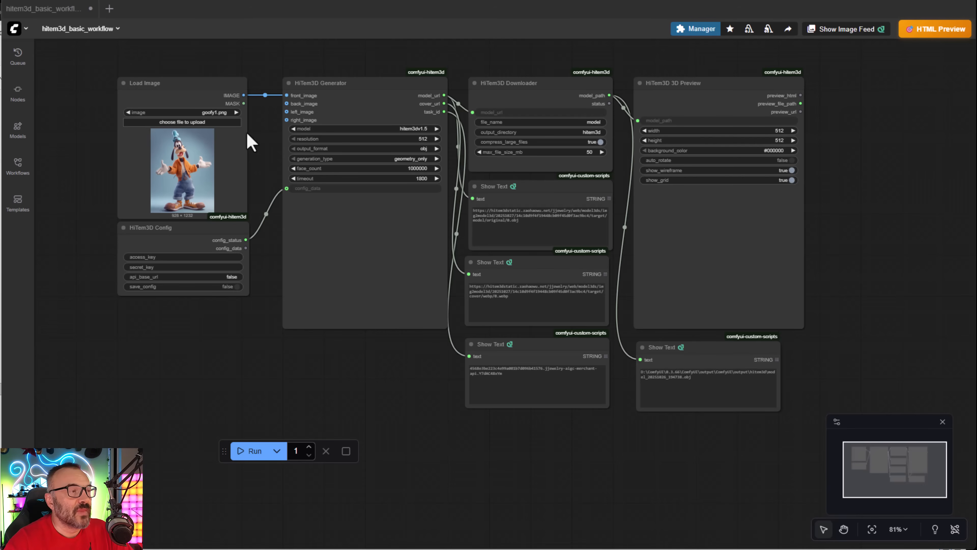
scroll(173, 121, "up", 6)
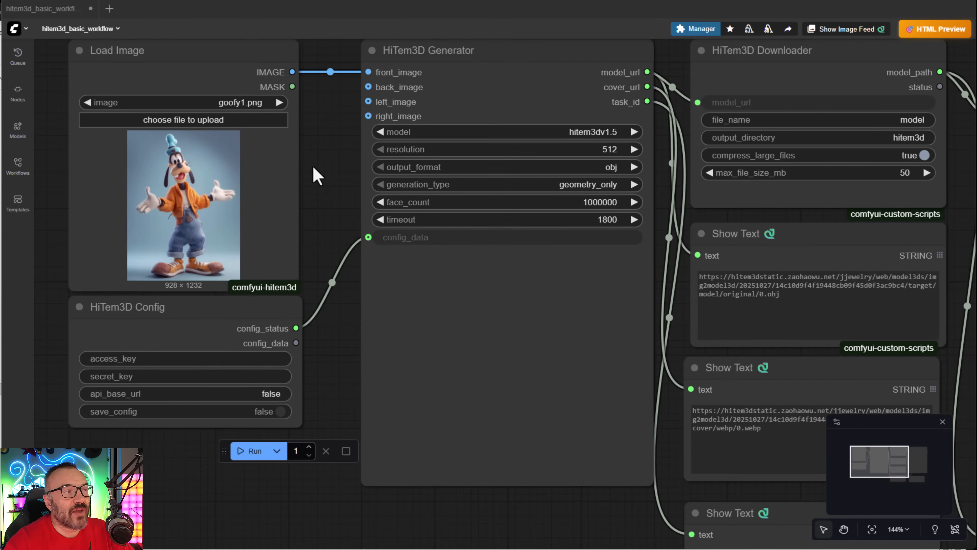
left_click_drag(317, 169, 396, 225)
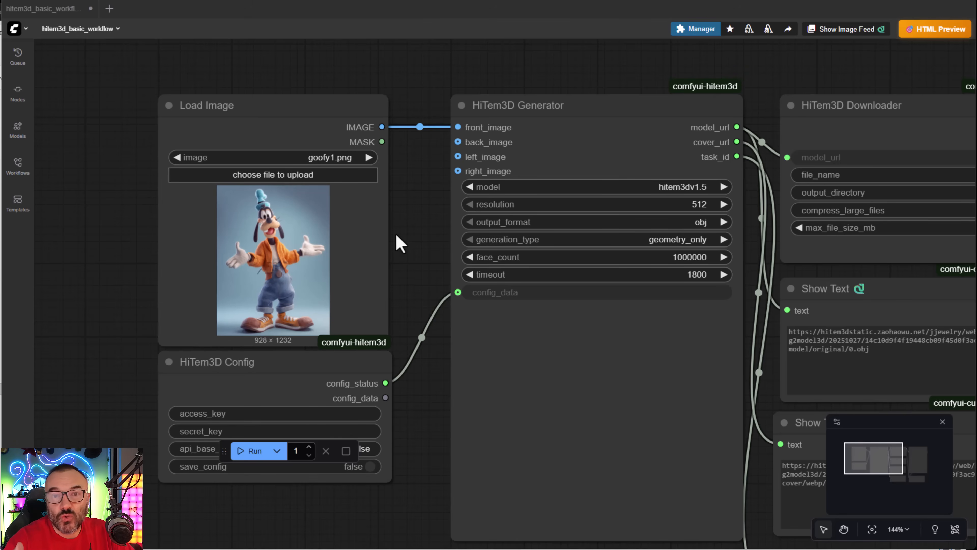
Try feeding a duplicate of the Load Image node into the HiTem3D Generator's back_image input
scroll(493, 200, "down", 1)
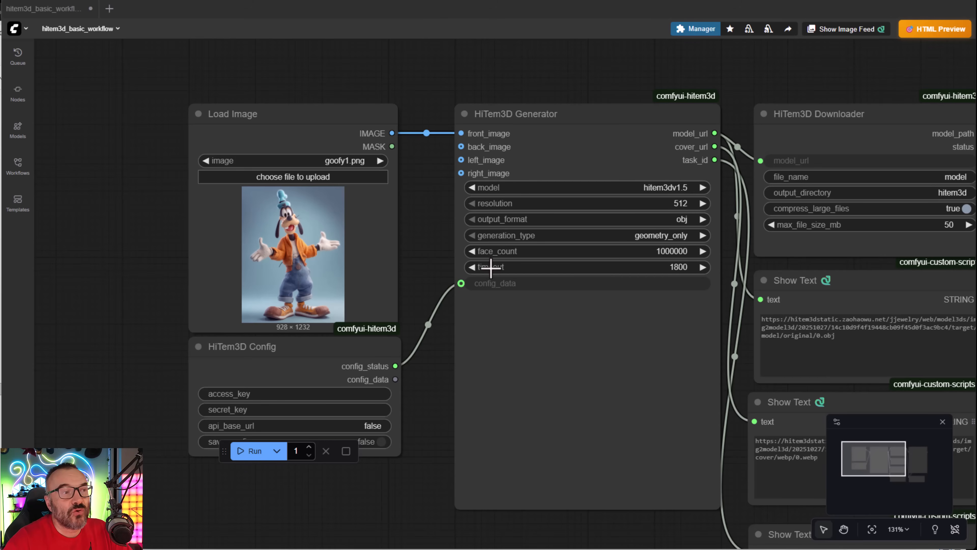
left_click_drag(332, 116, 280, 65)
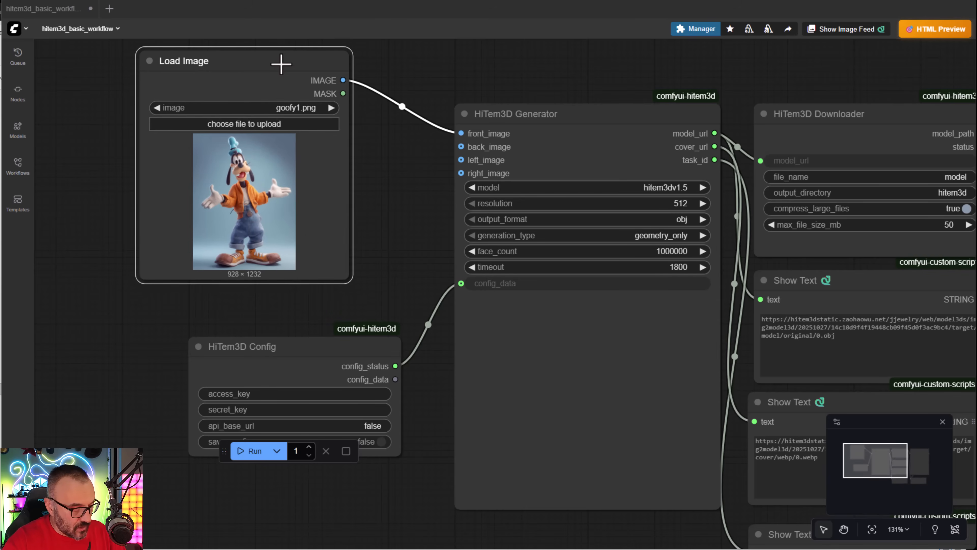
key("ctrl+c")
key("ctrl+v")
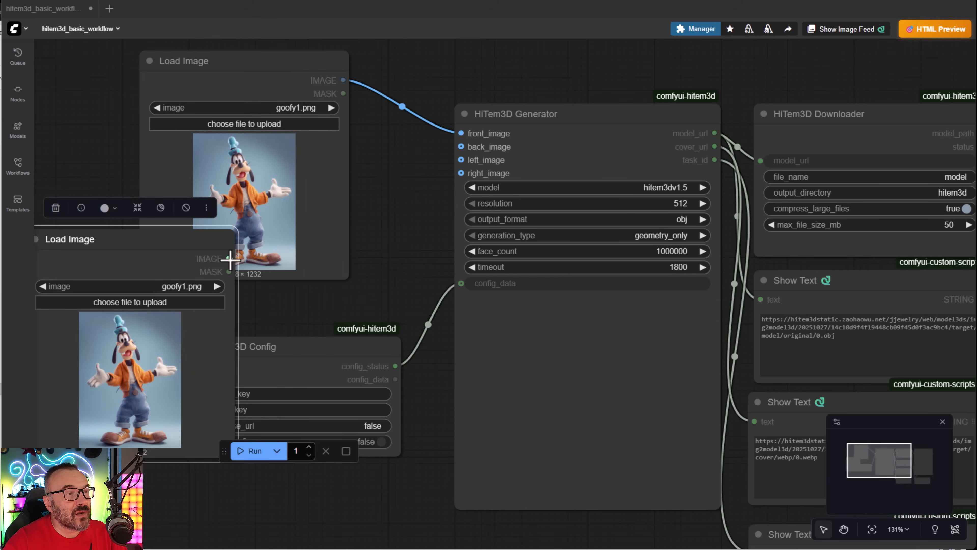
left_click_drag(229, 258, 464, 147)
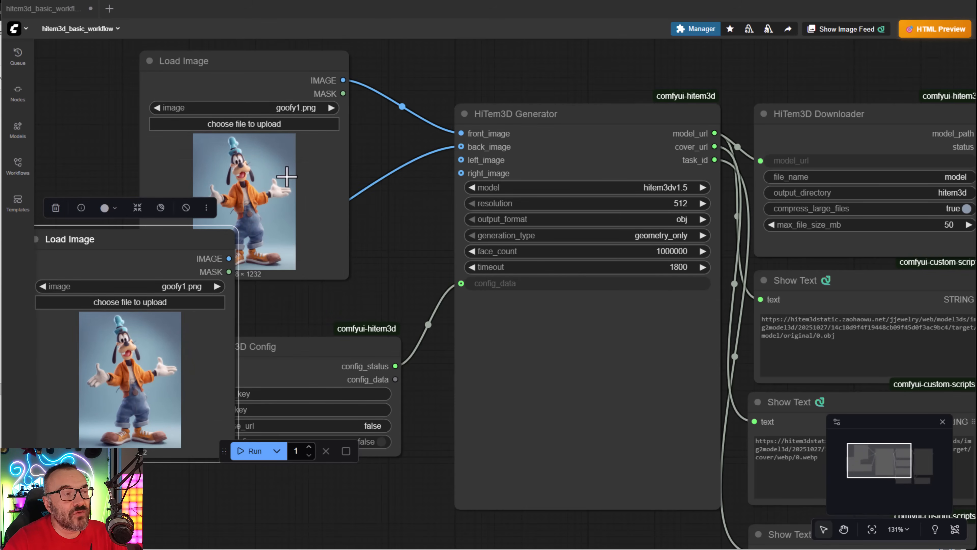
key("Delete")
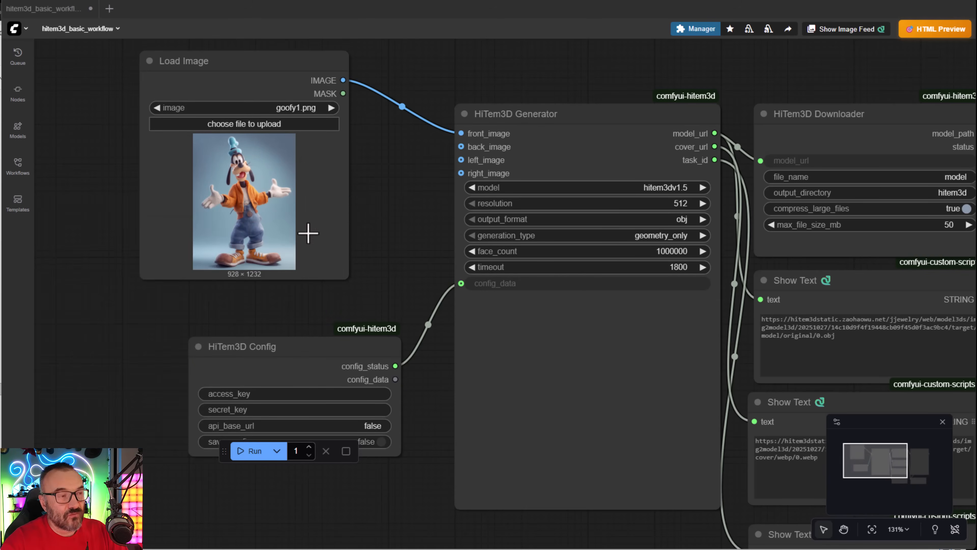
Reposition the Load Image and HiTem3D Config nodes and paste the API access key into the config's access_key field
left_click_drag(233, 54, 245, 82)
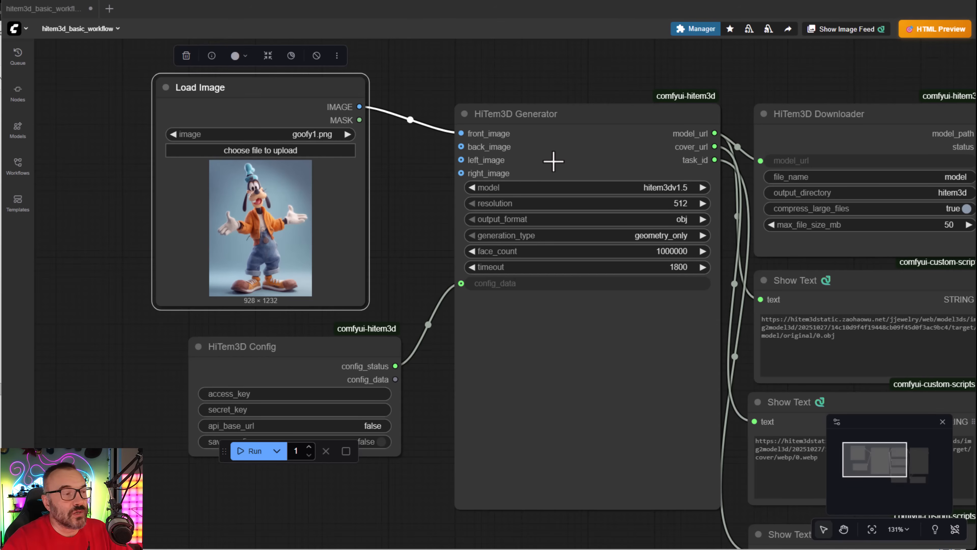
left_click_drag(293, 346, 282, 335)
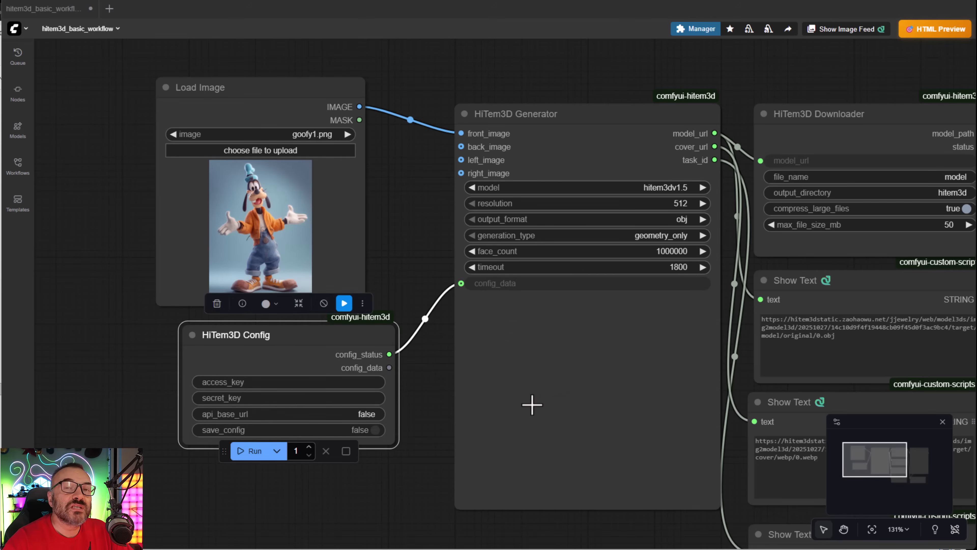
left_click(257, 383)
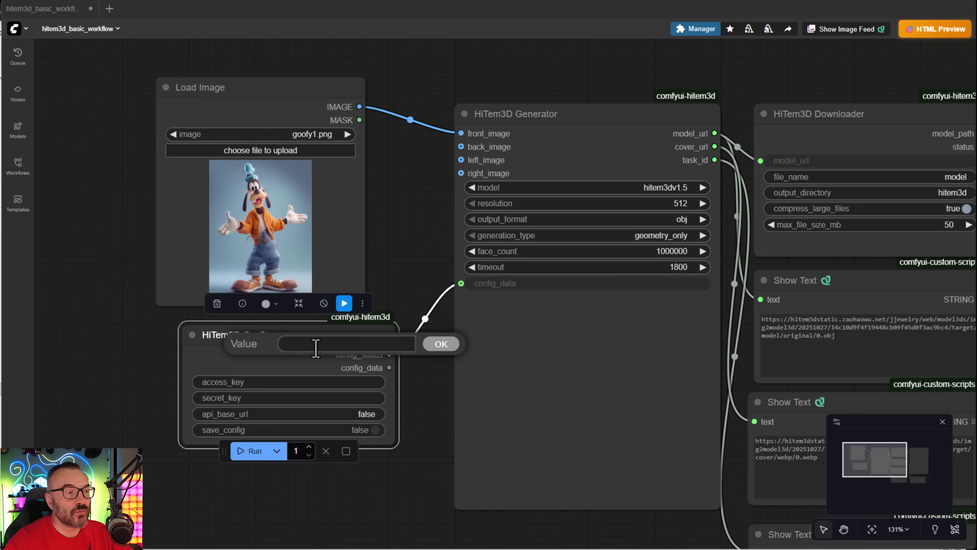
key("ctrl+v")
left_click(442, 344)
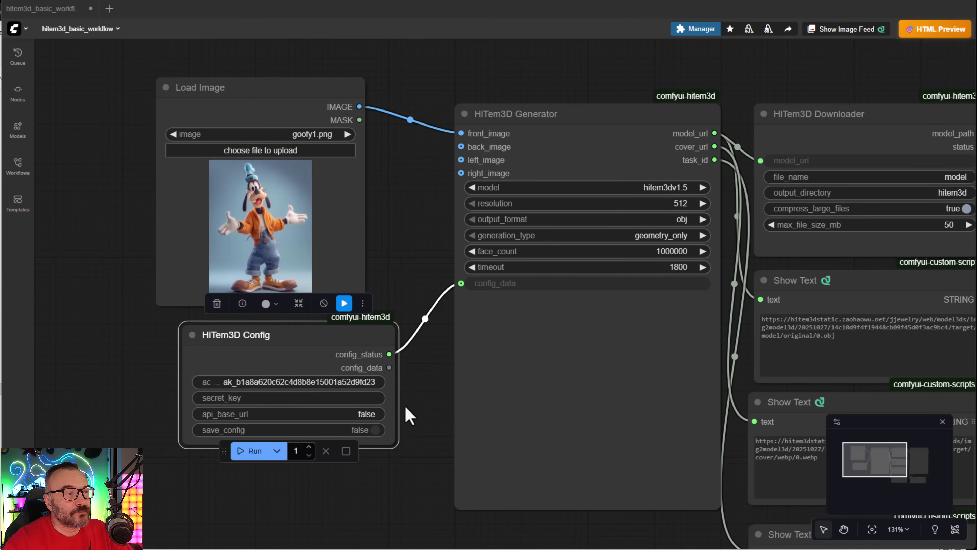
Choose hitem3dv1.5 as the model in the HiTem3D Generator node
left_click_drag(407, 415, 339, 386)
left_click_drag(357, 219, 303, 278)
left_click_drag(608, 345, 577, 254)
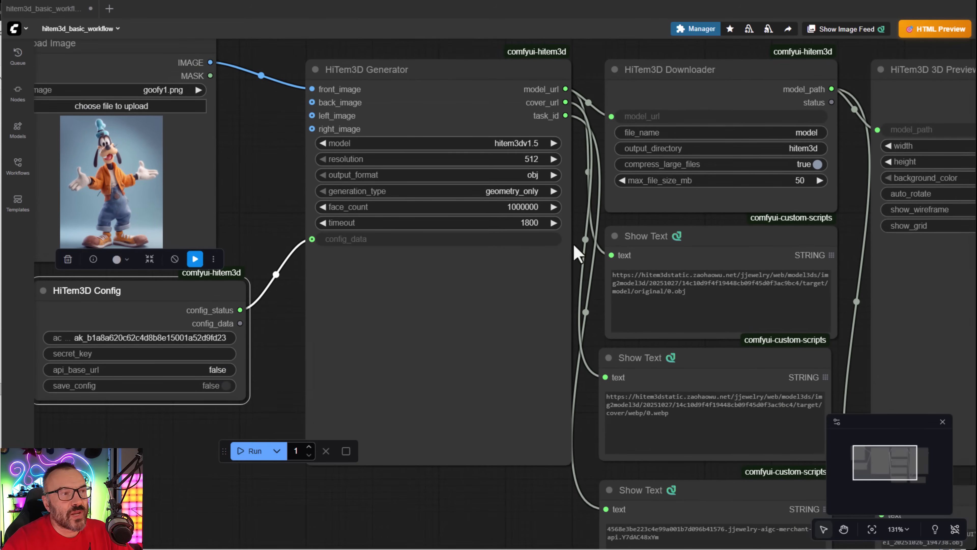
left_click(531, 145)
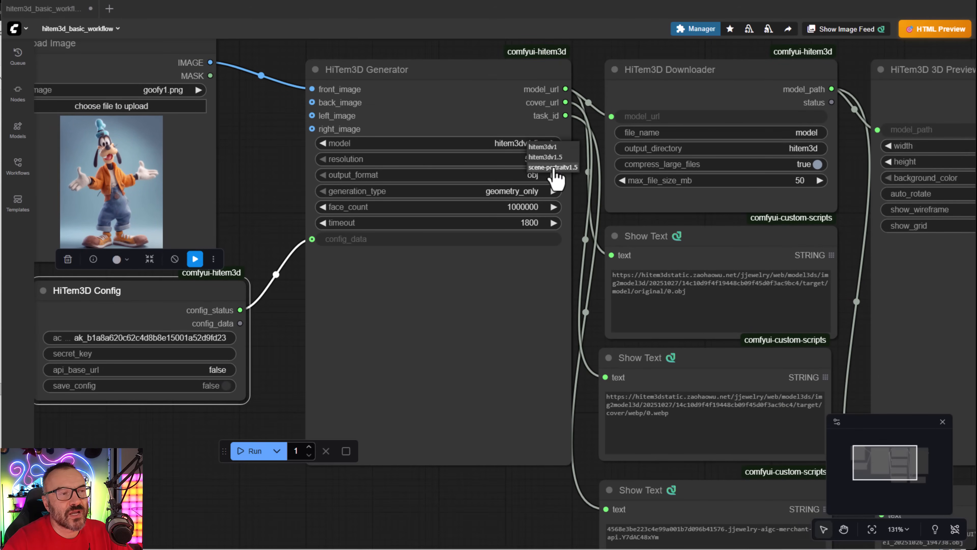
left_click(550, 158)
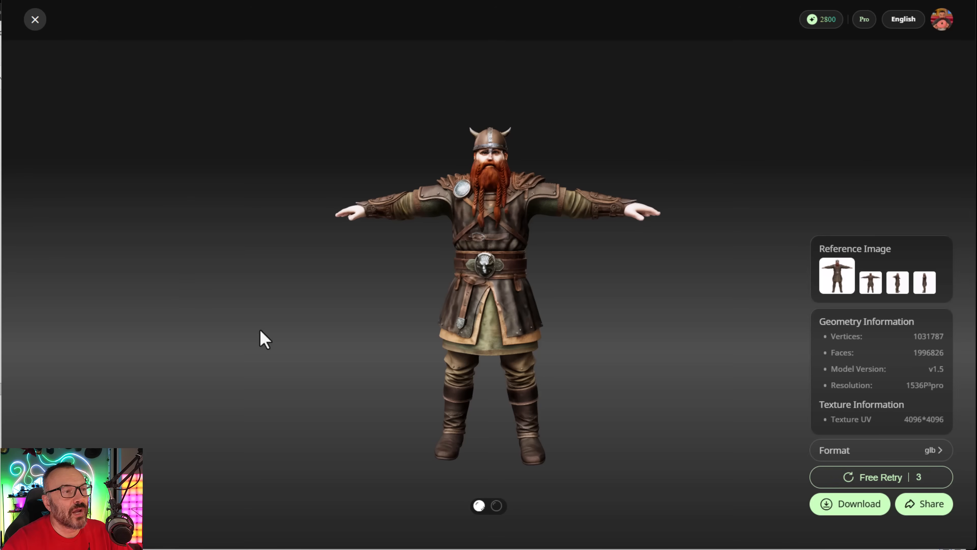
Switch to the Hitem3D website, close the viking model, and examine the Create page's version, resolution, multi-view and portrait options
left_click(35, 21)
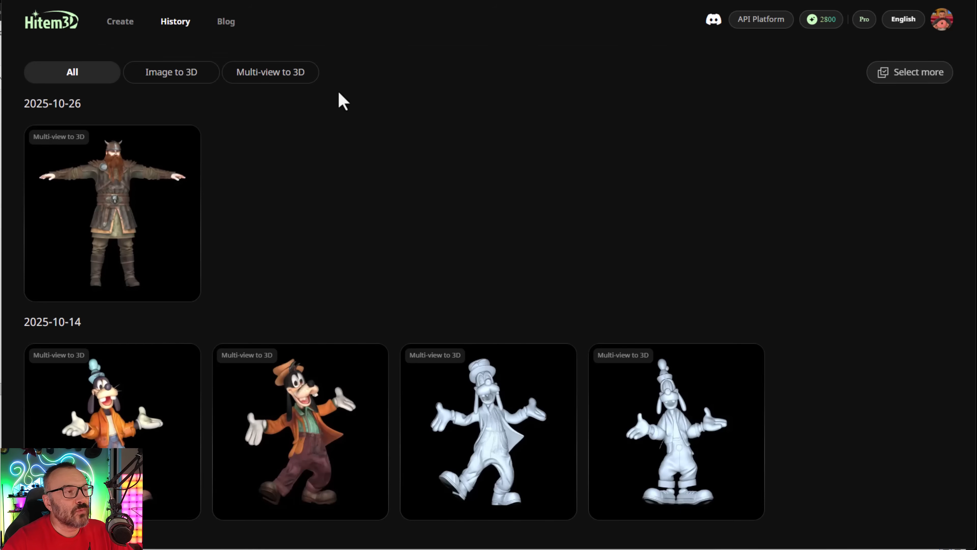
left_click(108, 24)
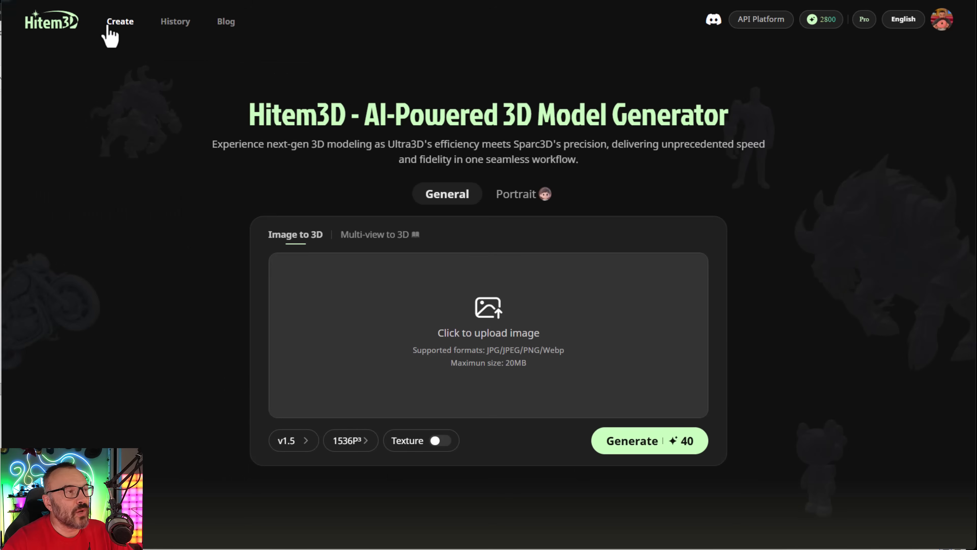
left_click(291, 439)
left_click(356, 440)
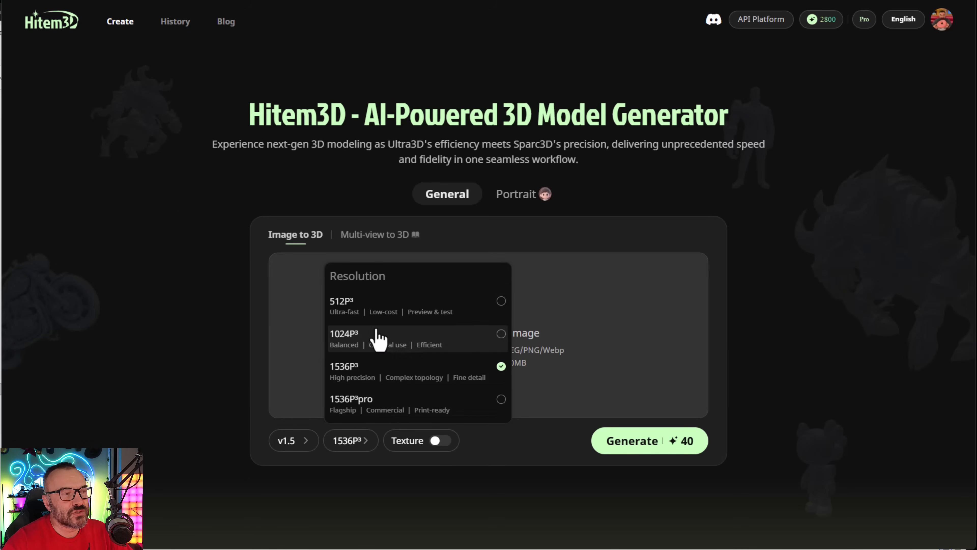
left_click(85, 363)
left_click(419, 236)
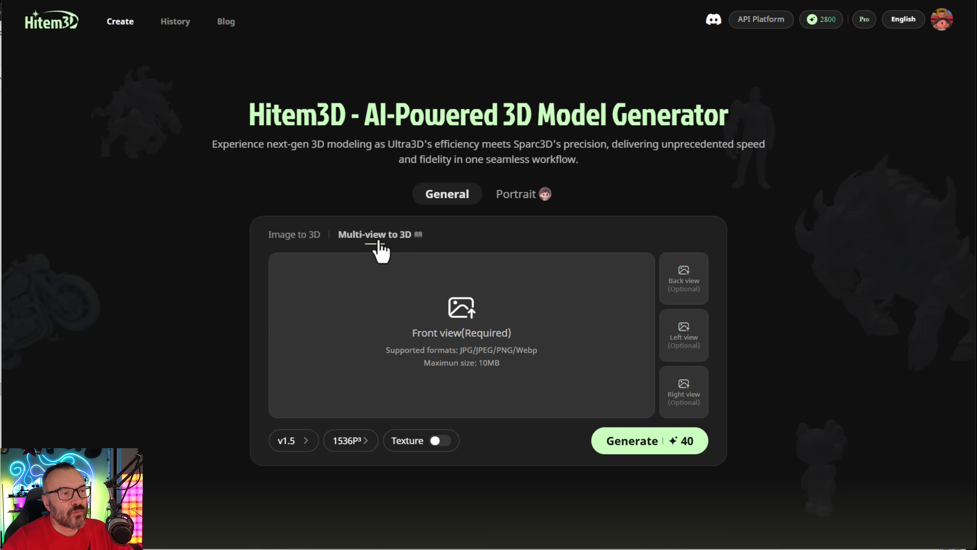
left_click(276, 235)
left_click(554, 200)
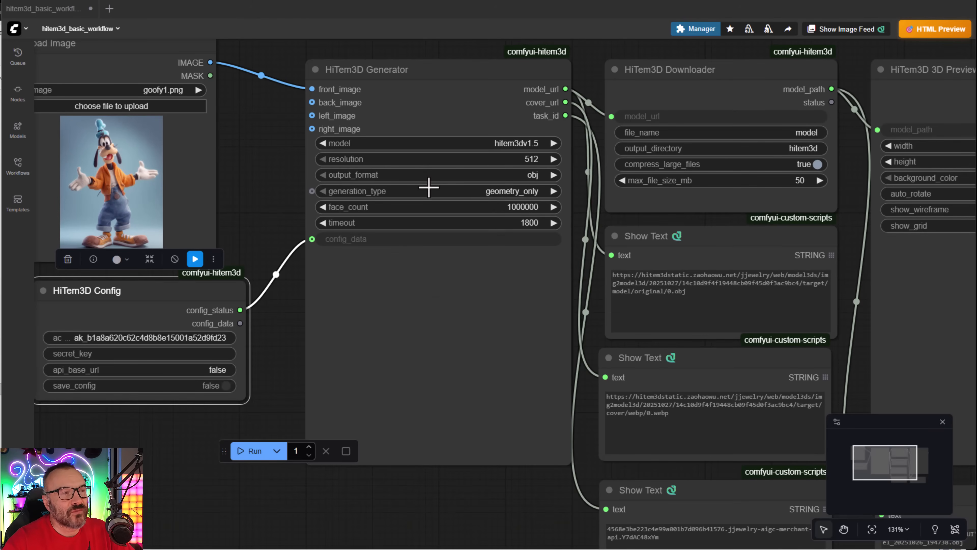
Review the HiTem3D Generator's model and resolution choices in ComfyUI, and select obj as output_format and geometry_only as generation_type
left_click(491, 145)
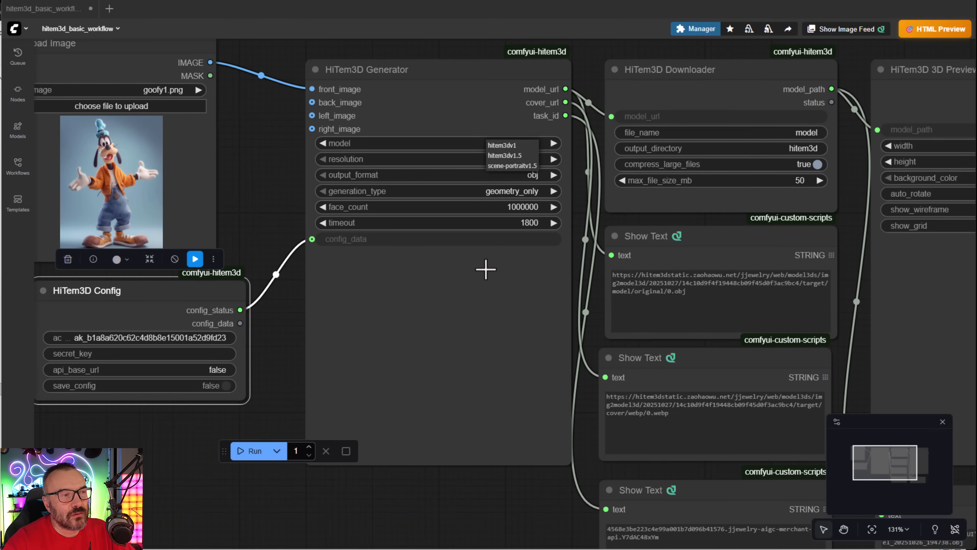
left_click(439, 160)
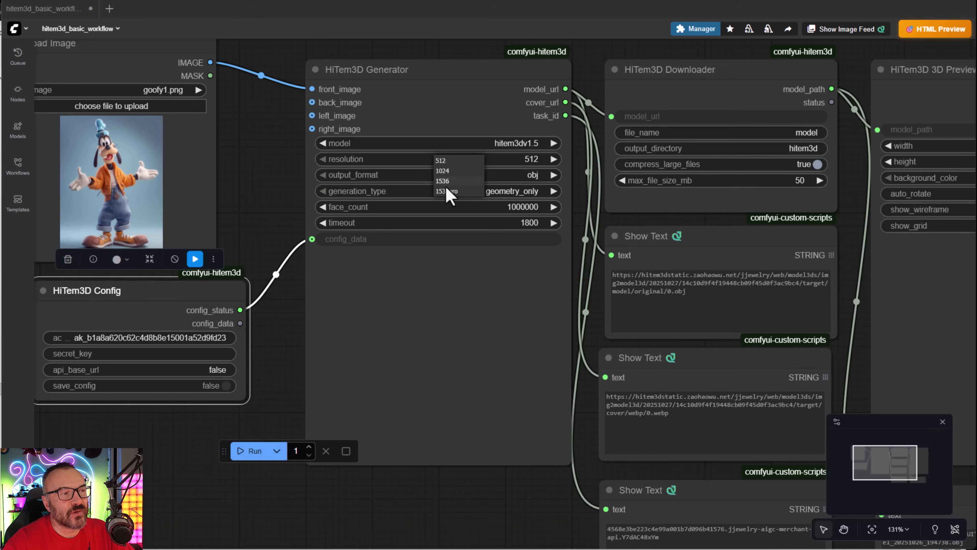
left_click(396, 175)
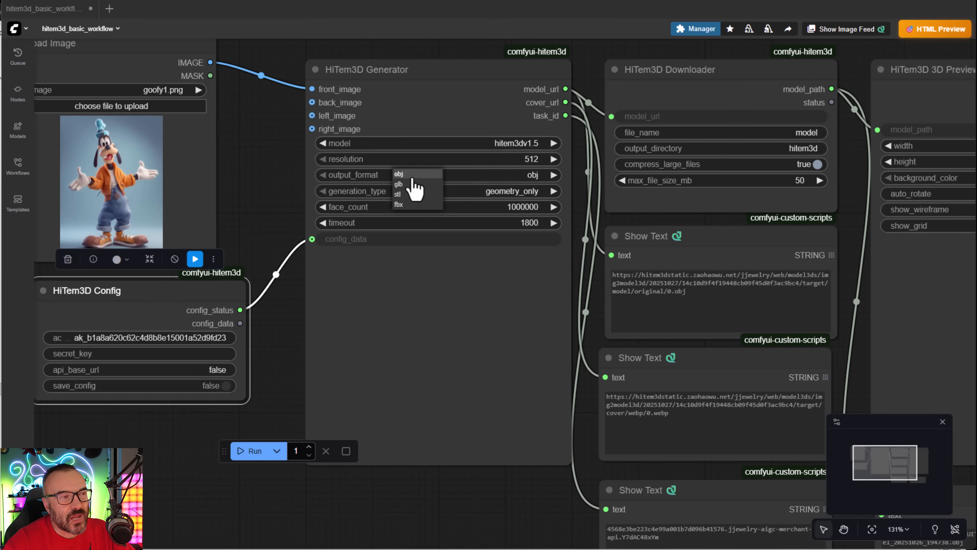
left_click(412, 174)
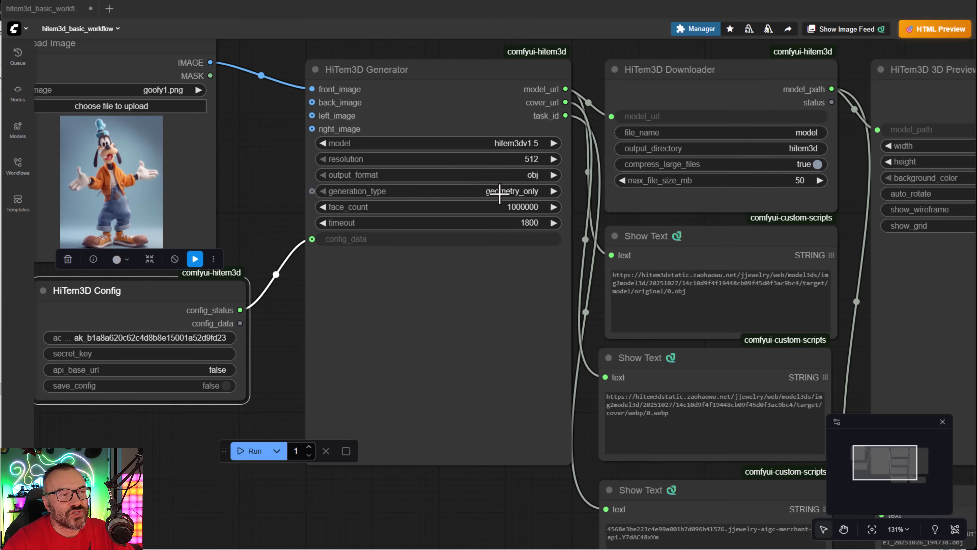
left_click(488, 194)
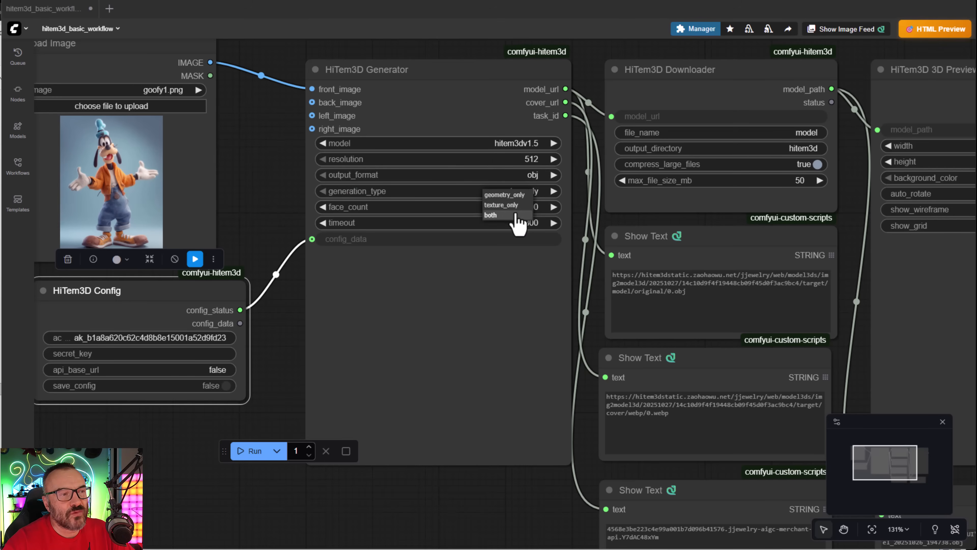
left_click(505, 194)
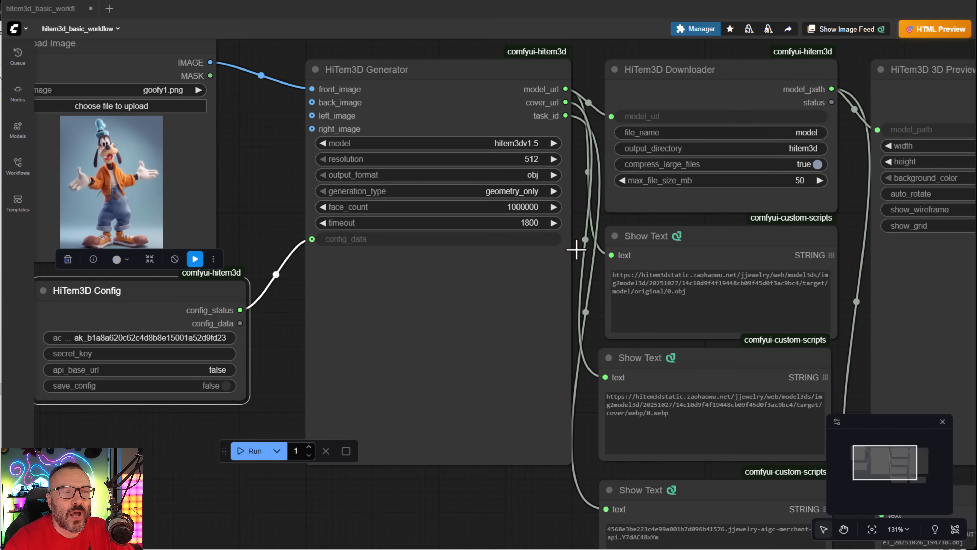
Look over the Downloader and 3D Preview nodes, and open demo_large_file_50_mb.html from output\hitem3d in File Explorer
left_click_drag(577, 249, 290, 248)
scroll(364, 232, "down", 2)
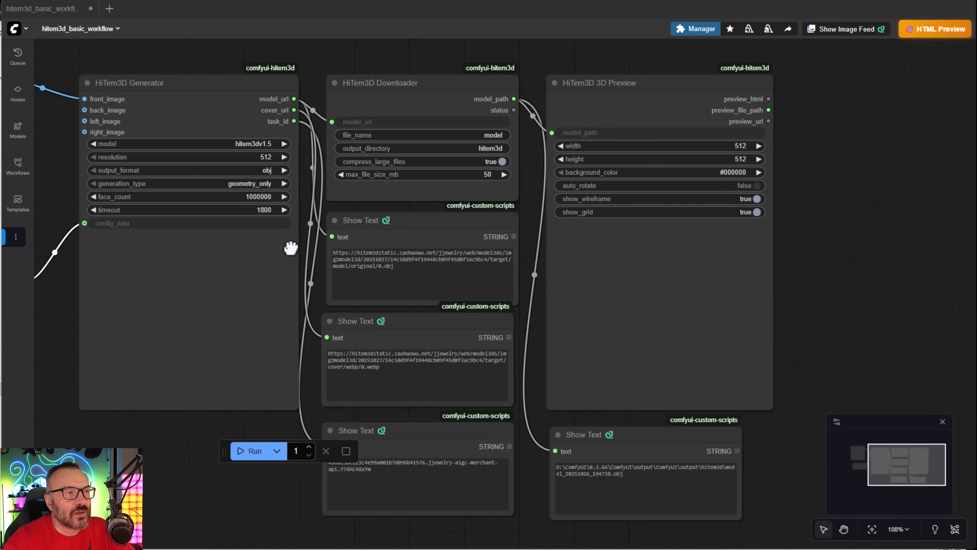
scroll(291, 249, "up", 2)
left_click_drag(573, 70, 618, 129)
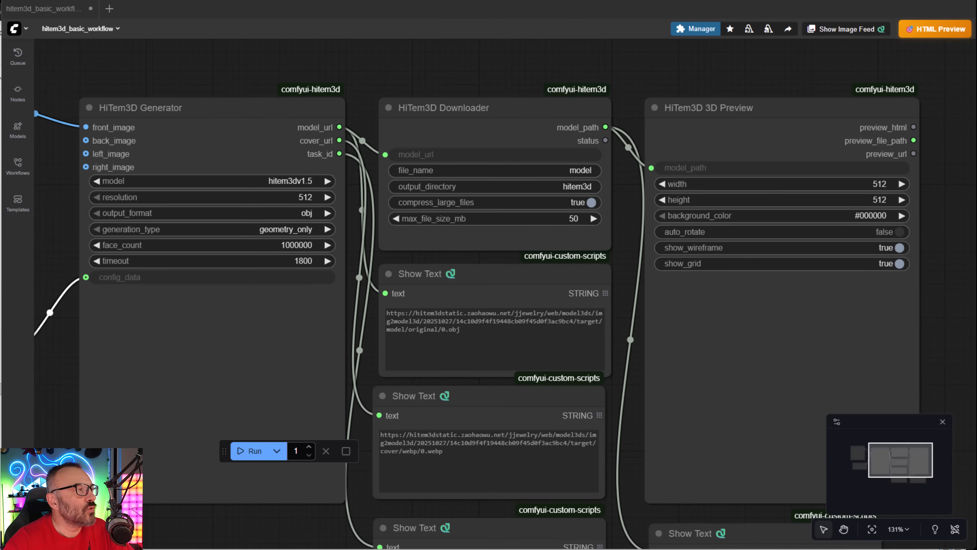
left_click(1, 192)
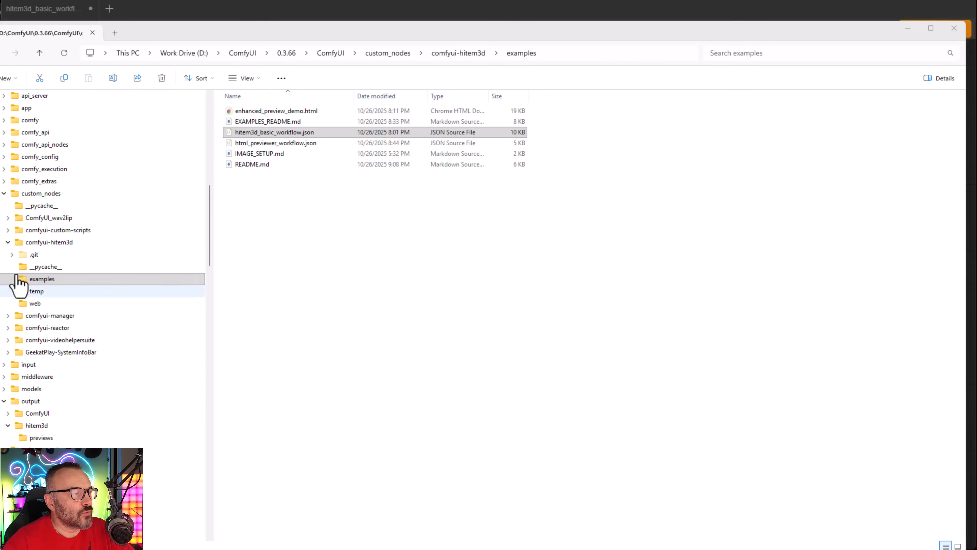
left_click(30, 401)
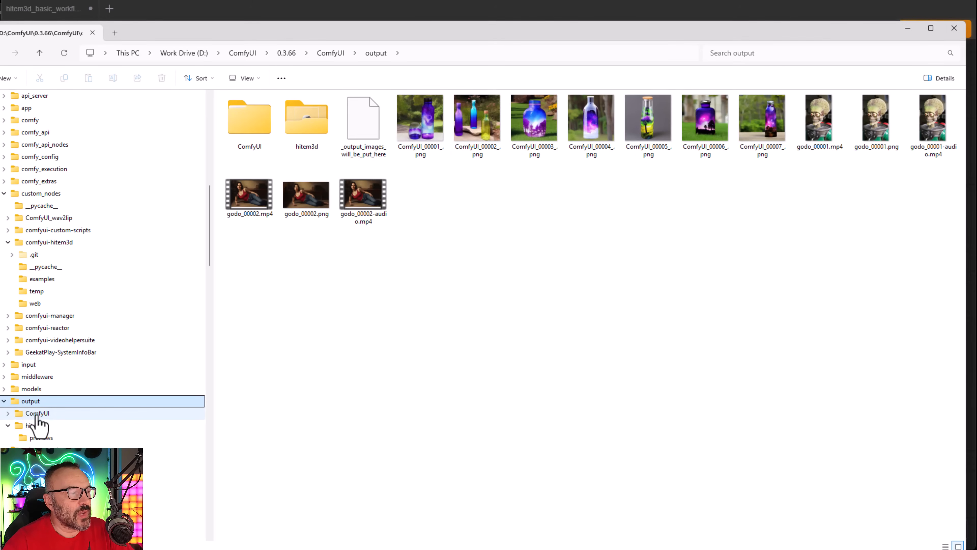
left_click(33, 428)
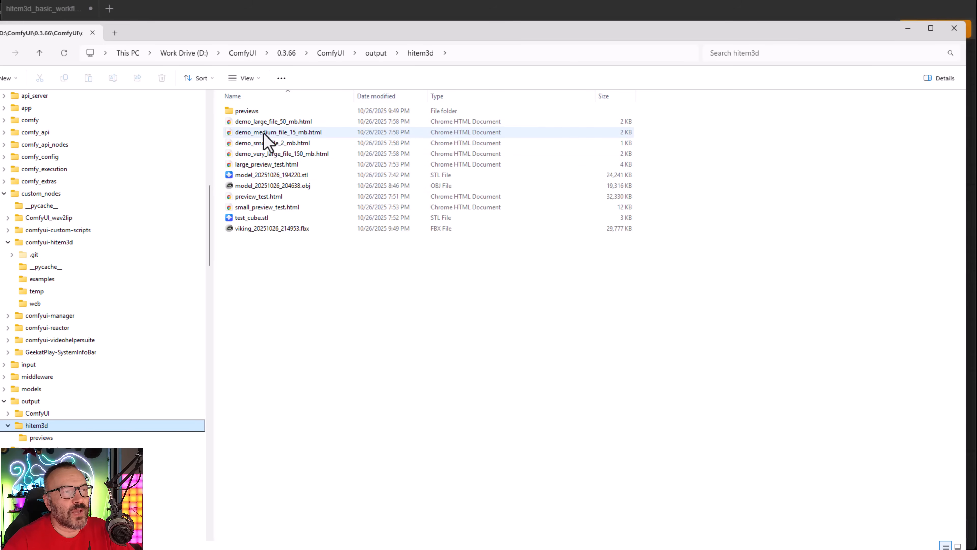
double_click(251, 124)
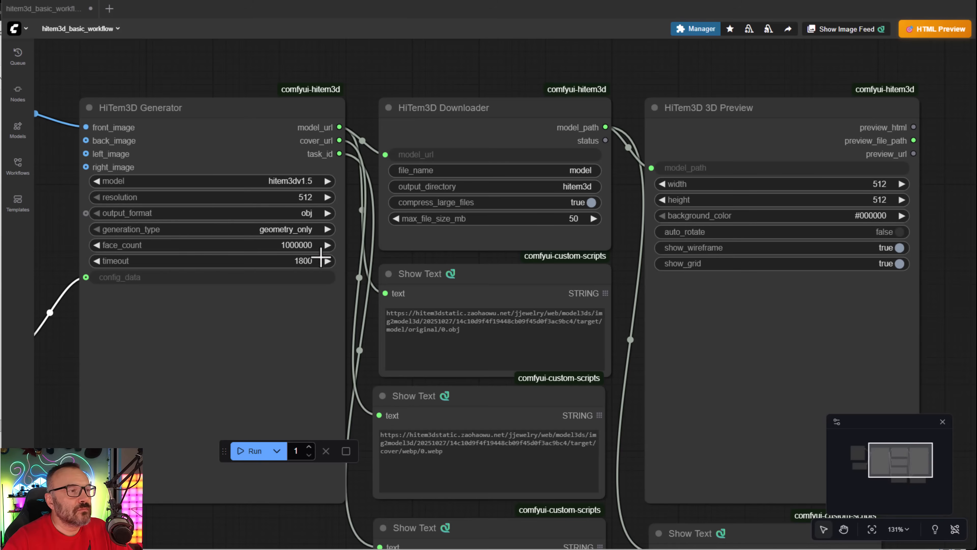
Set max_file_size_mb in the HiTem3D Downloader node to 150
left_click_drag(647, 306, 631, 287)
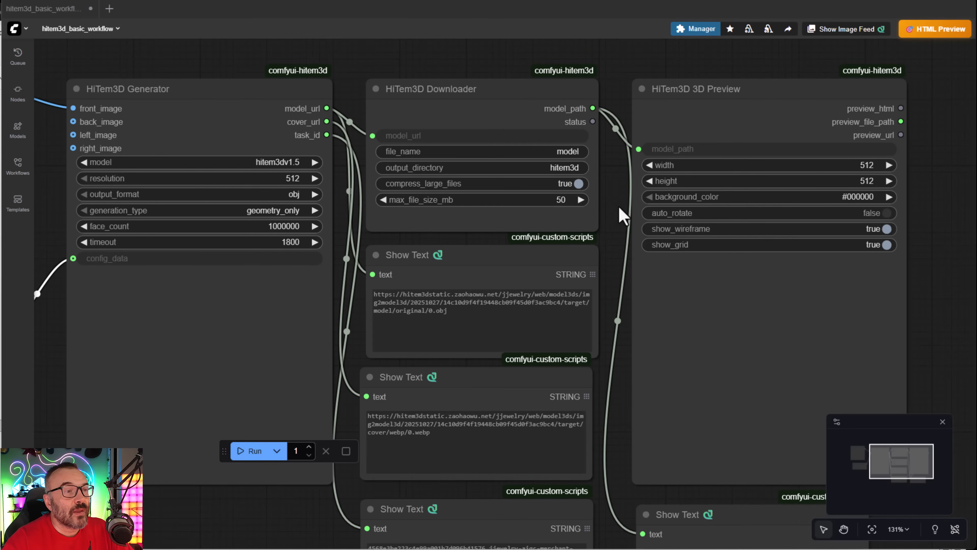
left_click(502, 199)
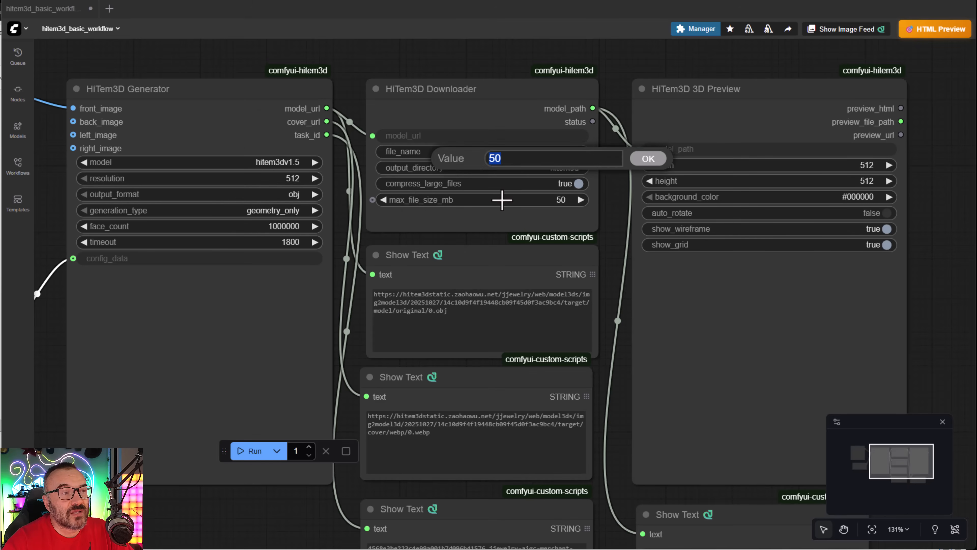
type("1")
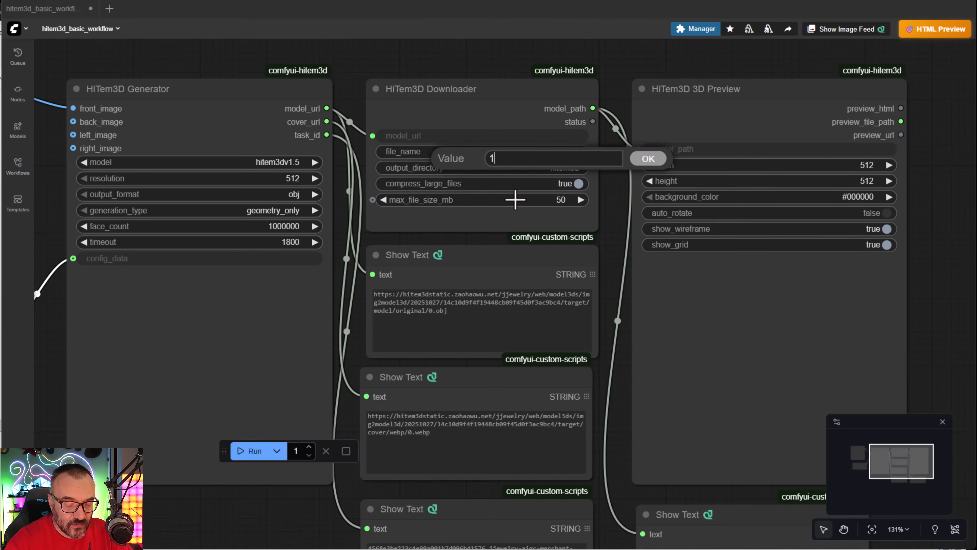
key("Return")
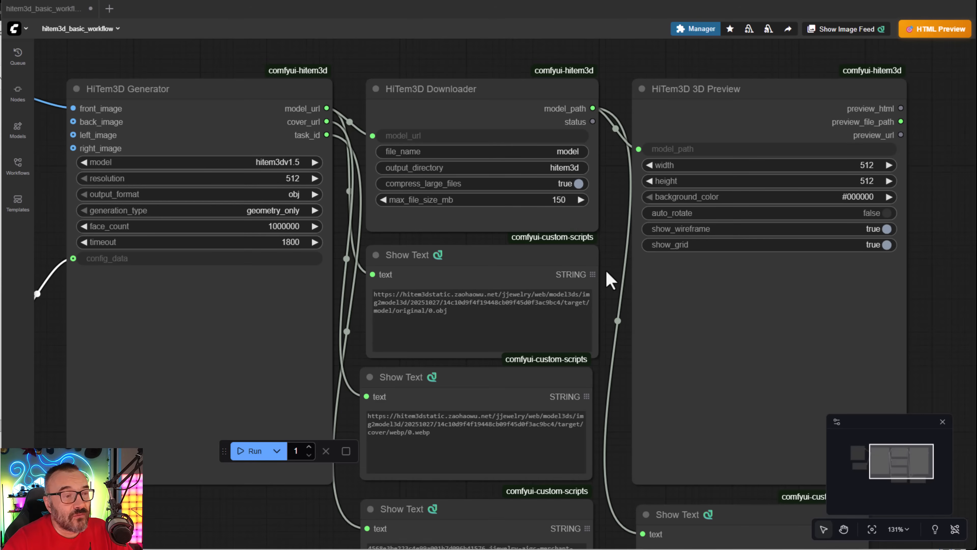
Examine the Show Text nodes that receive the generator's URLs, the task ID and the downloader's model path
left_click_drag(613, 277, 618, 181)
scroll(618, 181, "up", 1)
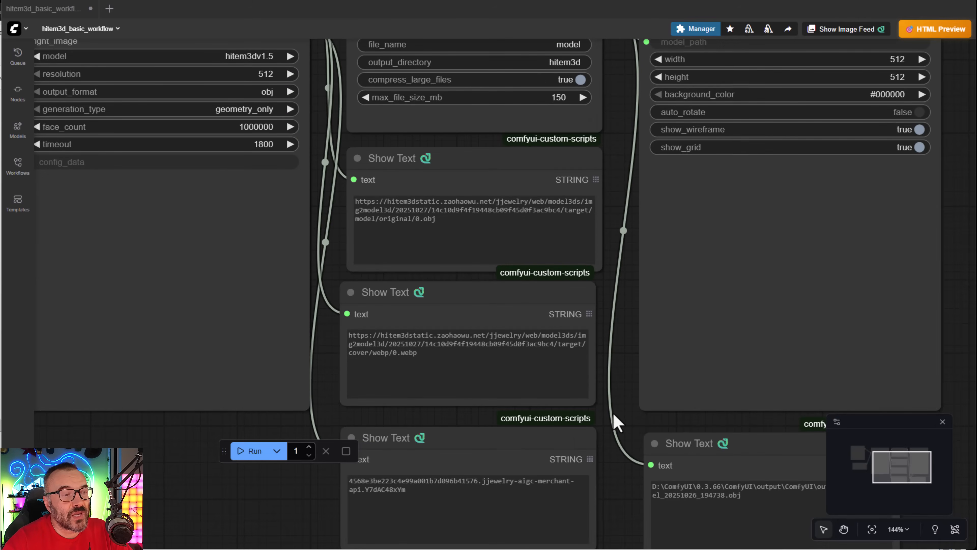
left_click_drag(617, 421, 653, 352)
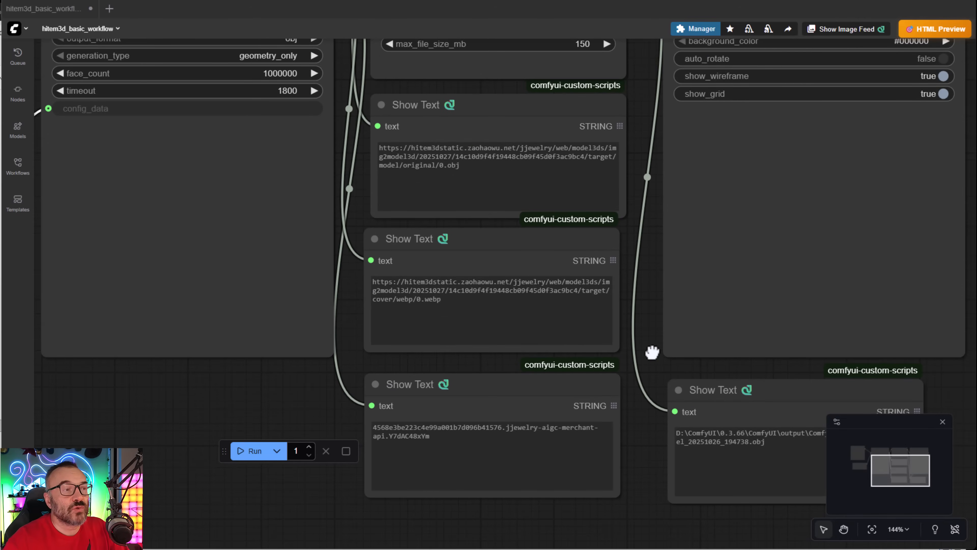
Examine the generated model's URL in its Show Text node, and consult the Hitem3D console's credits and Usage Query pages
triple_click(470, 173)
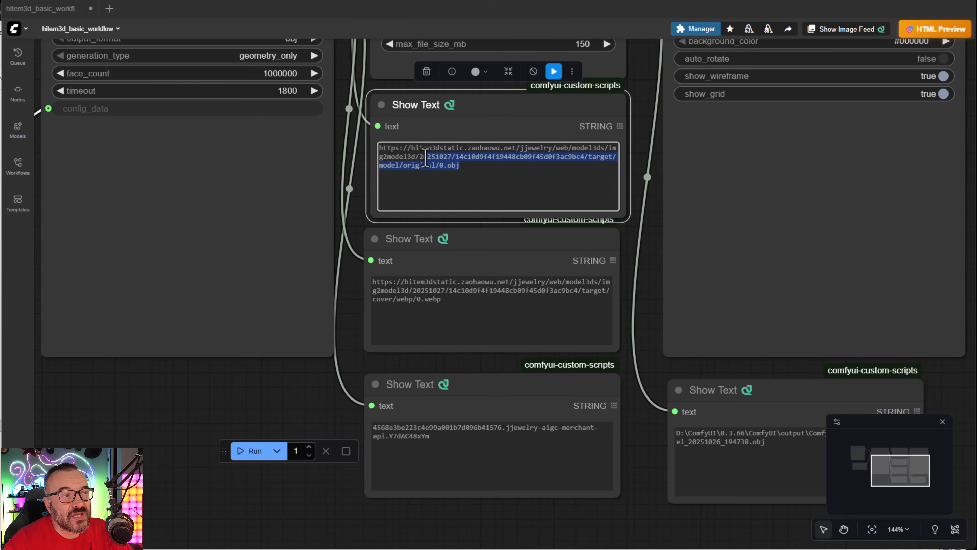
left_click(496, 173)
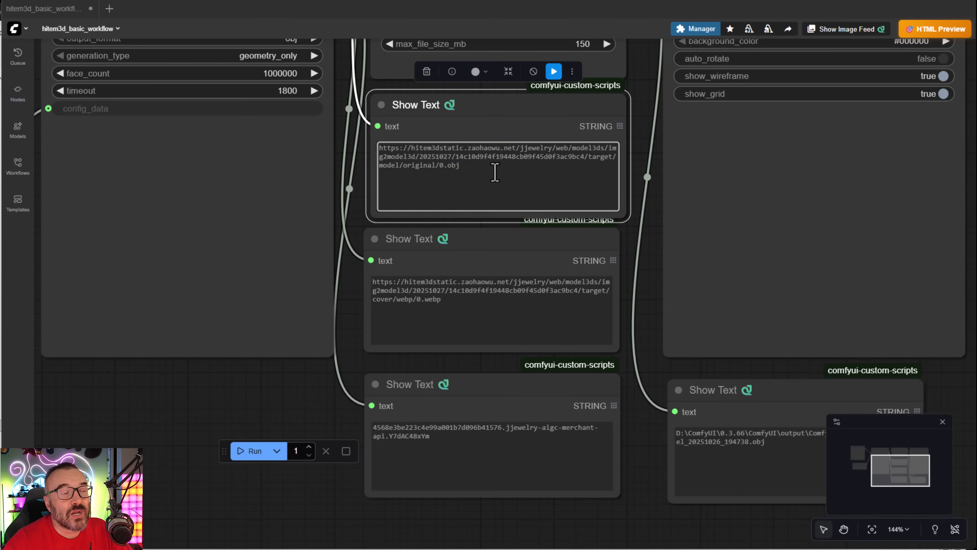
triple_click(455, 166)
left_click(532, 178)
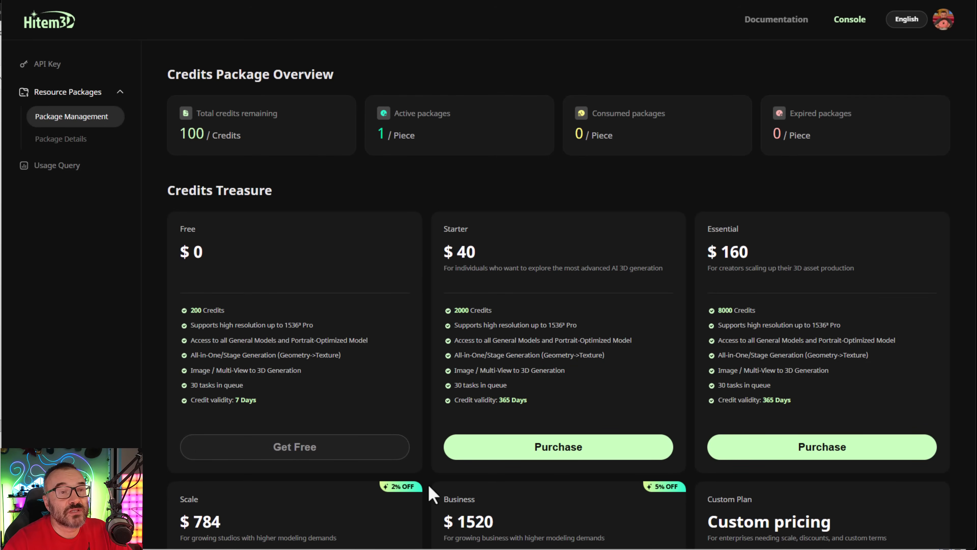
left_click(59, 167)
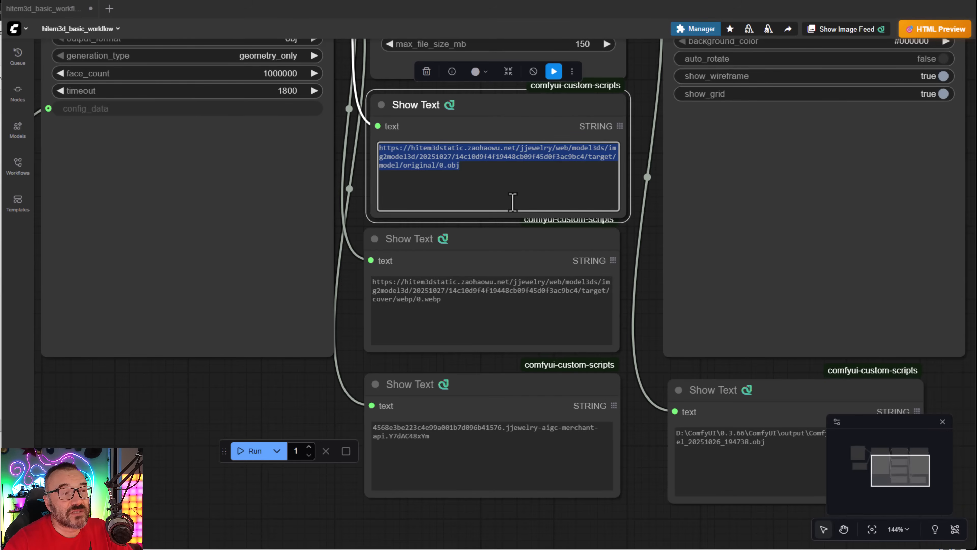
left_click(506, 167)
key("ctrl+a")
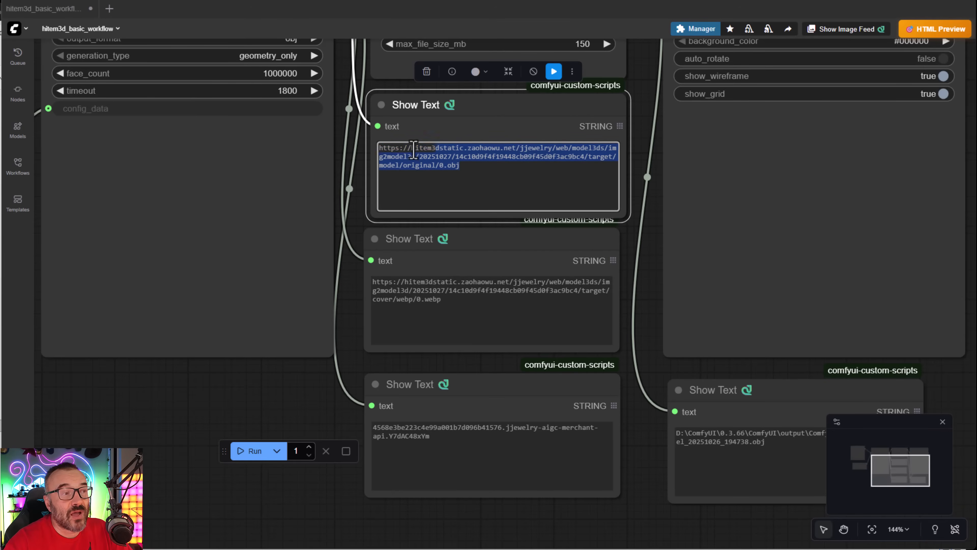
left_click(515, 176)
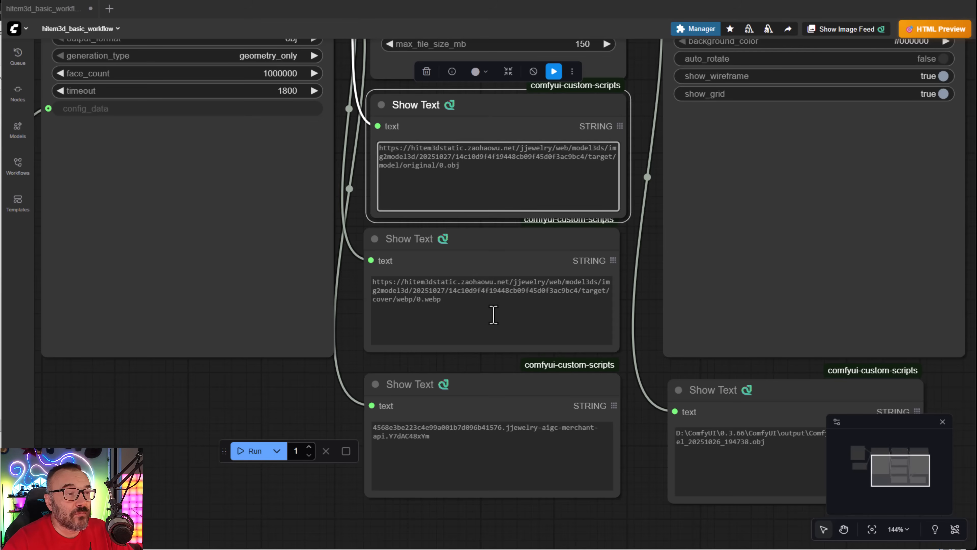
Examine the cover image URL and the task ID in their Show Text nodes
left_click(495, 303)
key("ctrl+a")
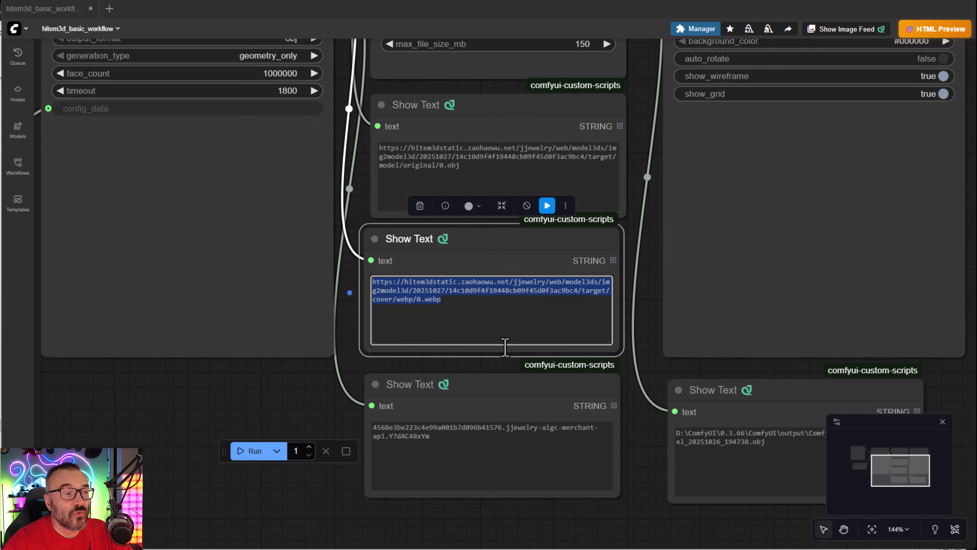
scroll(521, 362, "down", 1)
left_click(465, 433)
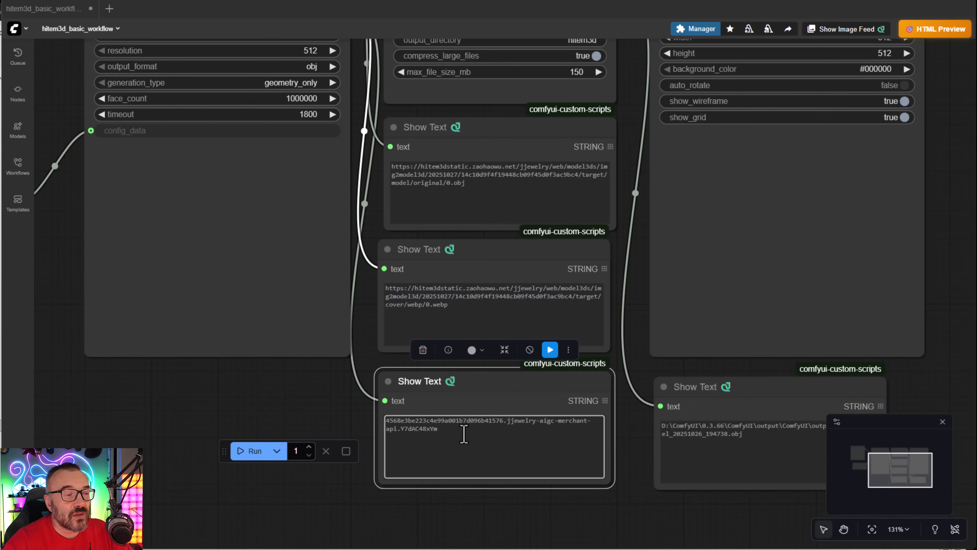
key("ctrl+a")
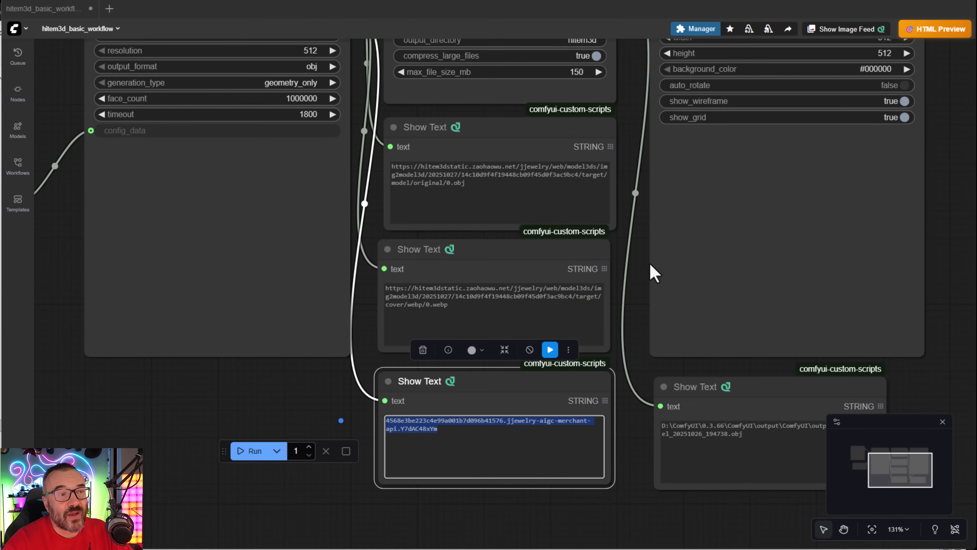
Shift the model-path Show Text node slightly further right beneath the HiTem3D 3D Preview node
left_click_drag(633, 272, 458, 356)
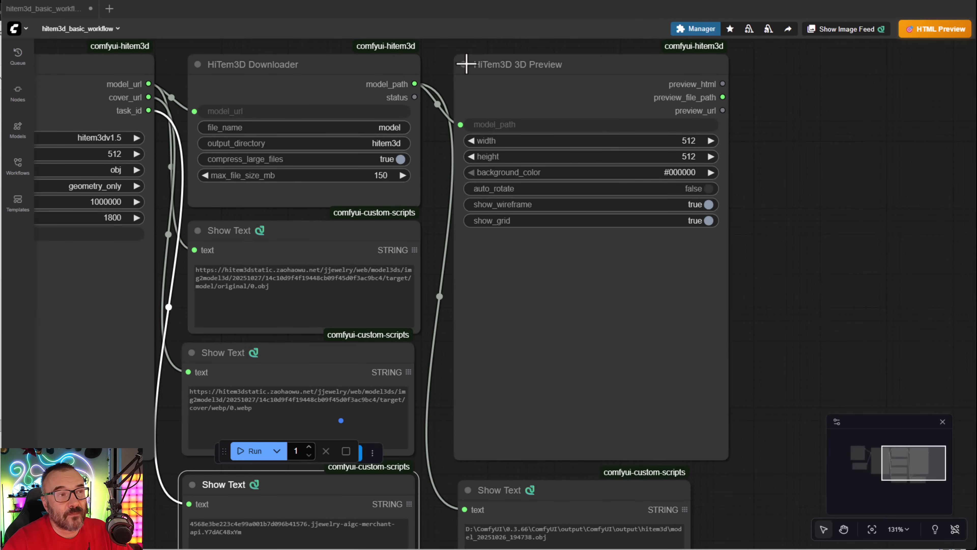
left_click_drag(746, 349, 746, 229)
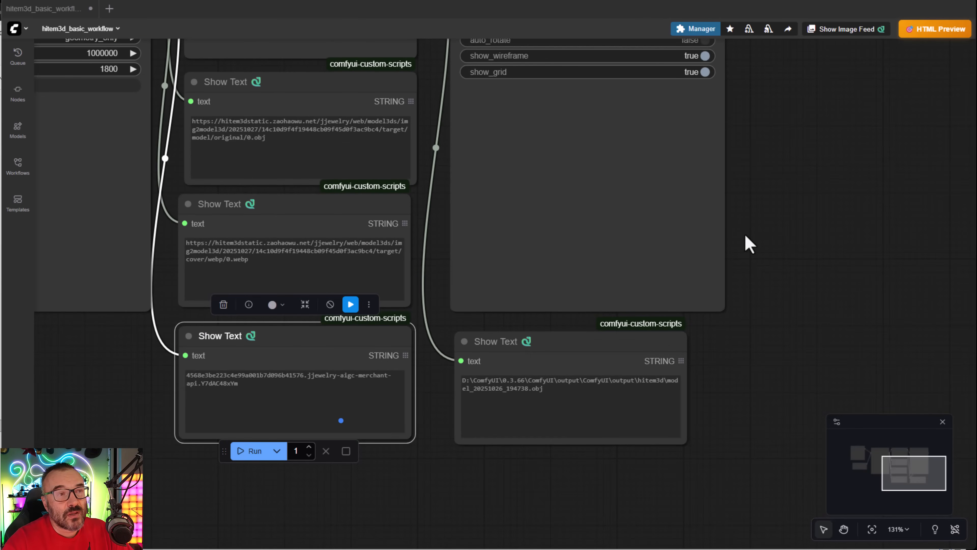
left_click_drag(762, 146, 785, 237)
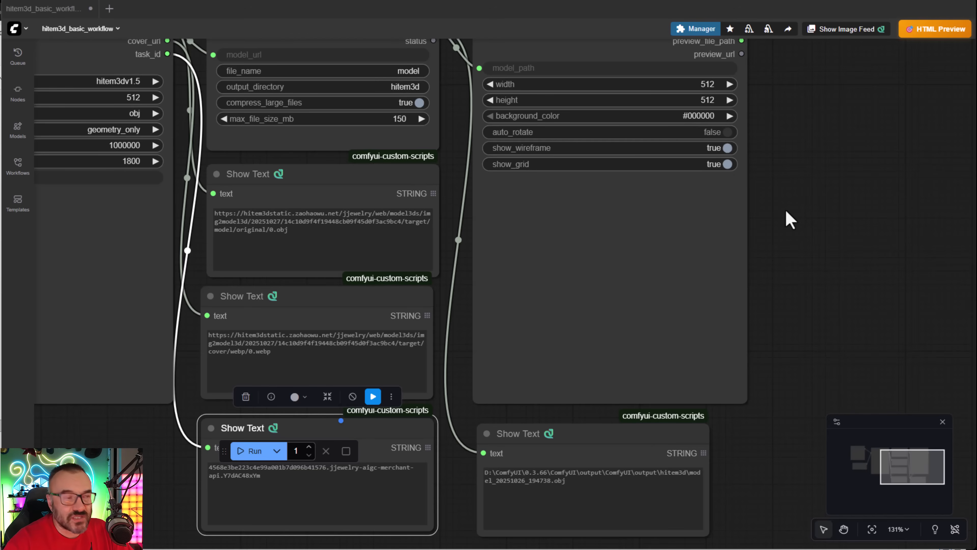
scroll(781, 219, "down", 3)
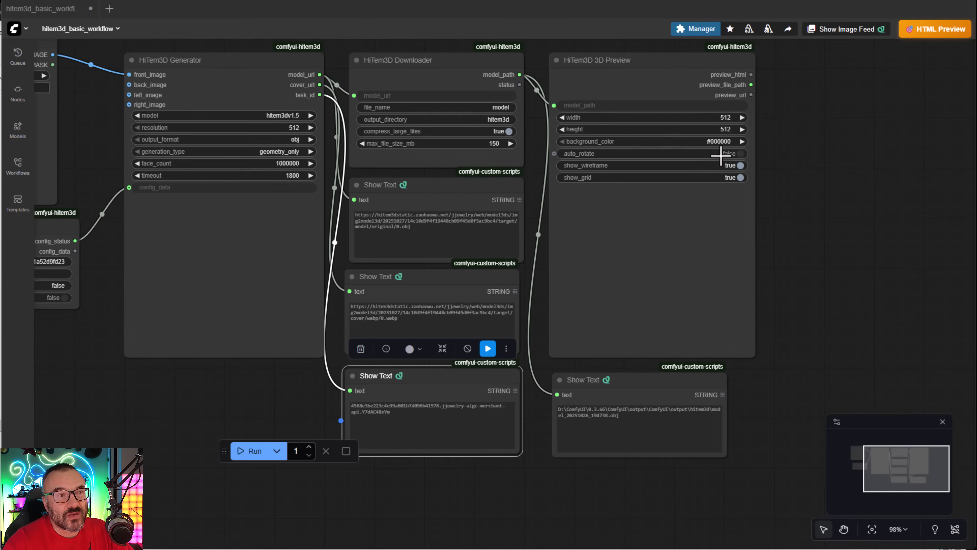
left_click_drag(674, 380, 694, 378)
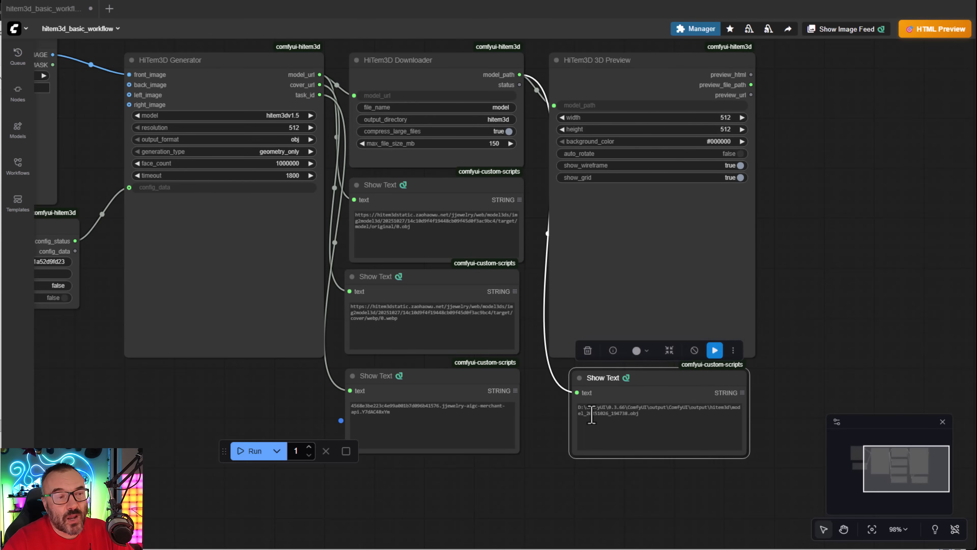
Examine the saved OBJ file's full path in the Show Text node below the 3D Preview node
scroll(659, 439, "up", 4)
scroll(659, 439, "up", 4)
left_click_drag(635, 390, 479, 370)
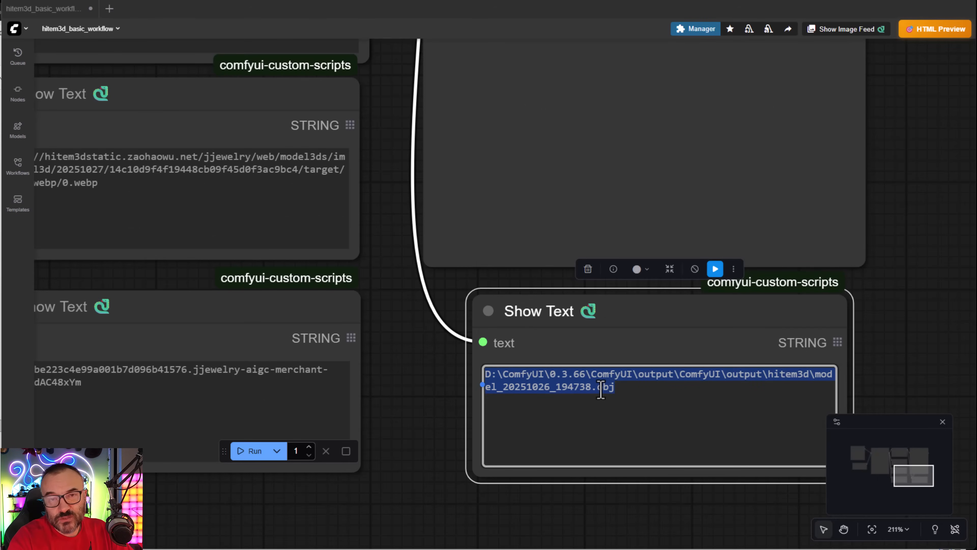
left_click(677, 392)
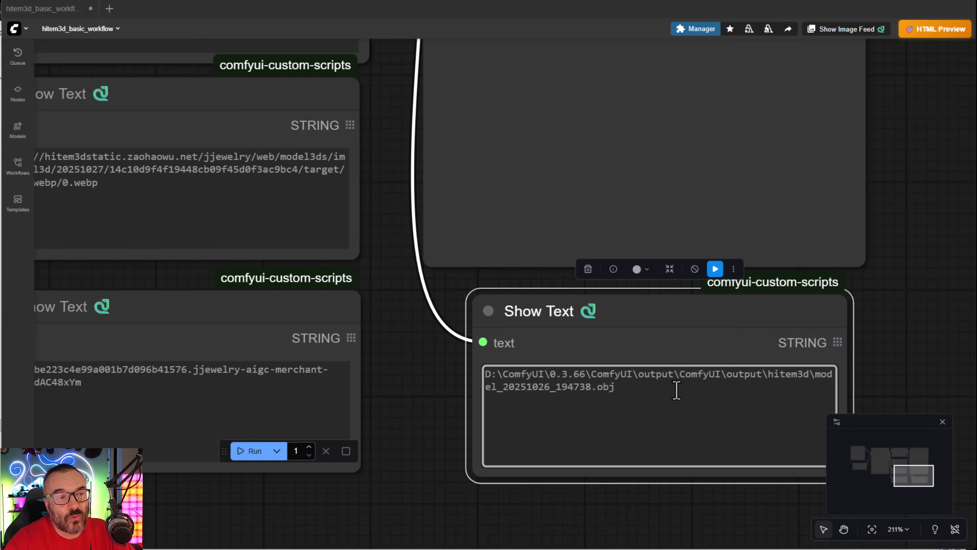
left_click_drag(594, 384, 404, 358)
scroll(653, 416, "down", 10)
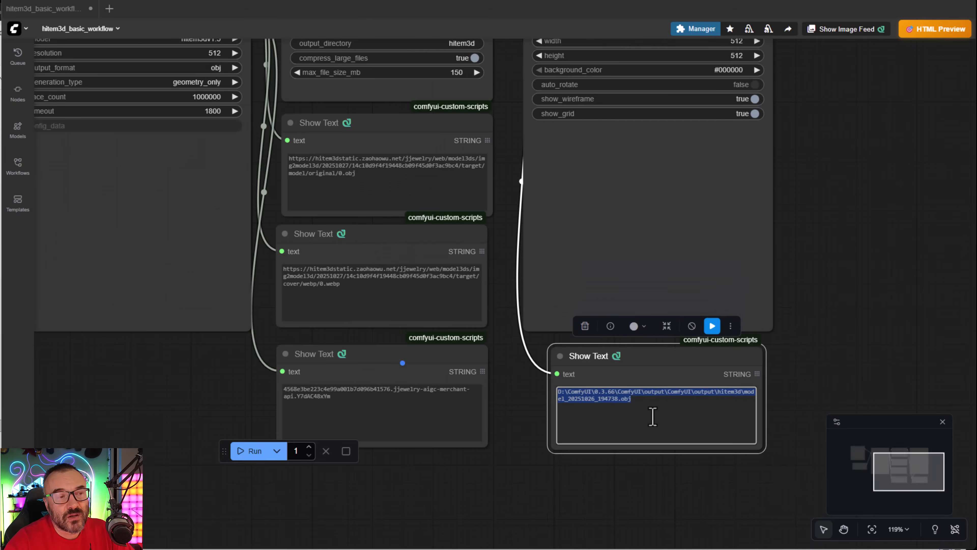
Run the workflow for the goofy1.png image and check the generation task's progress in the command console
left_click_drag(562, 308, 746, 331)
scroll(747, 331, "up", 1)
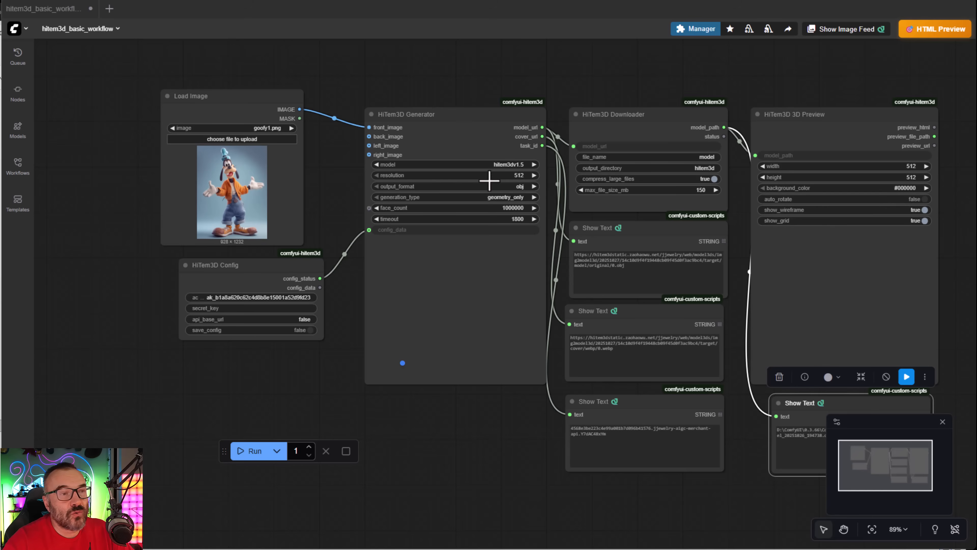
left_click(247, 451)
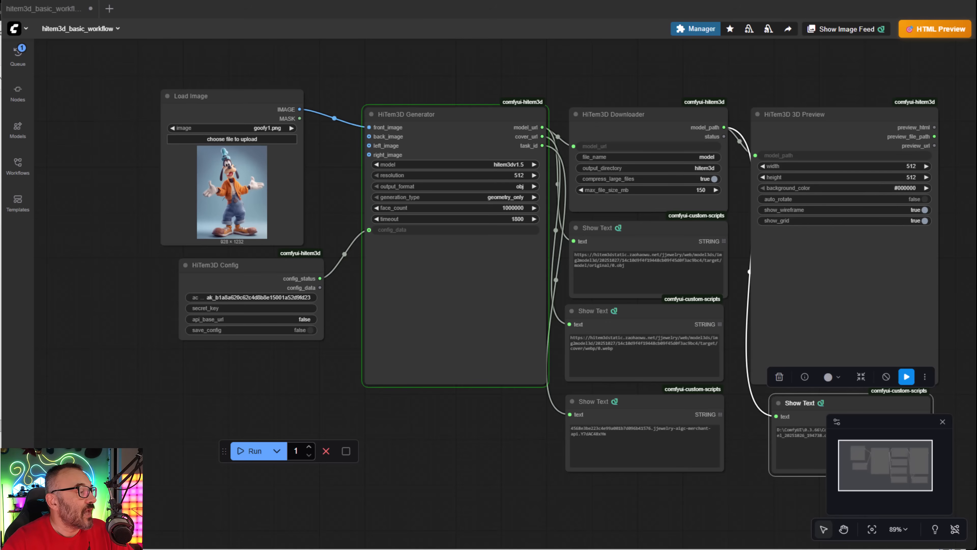
left_click_drag(1, 221, 485, 124)
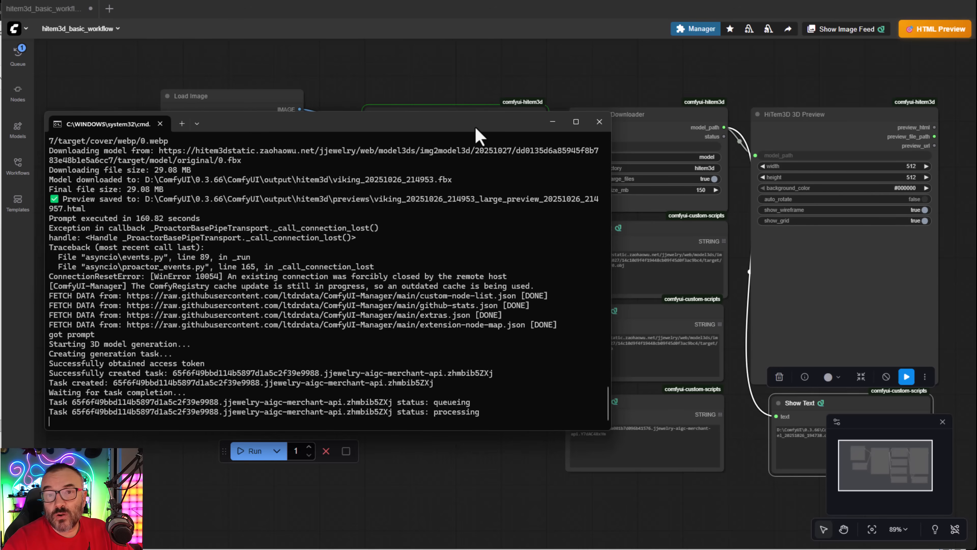
left_click_drag(476, 128, 464, 549)
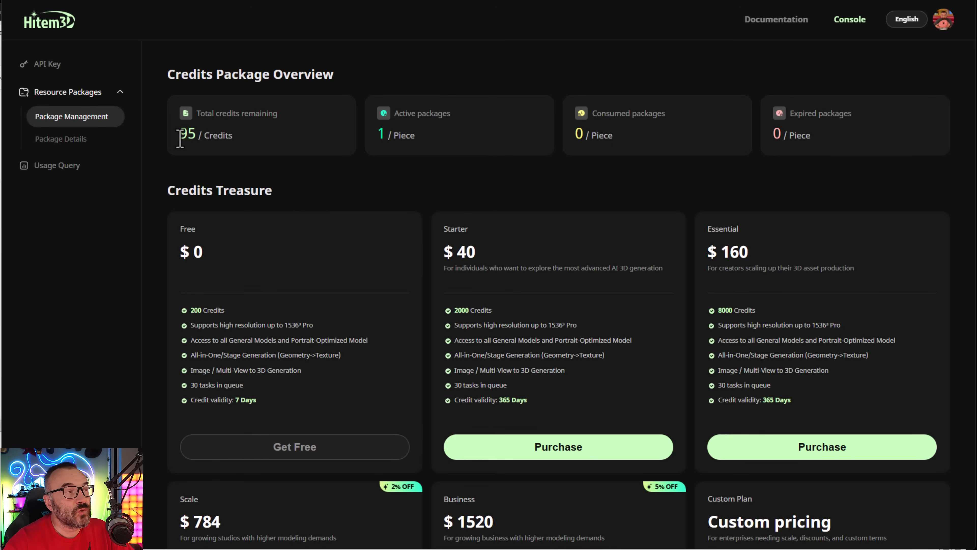
Check the remaining credits and active packages in the Hitem3D console's Package Management overview
left_click_drag(180, 134, 195, 137)
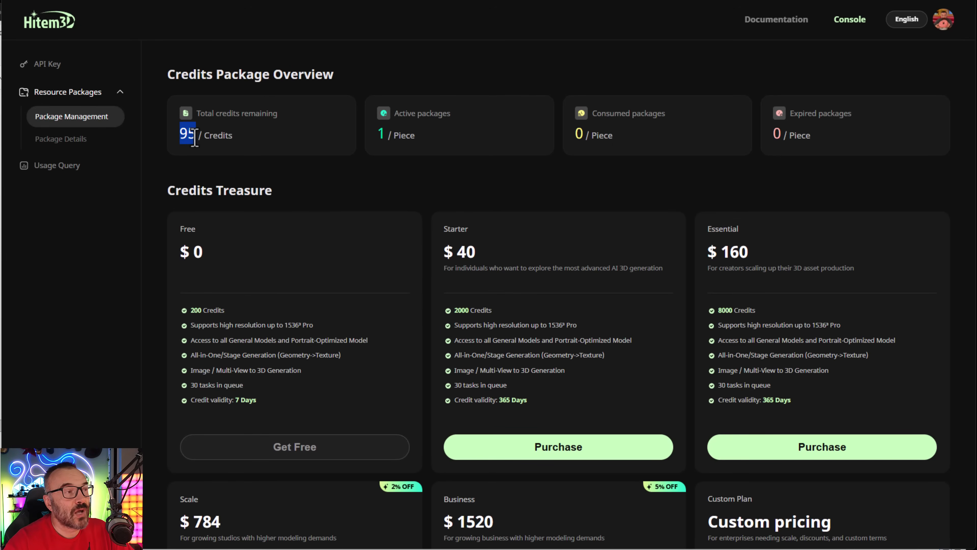
left_click(249, 150)
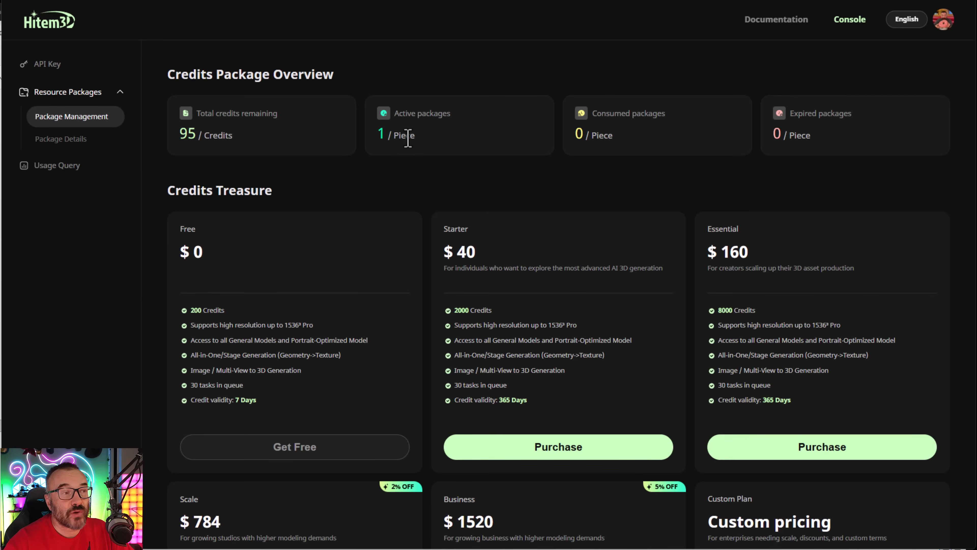
left_click_drag(448, 140, 377, 141)
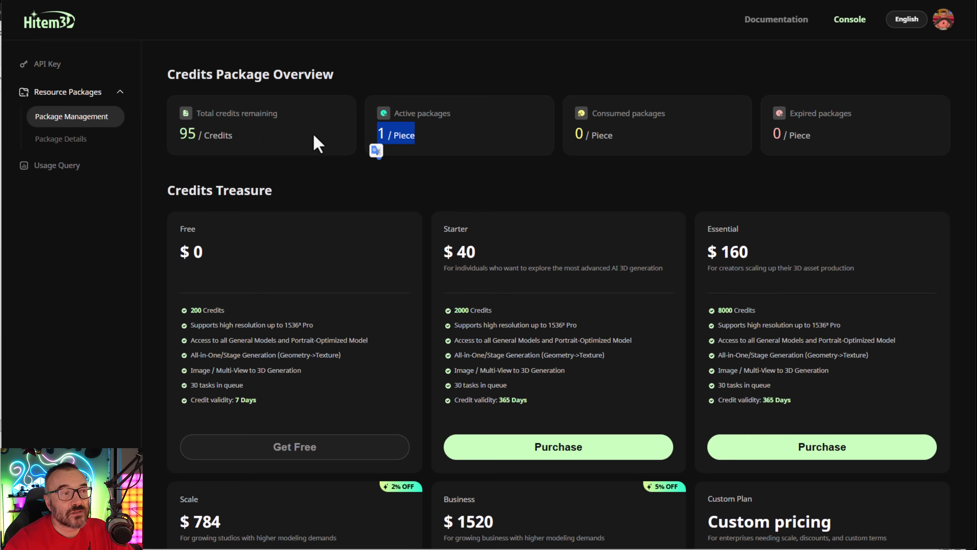
left_click(372, 137)
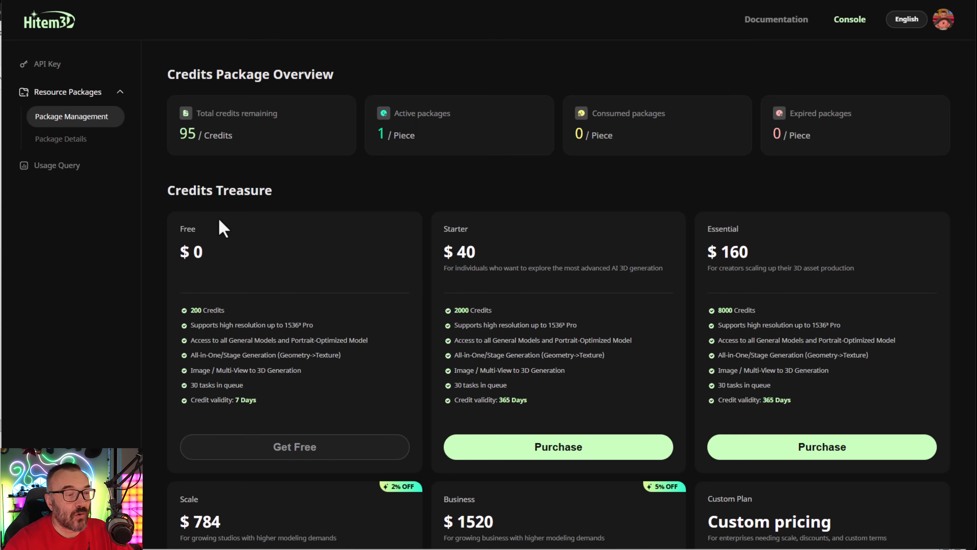
Review the command console's log of the finished generation, including the URLs, download location and execution time
left_click_drag(429, 548, 511, 148)
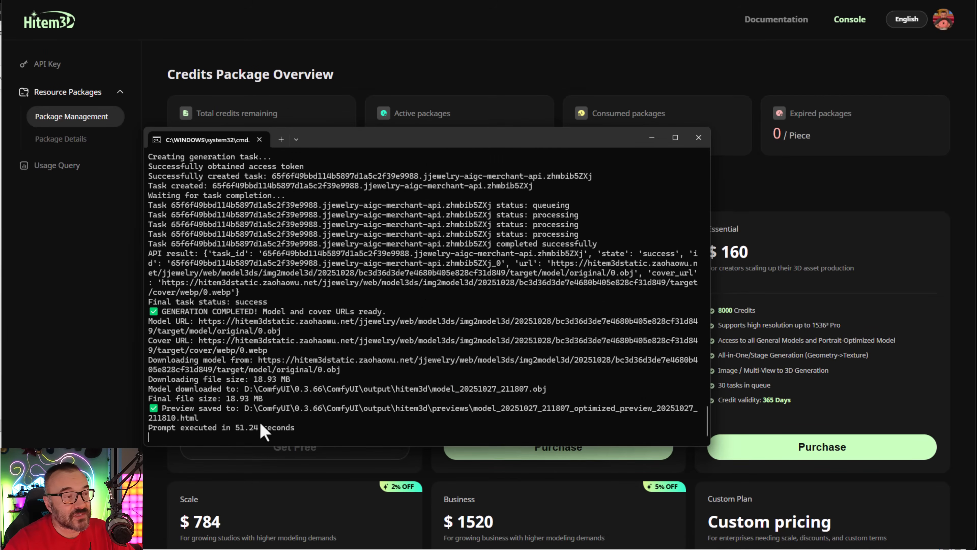
left_click_drag(327, 431, 149, 295)
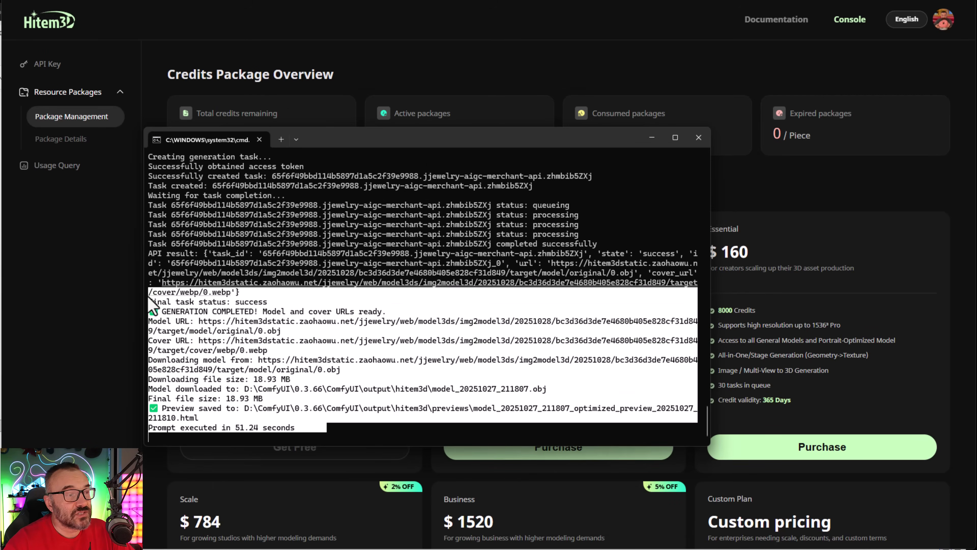
left_click(427, 353)
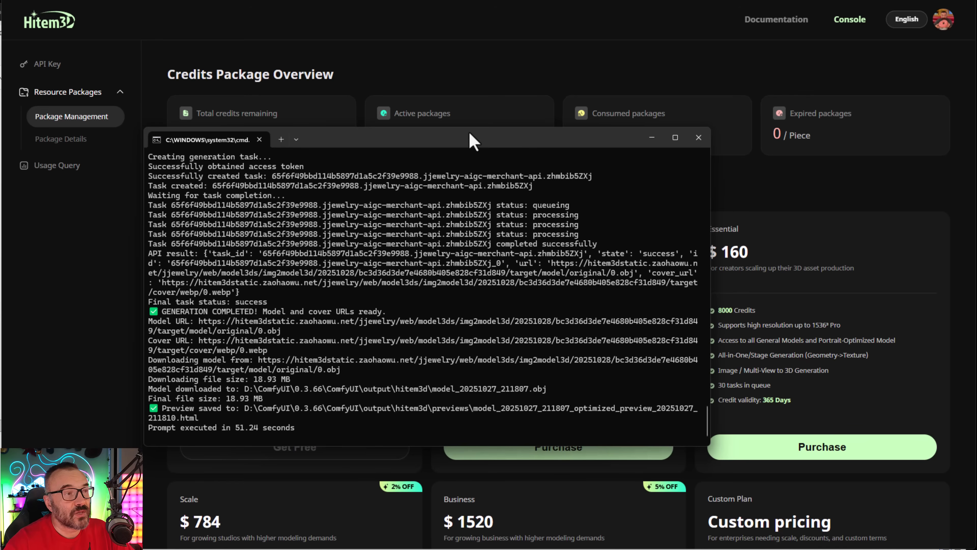
left_click_drag(468, 141, 477, 549)
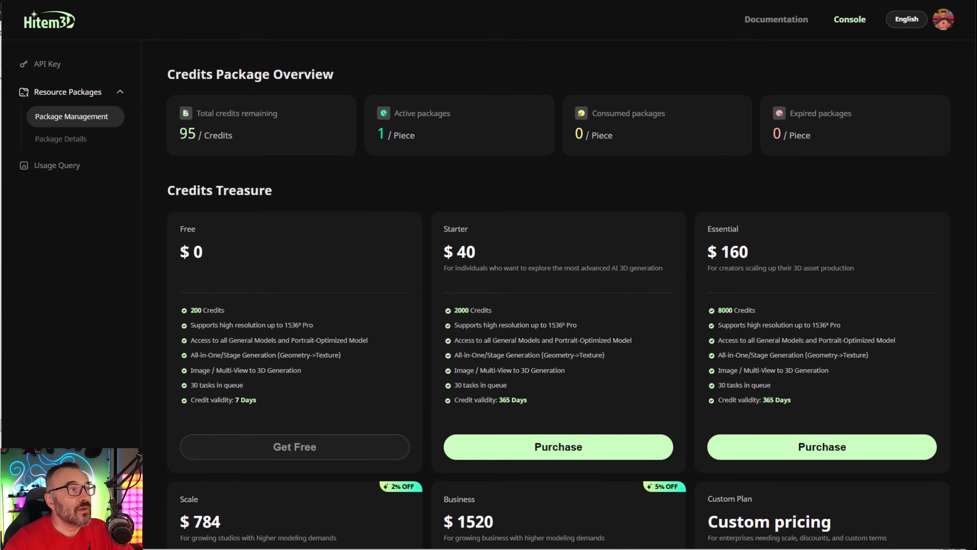
Return to the ComfyUI workflow and highlight the new OBJ file's path in the model-path Show Text node
left_click(162, 1)
left_click_drag(517, 455, 306, 415)
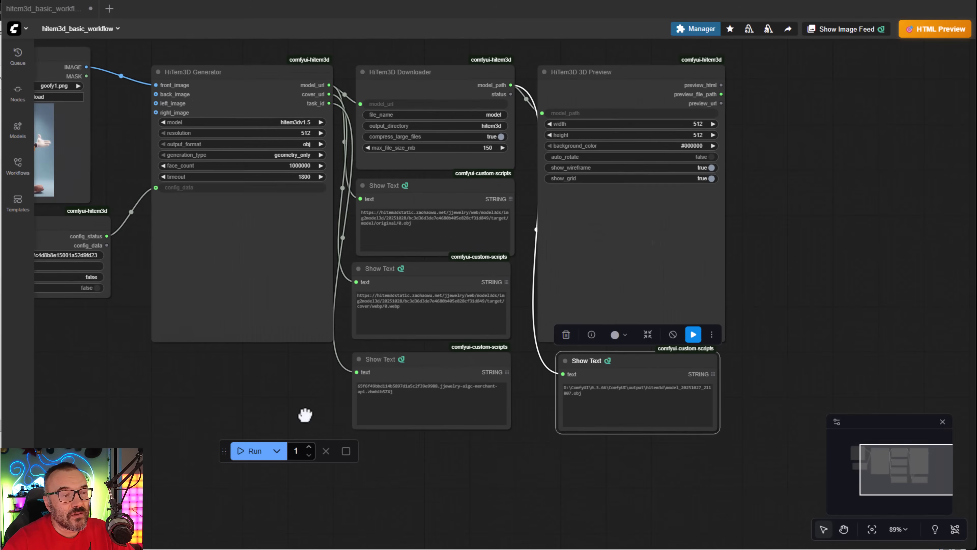
scroll(438, 221, "up", 3)
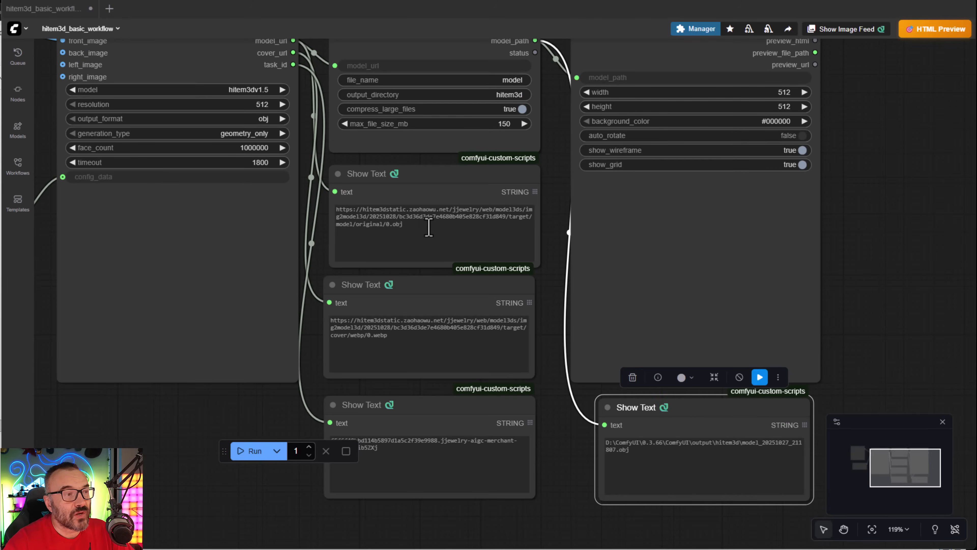
left_click_drag(694, 451, 627, 446)
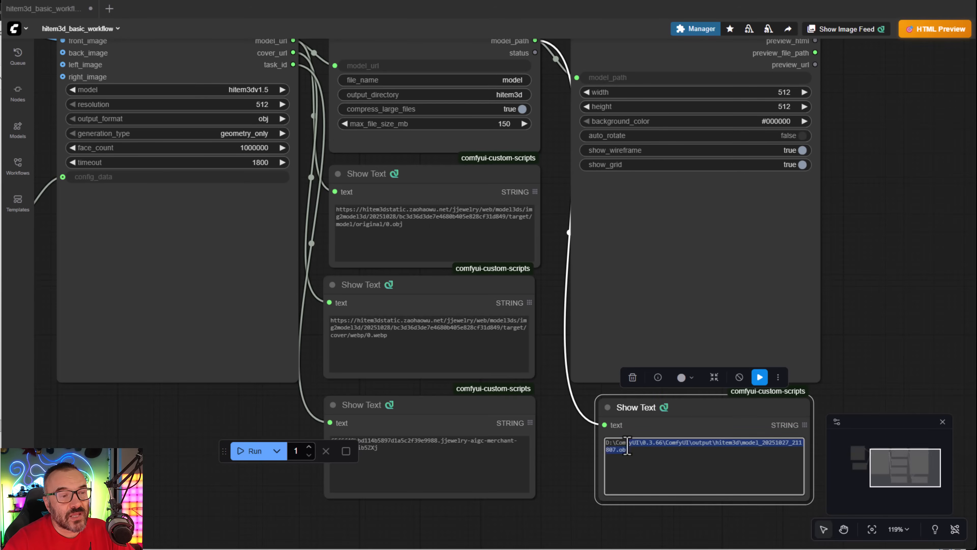
key("ctrl+a")
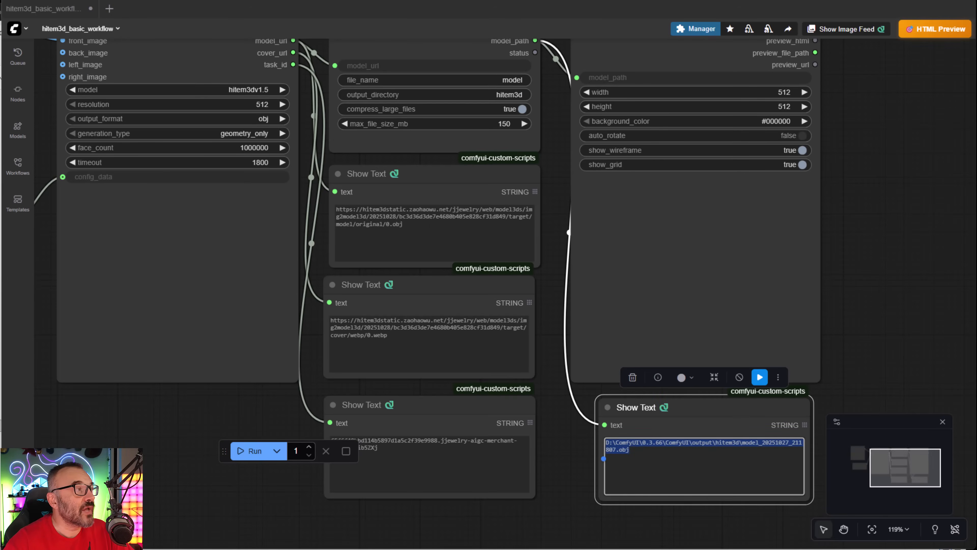
Switch to File Explorer and open model_20251027_211807.obj from the output\hitem3d folder in MeshLab
key("alt+Tab")
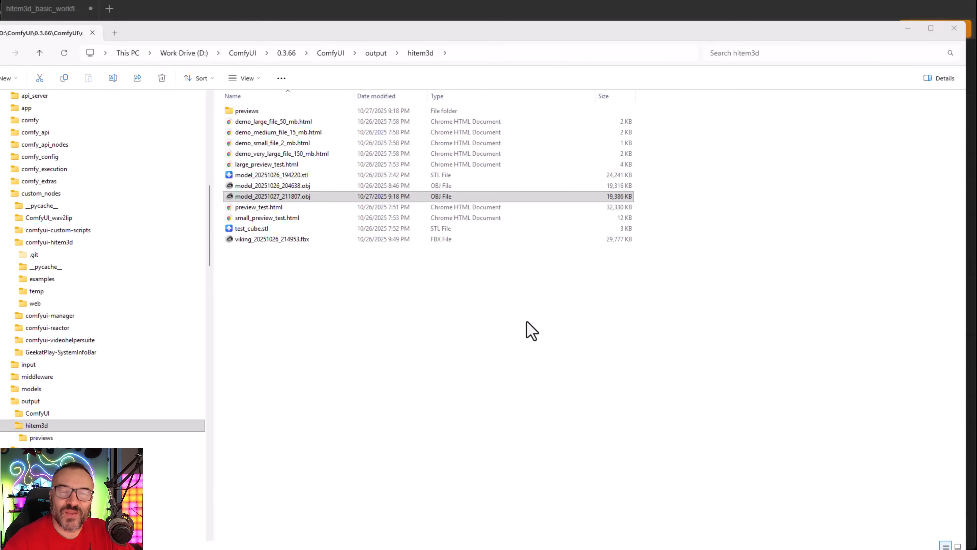
left_click(242, 196)
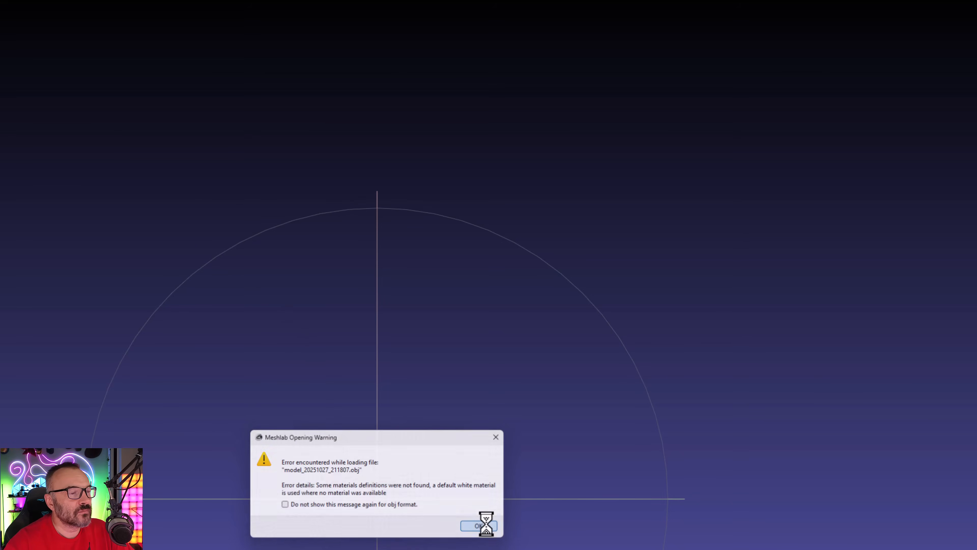
Dismiss the missing-materials warning and inspect the generated character mesh from several angles in MeshLab
left_click(481, 525)
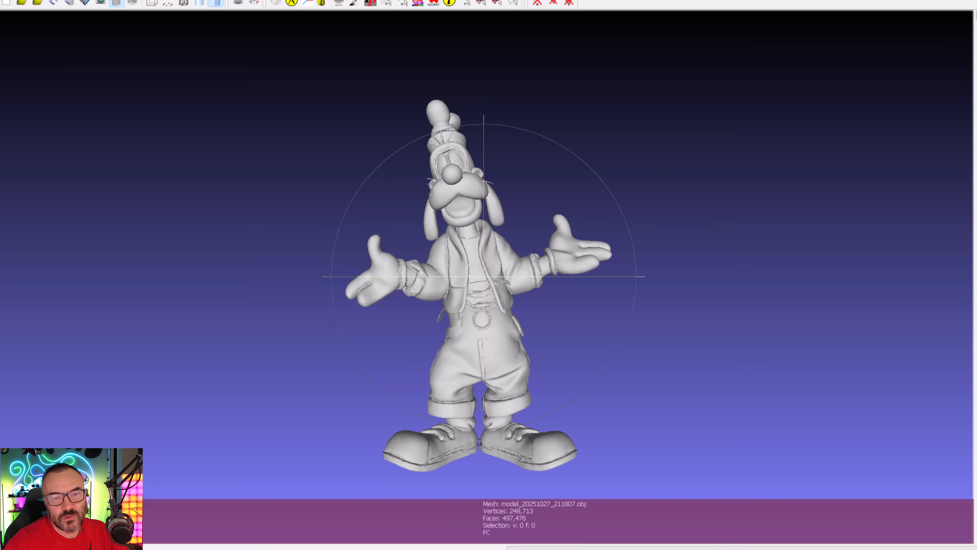
left_click_drag(471, 257, 477, 356)
left_click_drag(711, 356, 500, 327)
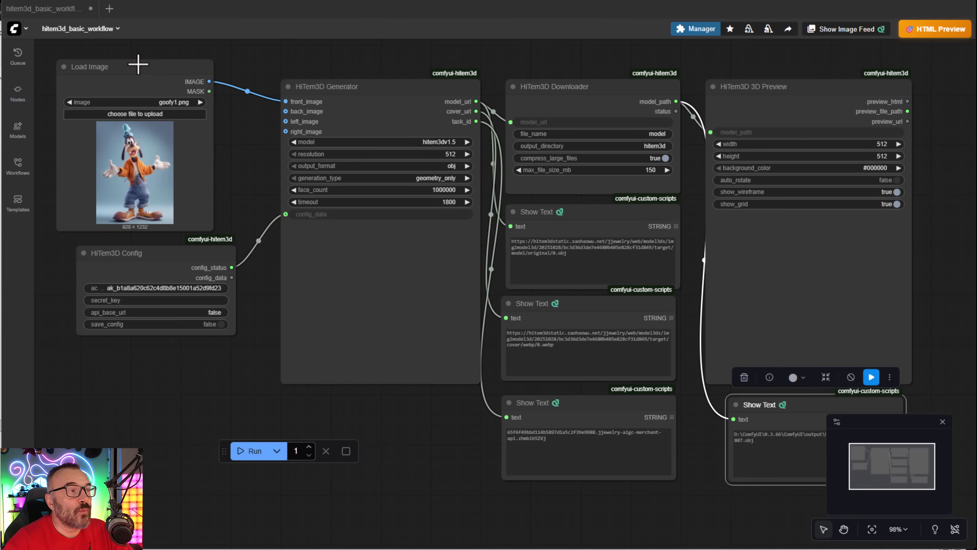
left_click_drag(135, 65, 158, 63)
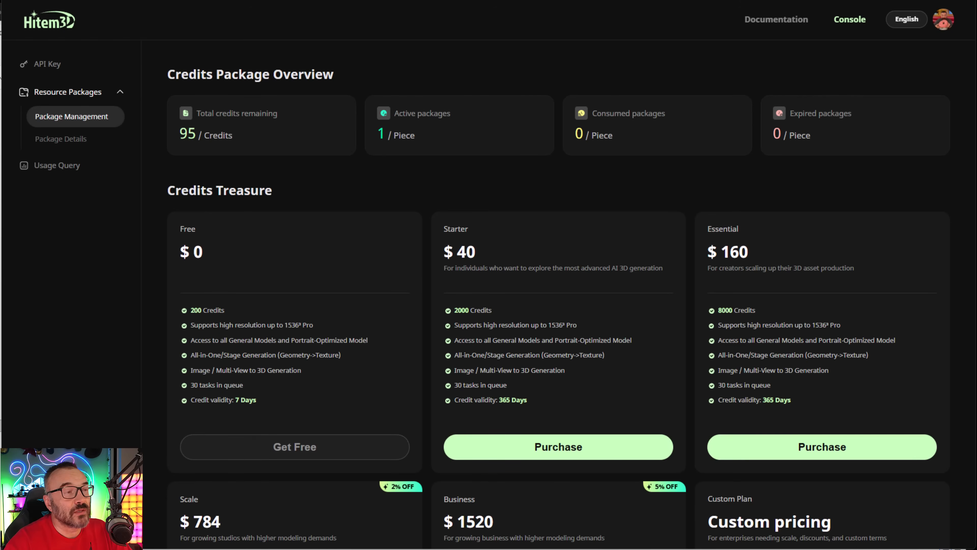
Switch to the Hitem3D console's API key page, then disable and permanently delete the Demo key
key("ctrl+Tab")
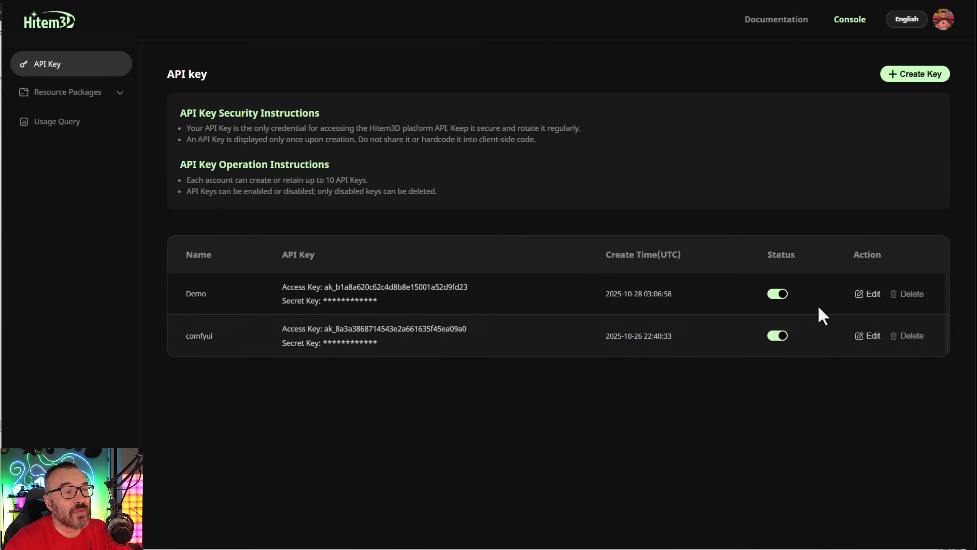
left_click(775, 301)
left_click(601, 305)
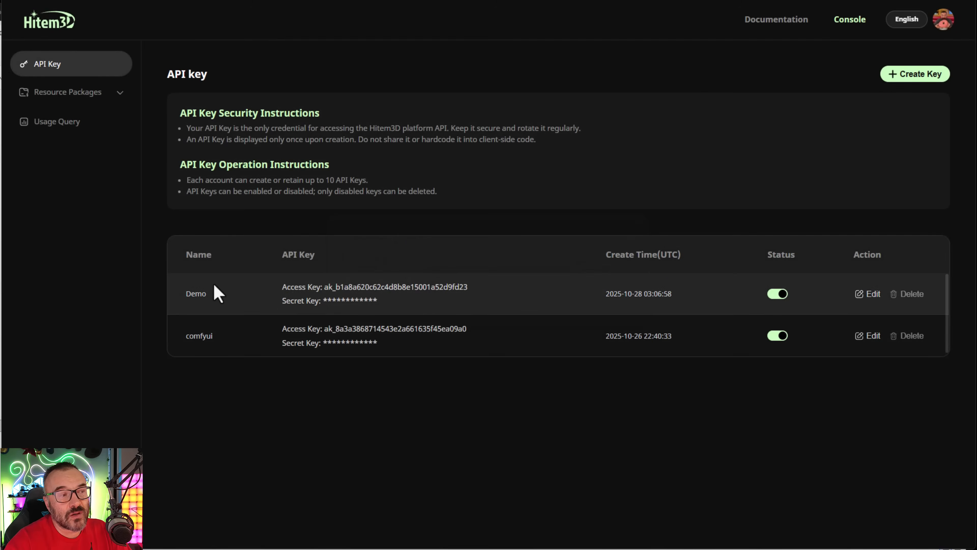
left_click(919, 301)
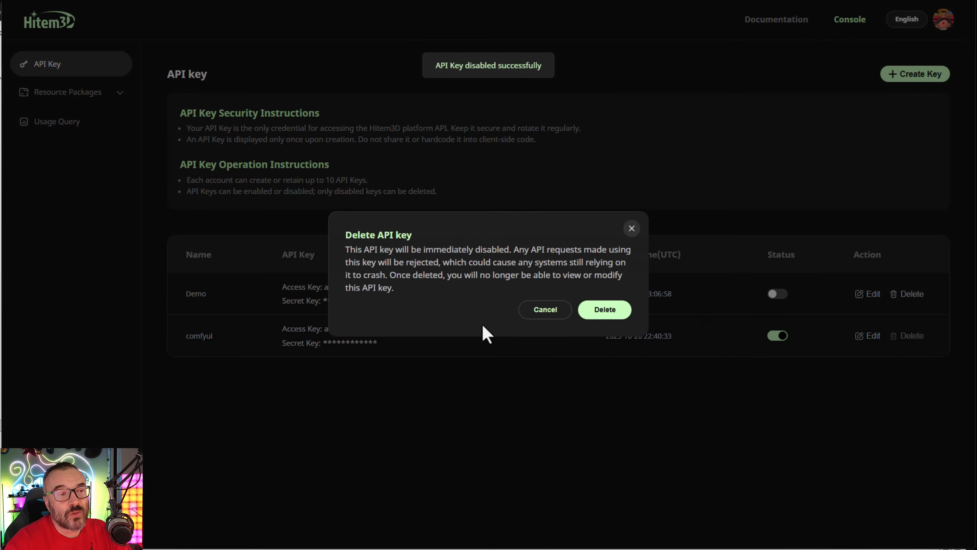
left_click(599, 311)
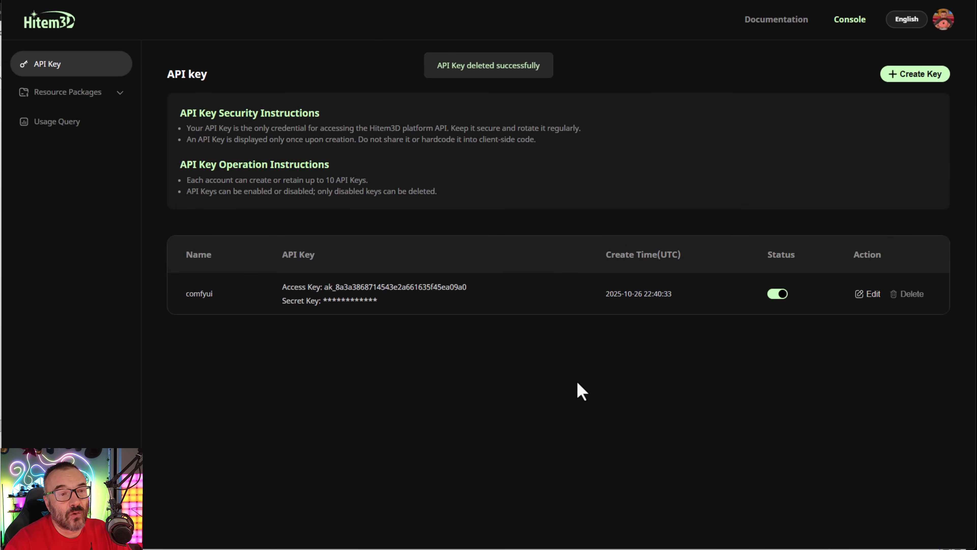
Disable the remaining comfyui API key and permanently delete it
left_click(775, 296)
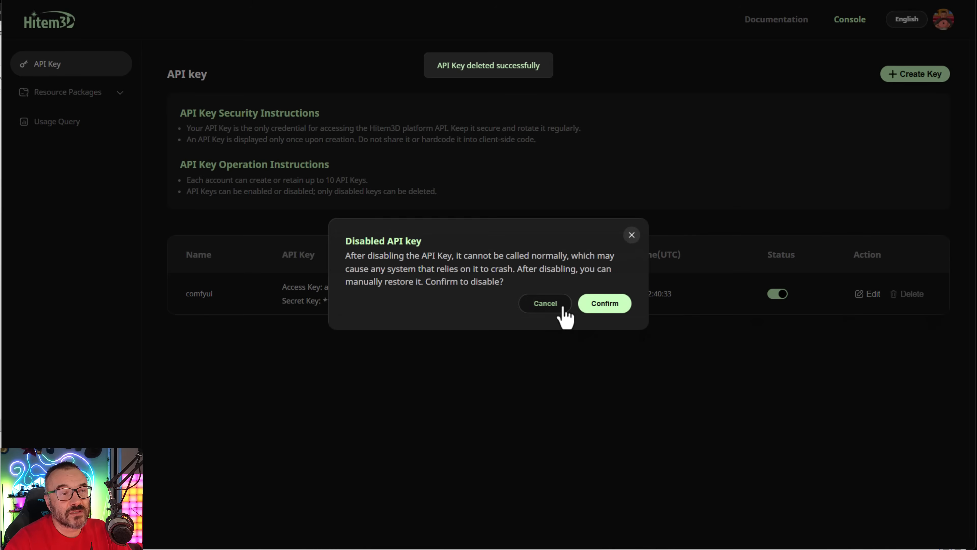
left_click(596, 306)
left_click(903, 301)
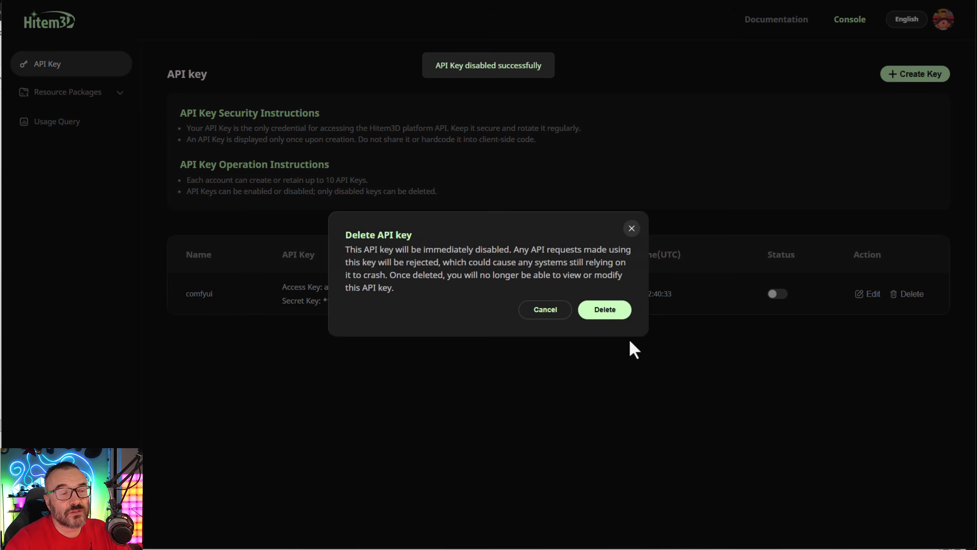
left_click(604, 311)
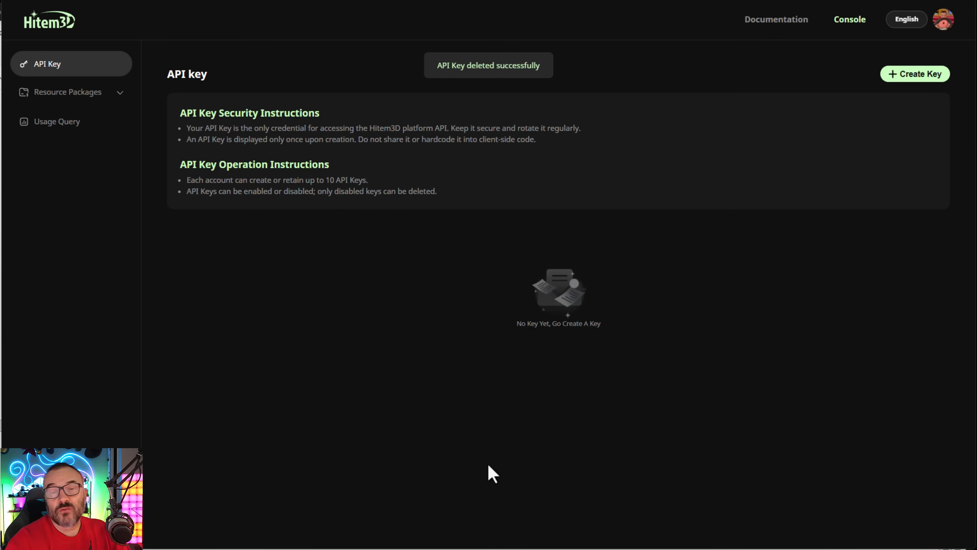